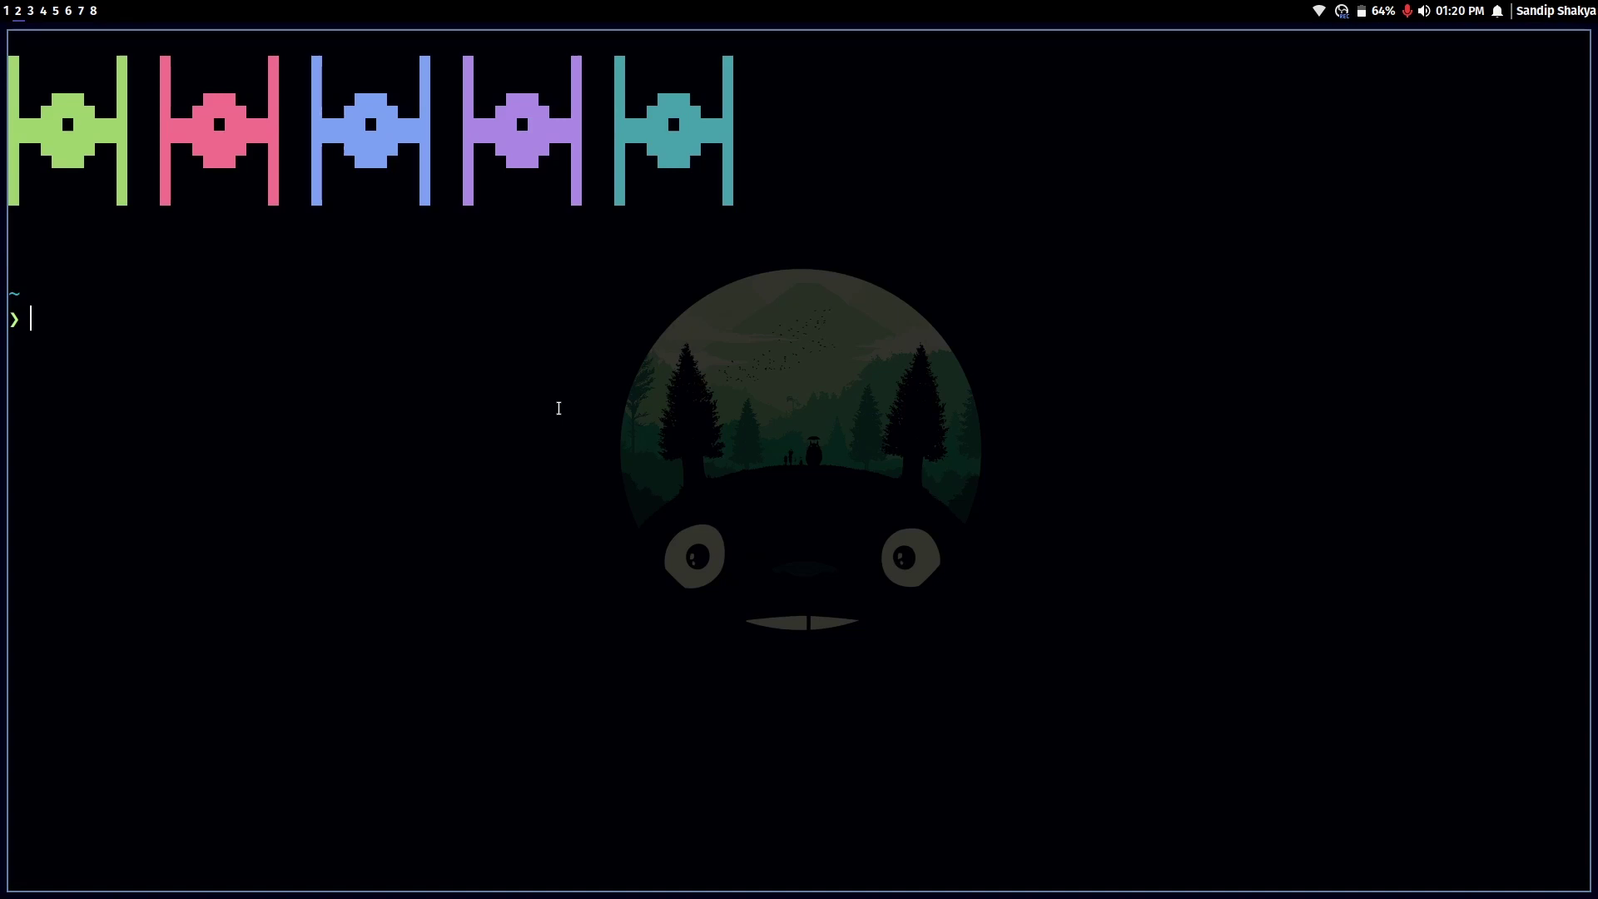
Step: Switch to the workspace showing the ani-cli GitHub repository page
key(super+2)
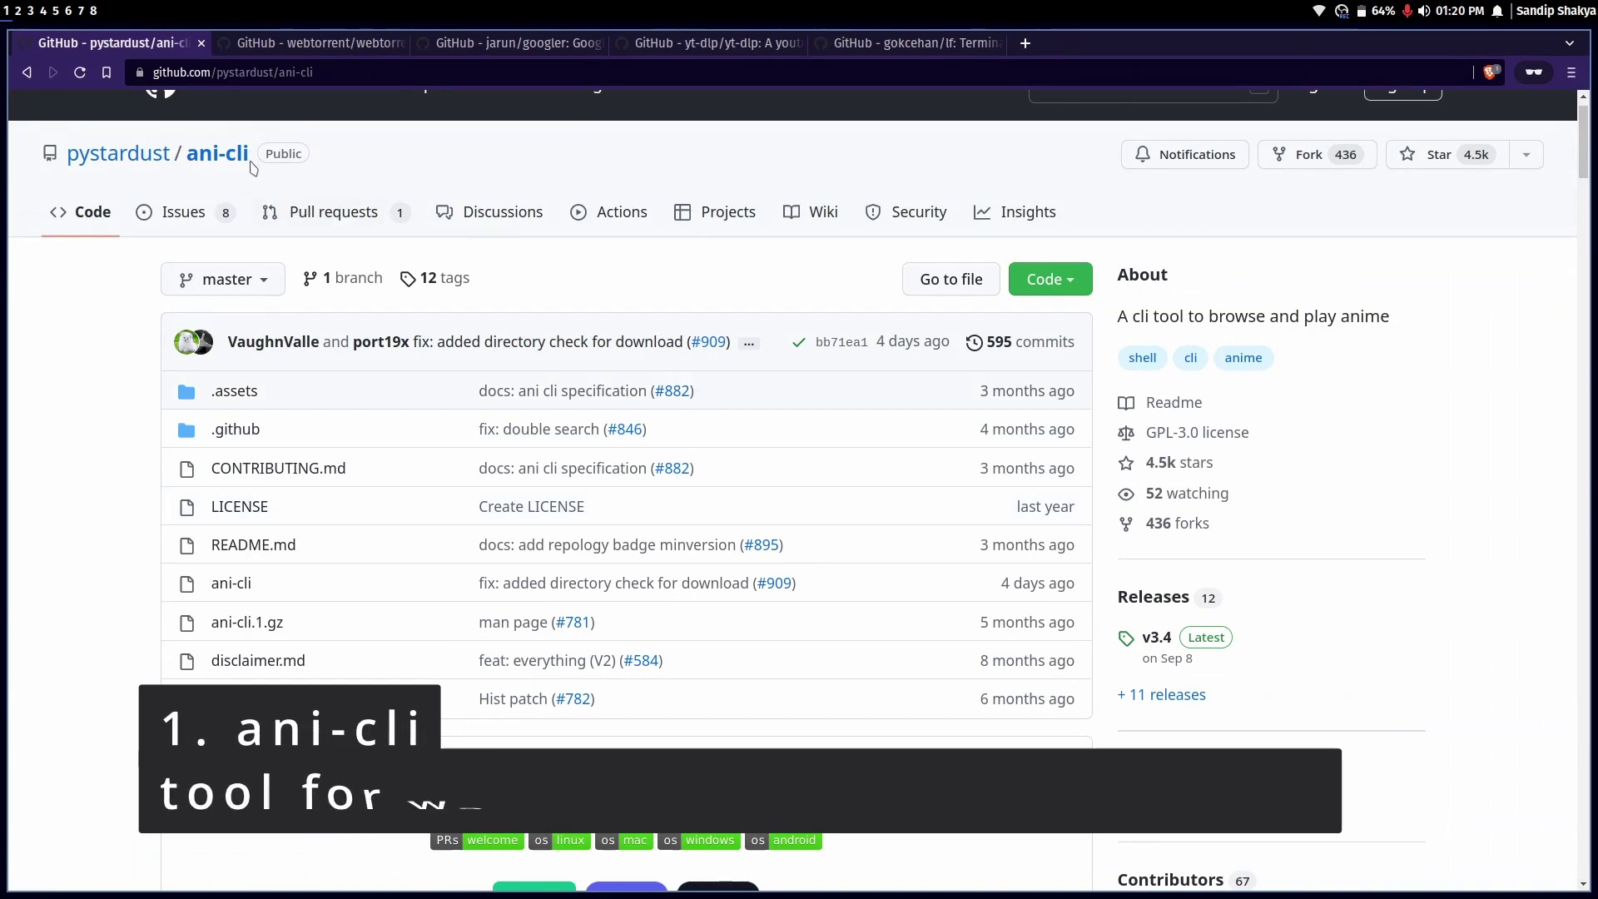
scroll(348, 435, down, 3)
scroll(347, 434, down, 5)
scroll(347, 434, down, 4)
scroll(347, 434, down, 4)
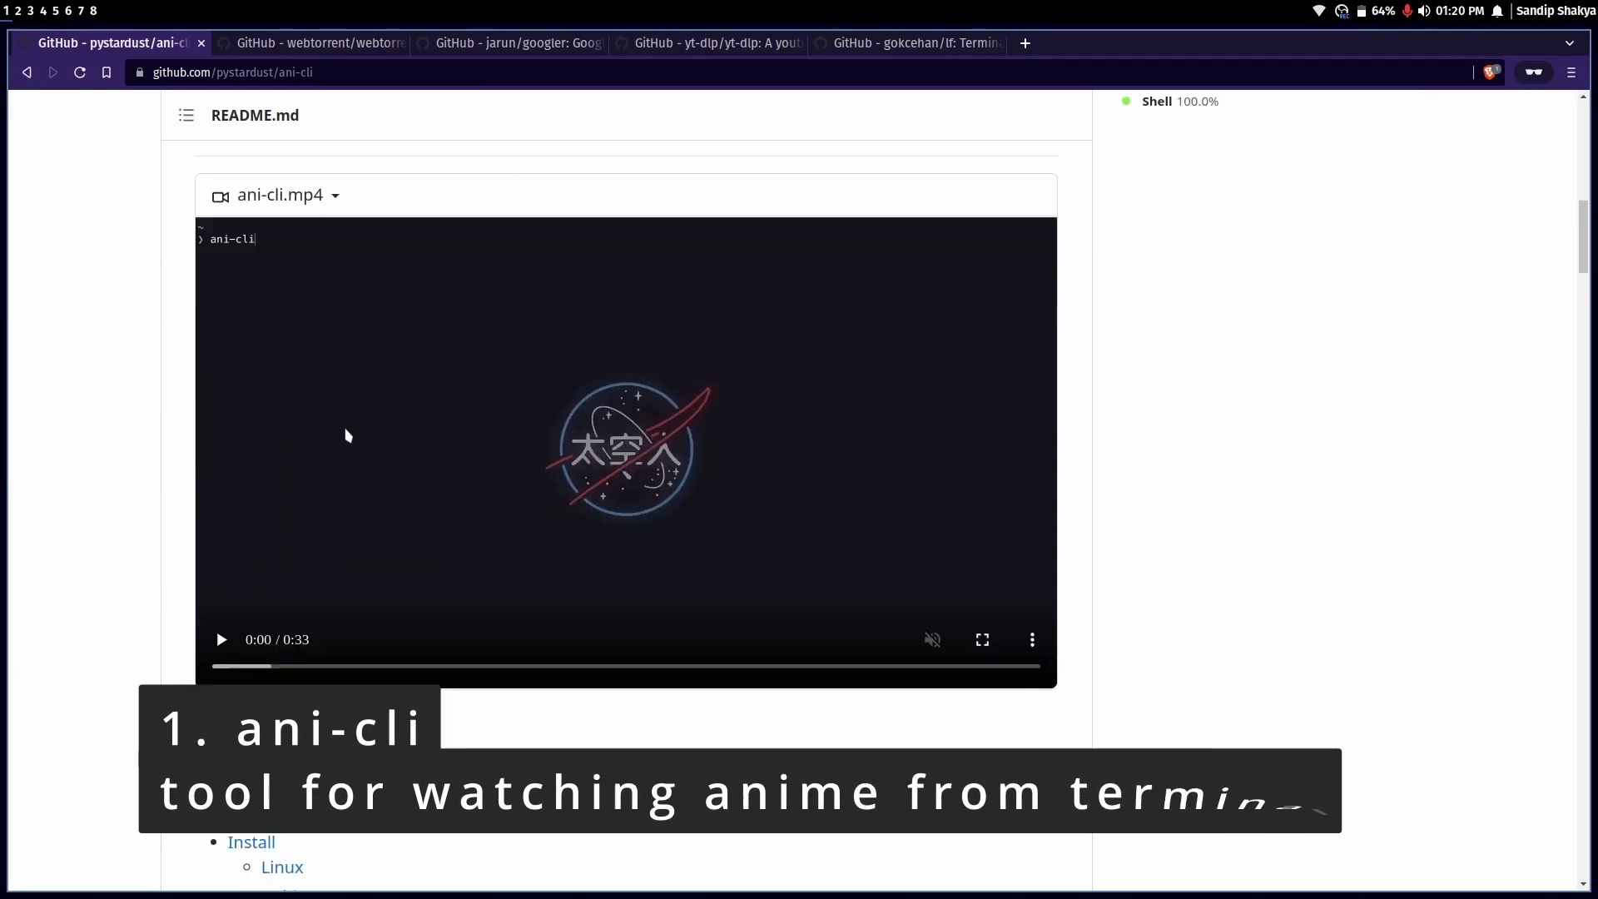
scroll(347, 434, down, 4)
scroll(348, 434, down, 4)
scroll(347, 434, down, 2)
scroll(348, 436, down, 5)
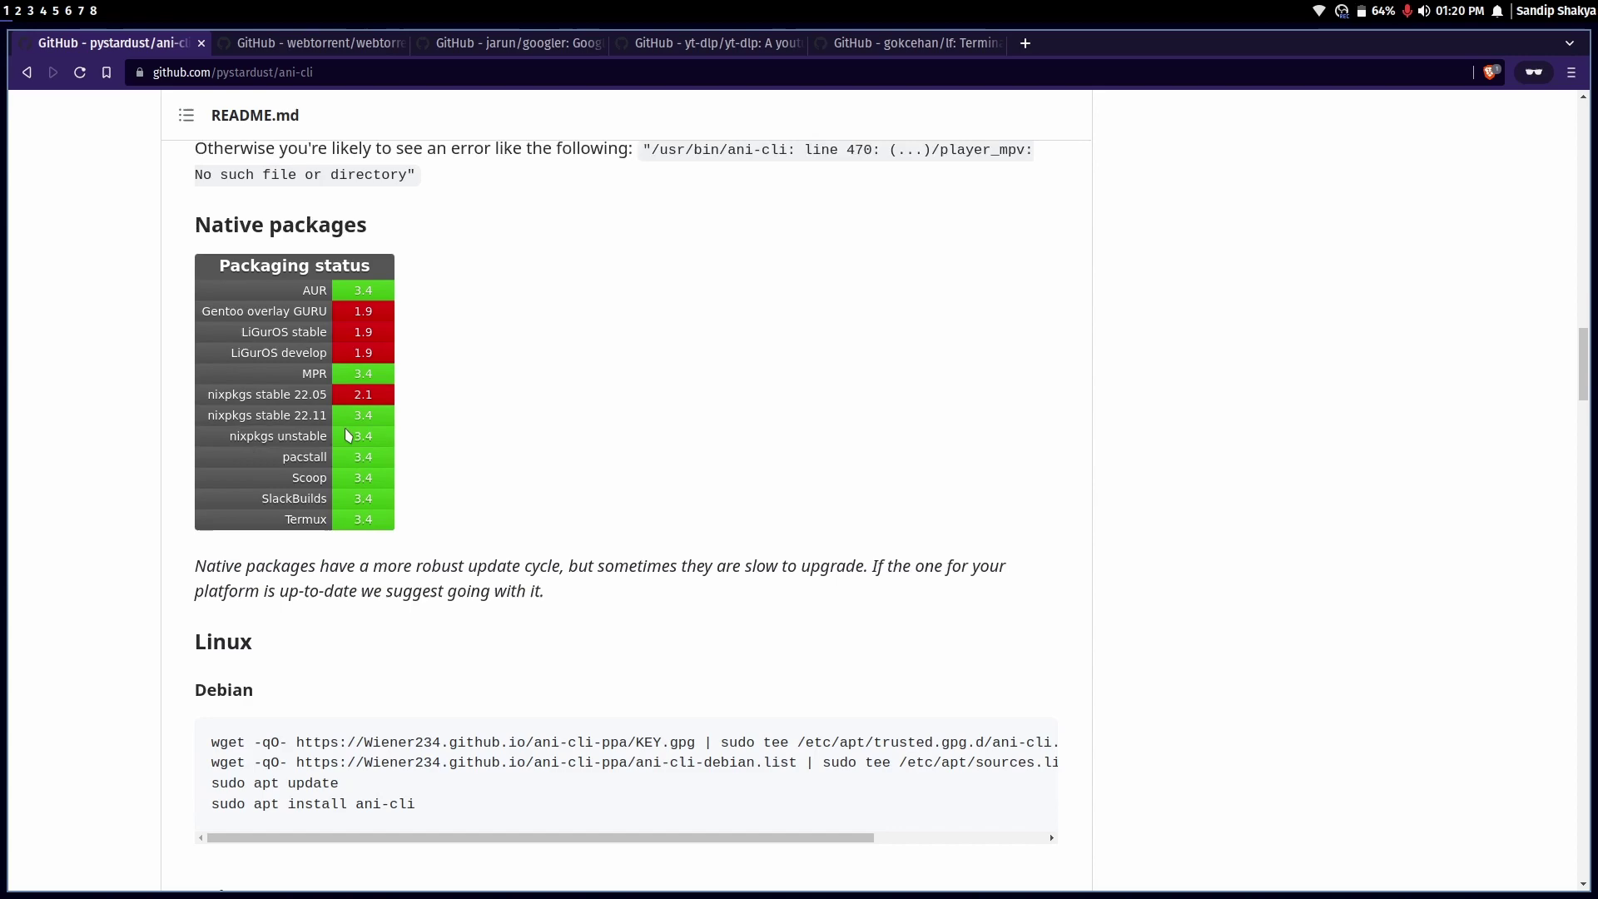
scroll(347, 435, down, 3)
scroll(346, 434, down, 3)
scroll(347, 434, down, 2)
scroll(274, 725, down, 3)
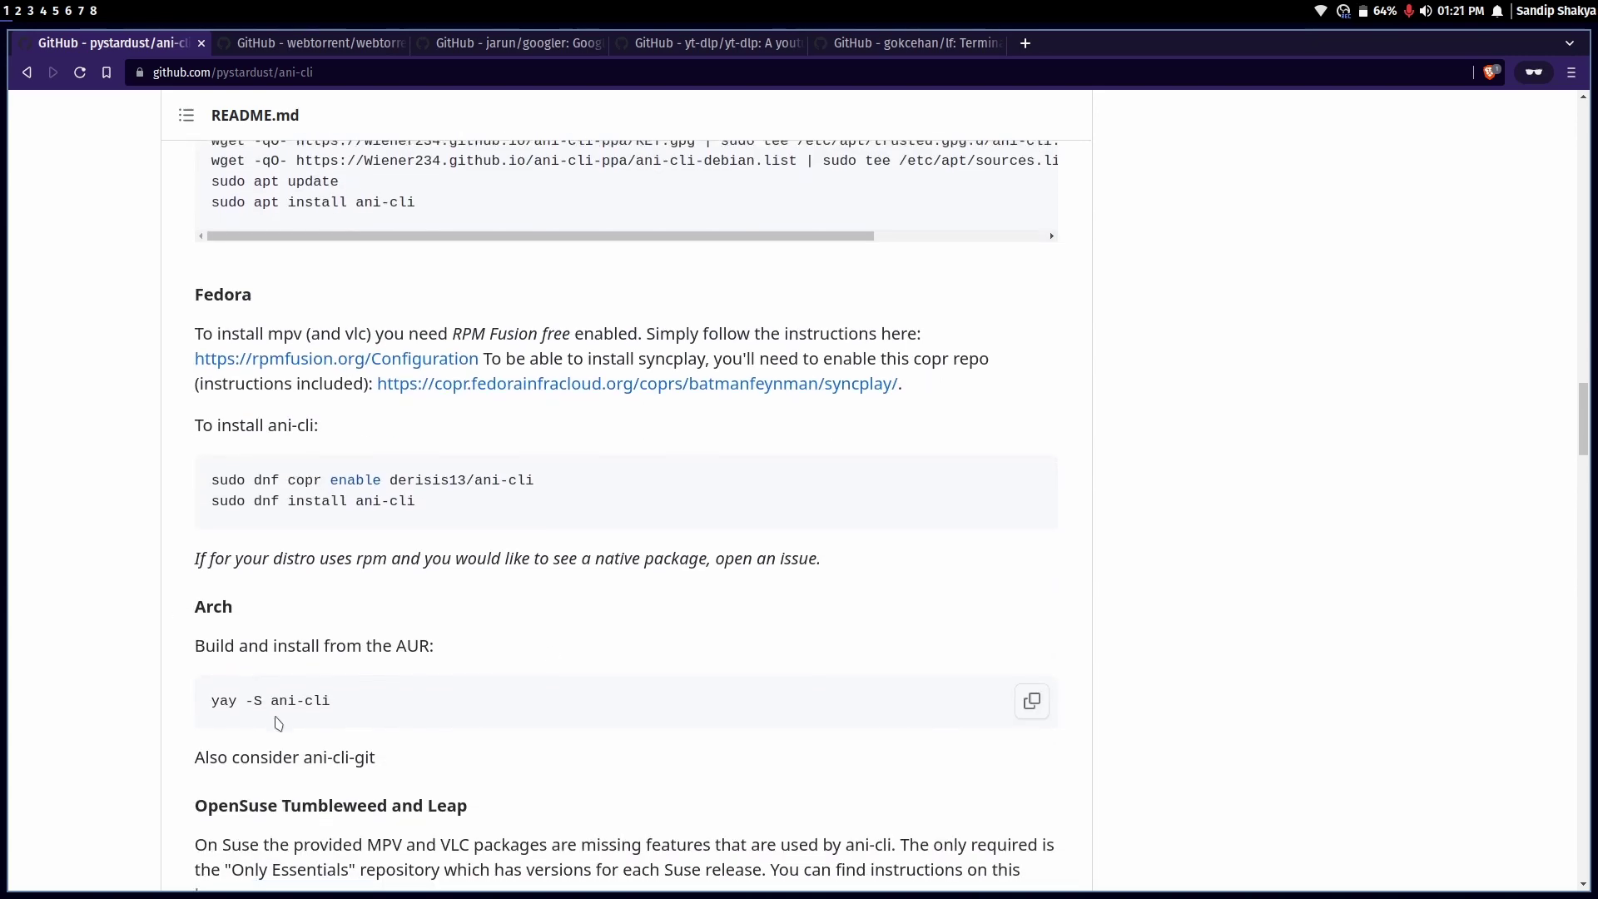
scroll(343, 694, down, 3)
scroll(342, 694, down, 5)
scroll(342, 695, down, 3)
scroll(342, 695, down, 4)
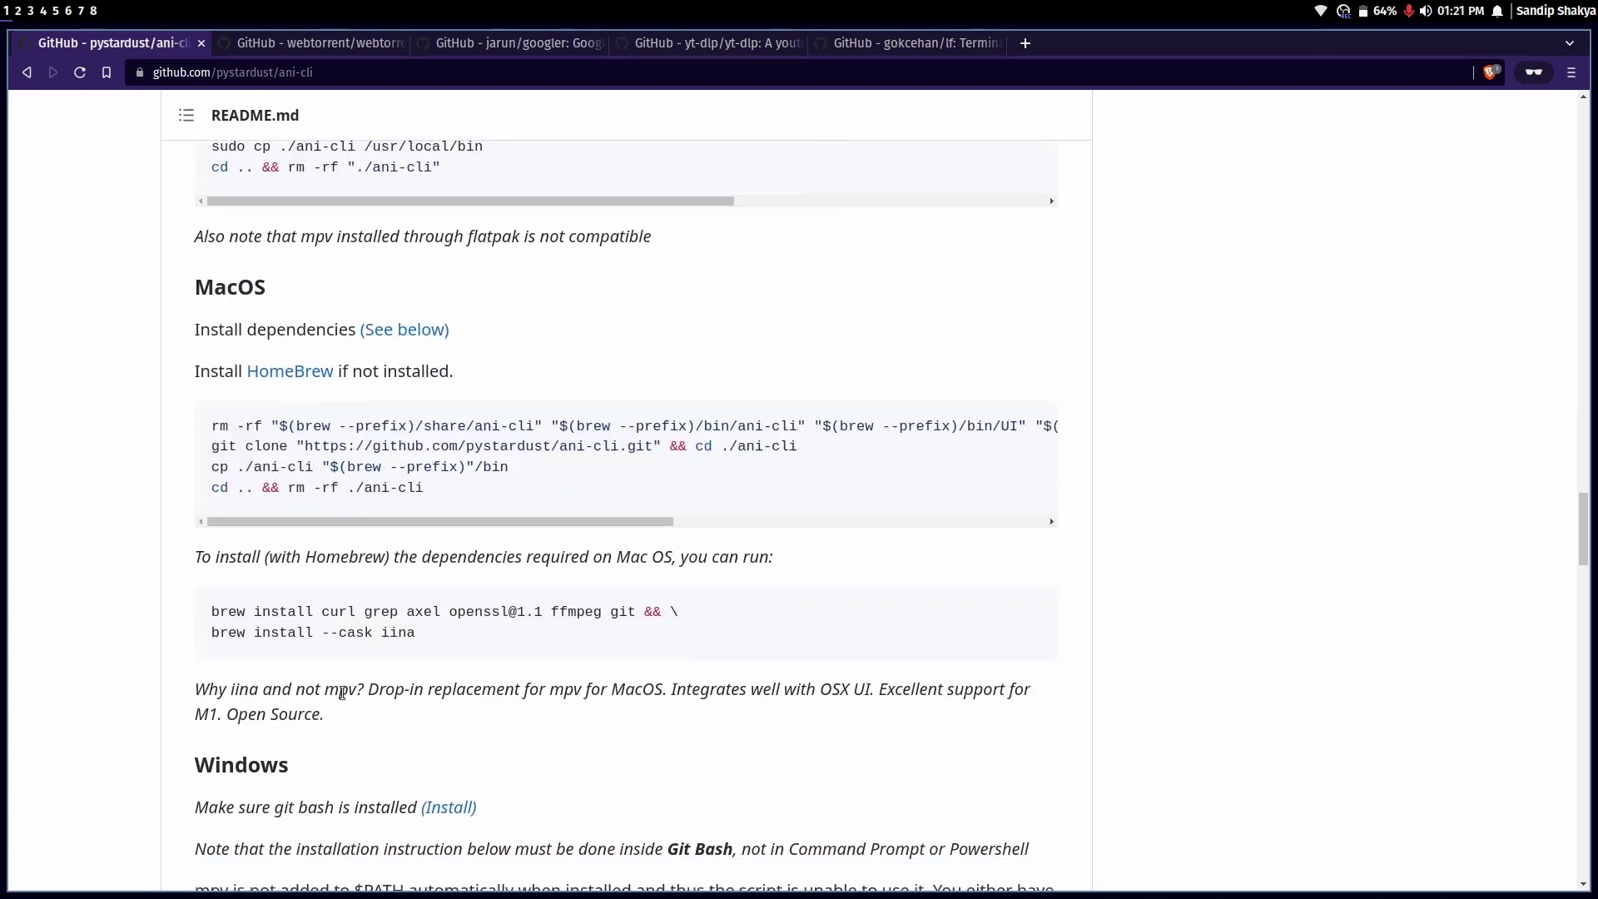
scroll(343, 694, down, 4)
scroll(342, 695, down, 3)
scroll(342, 694, down, 2)
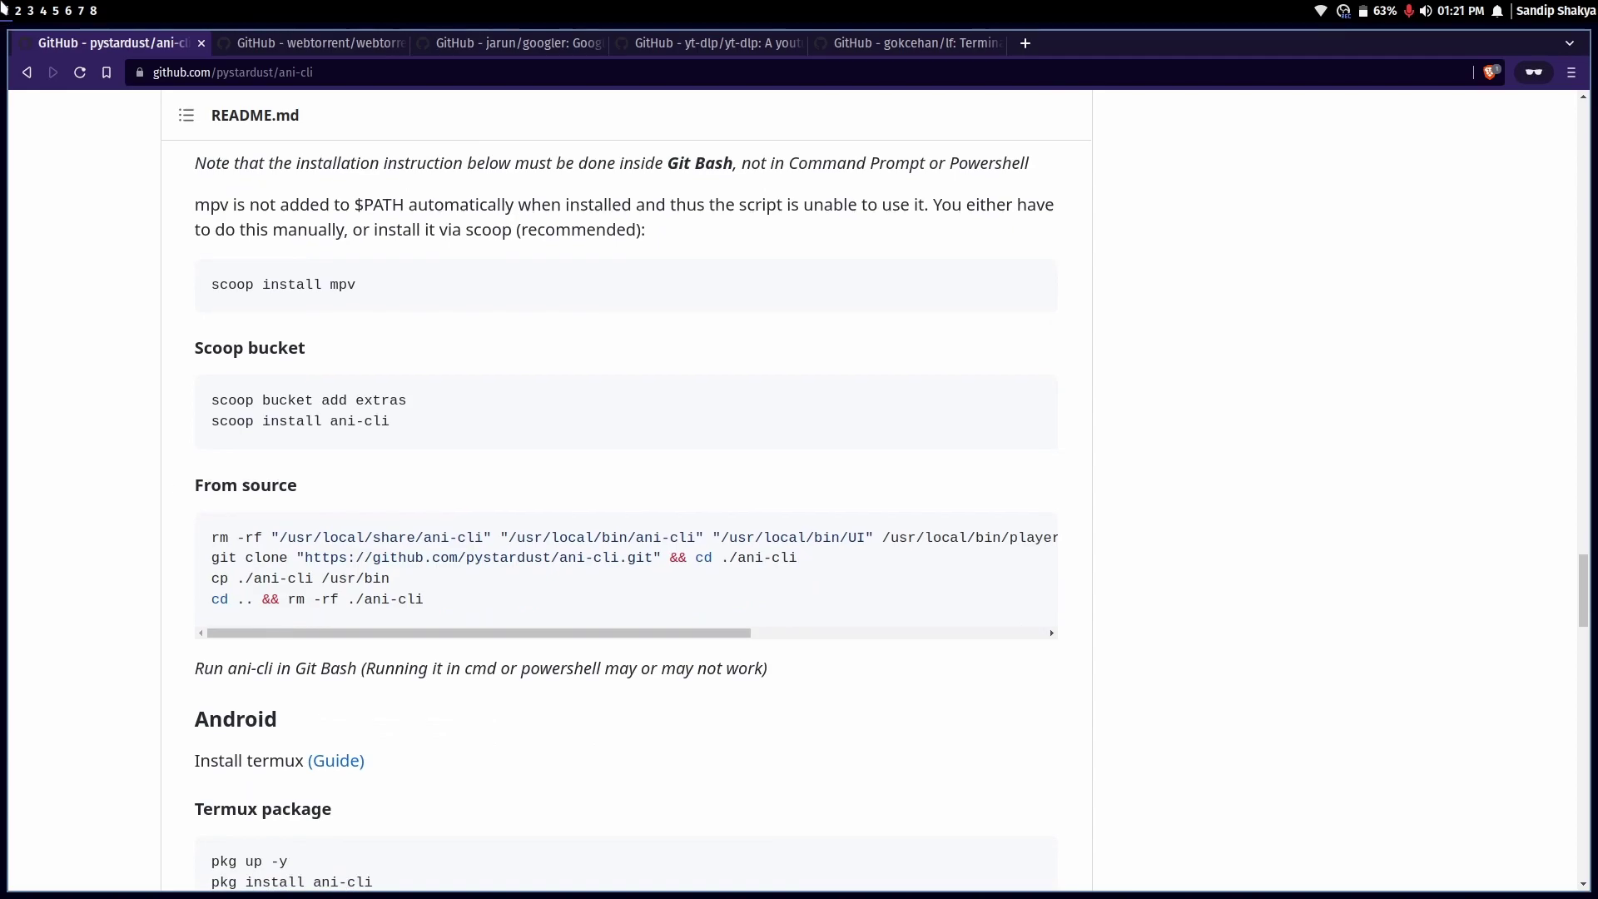
Step: Run ani-cli naruto, pick the first result and start playing episode 1
click(5, 11)
text(ani-)
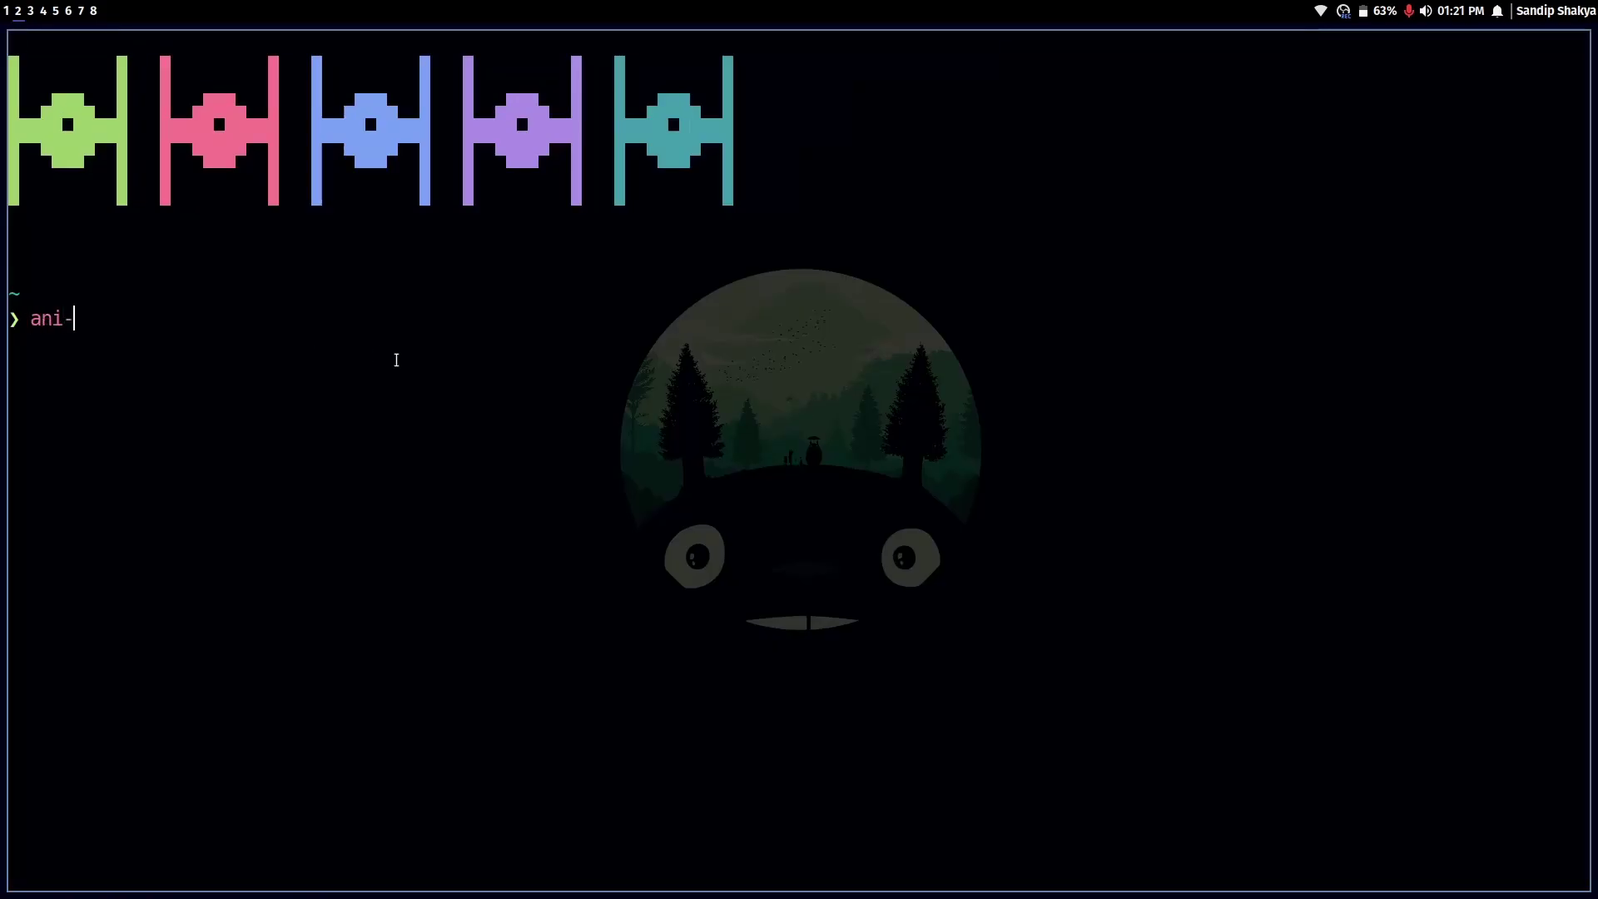
text(cli )
text(naruto)
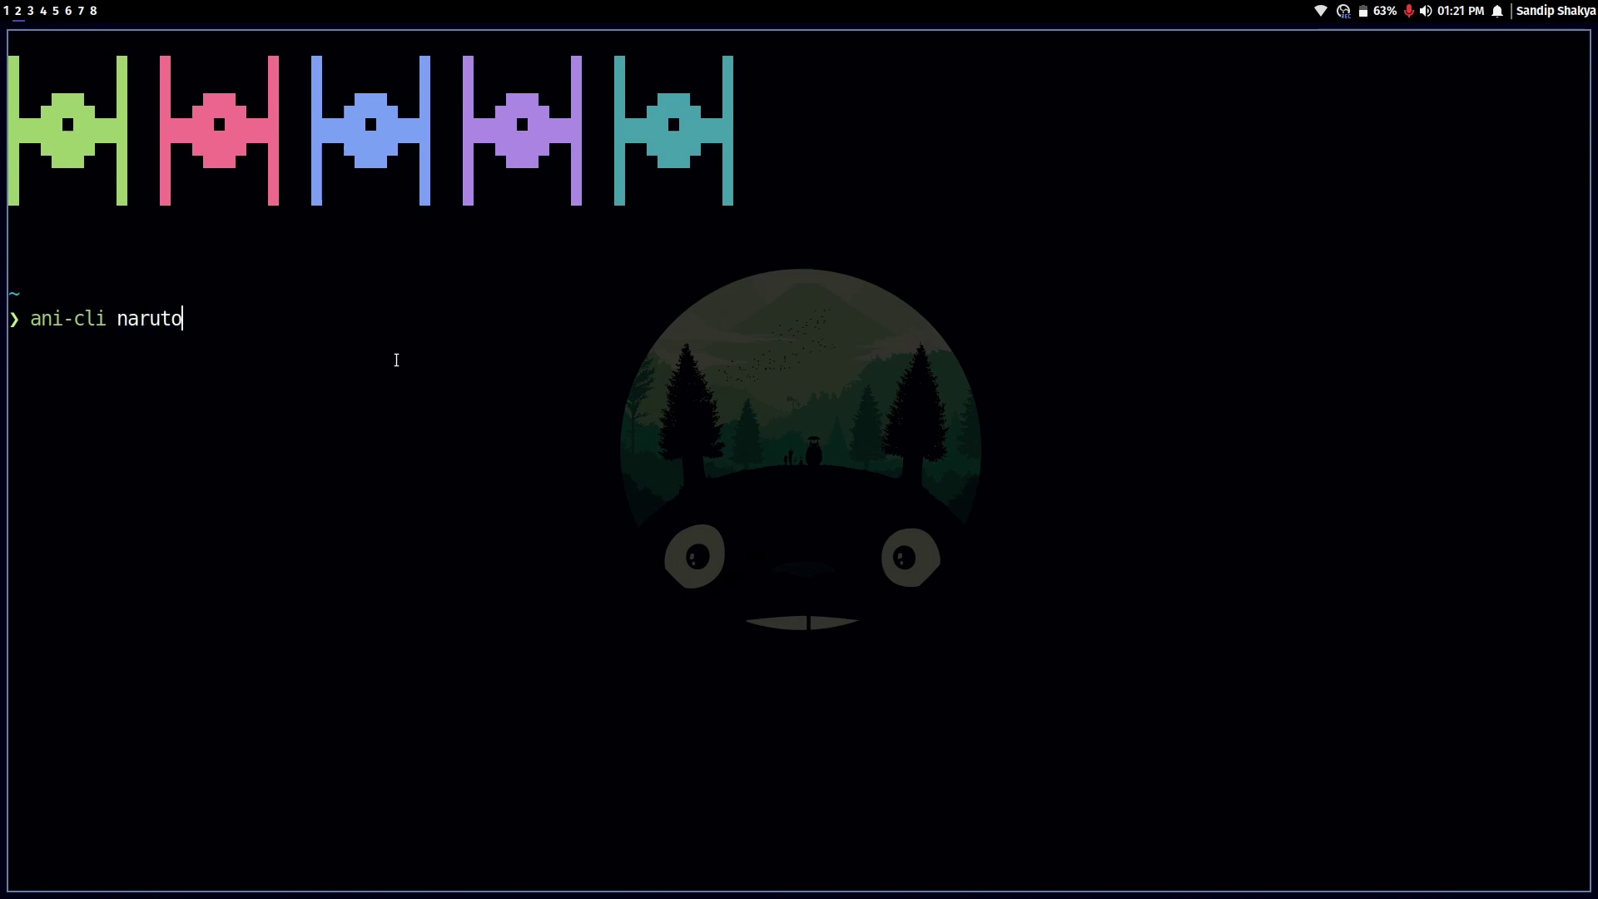
key(Return)
text(1)
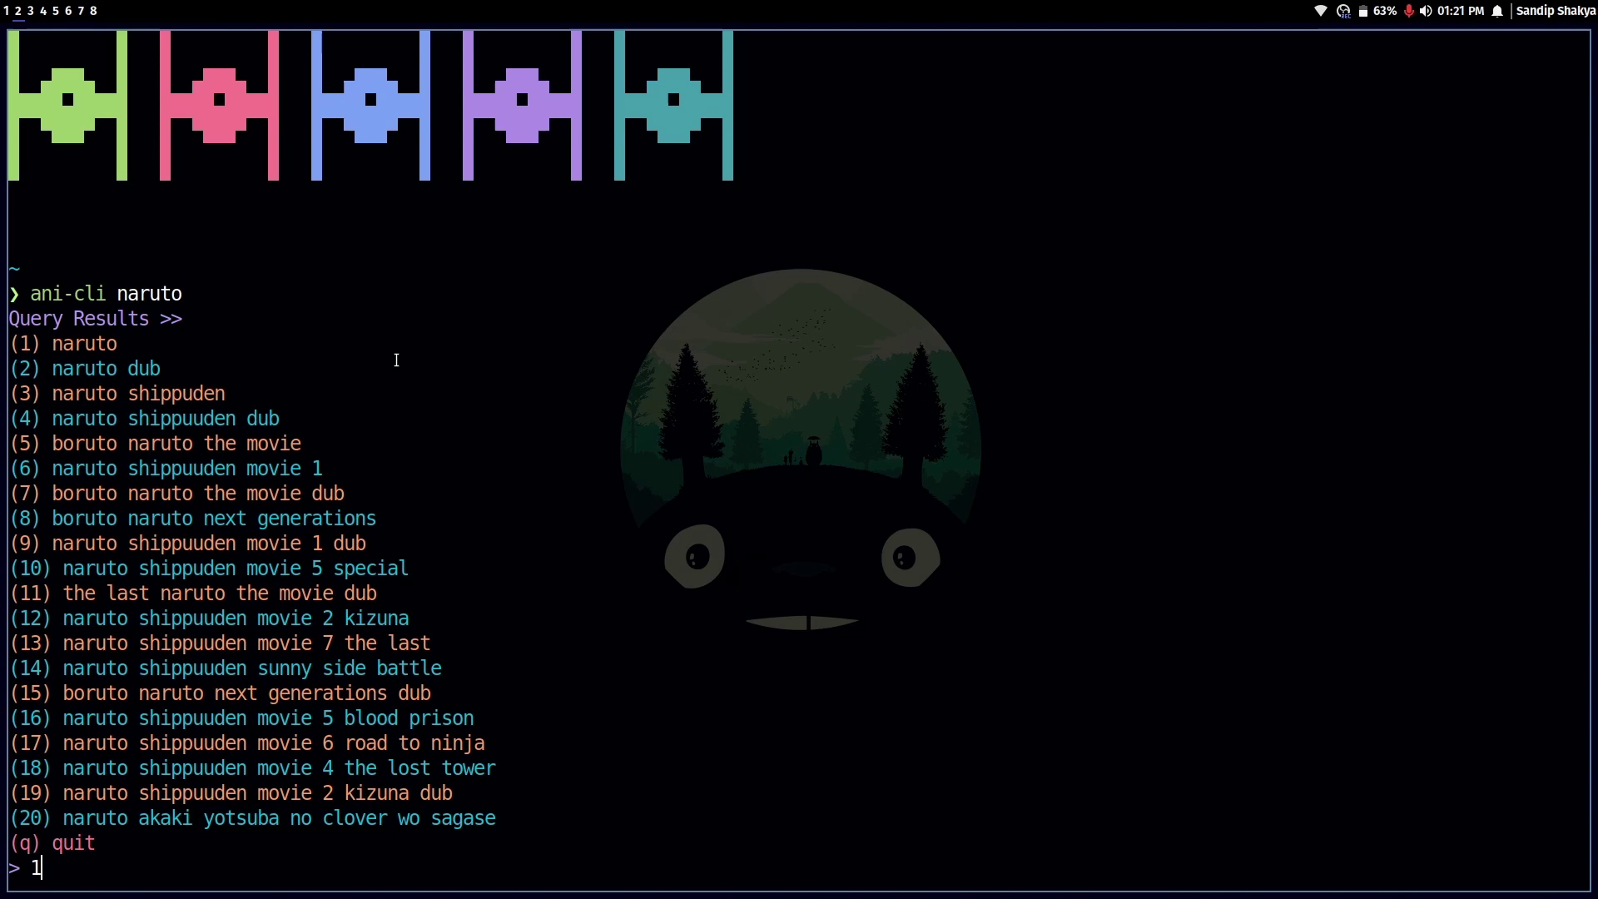
key(Return)
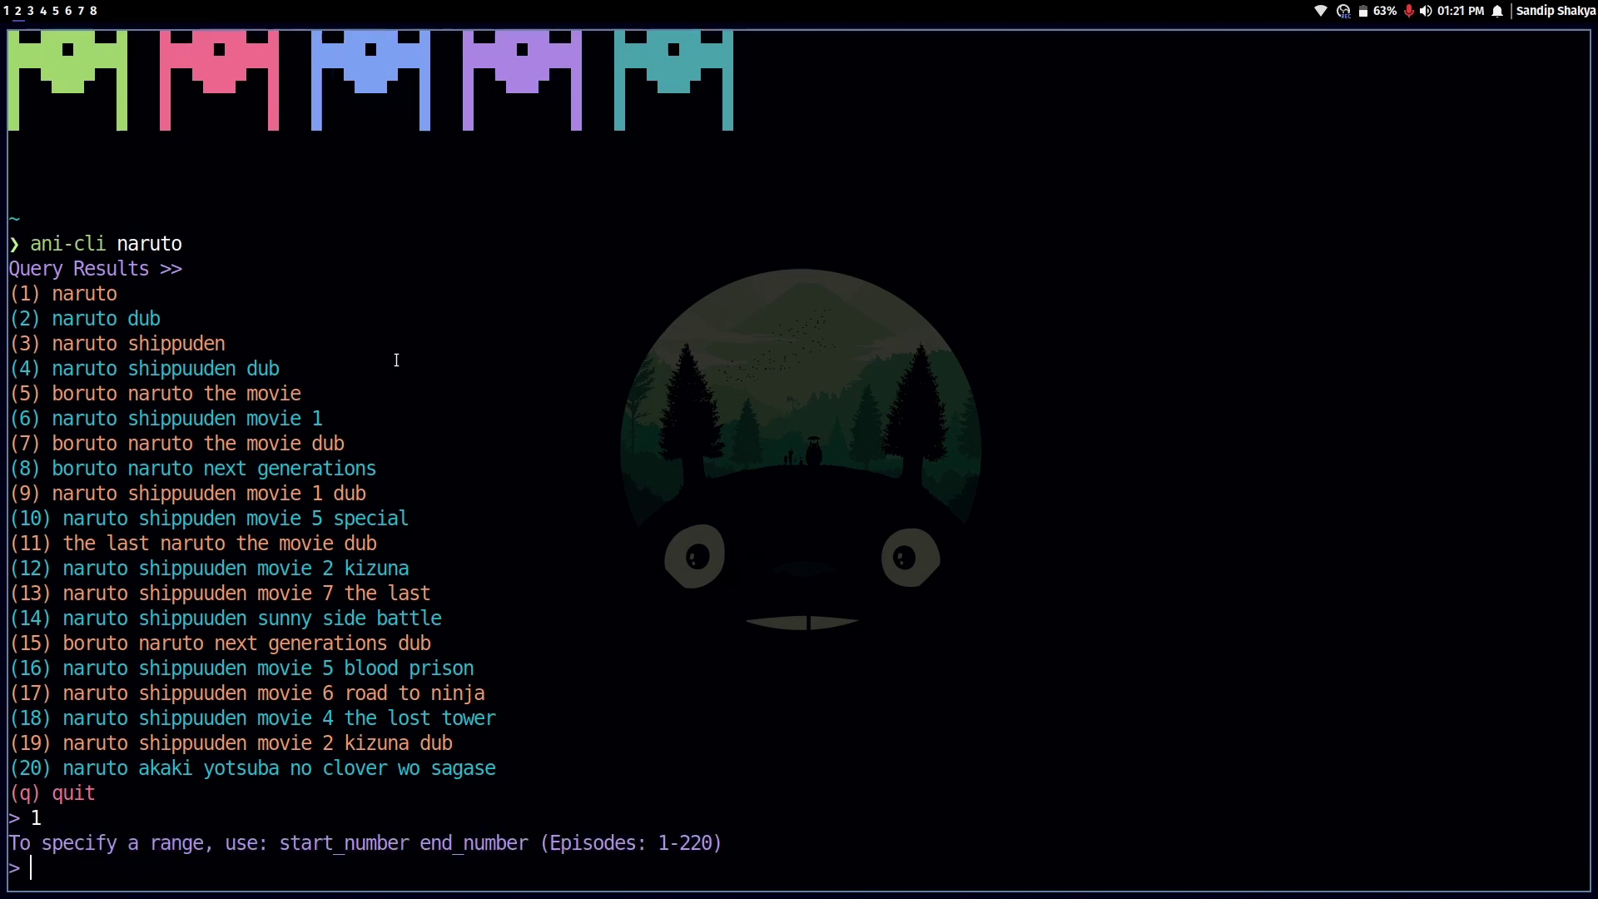
text(1)
key(Return)
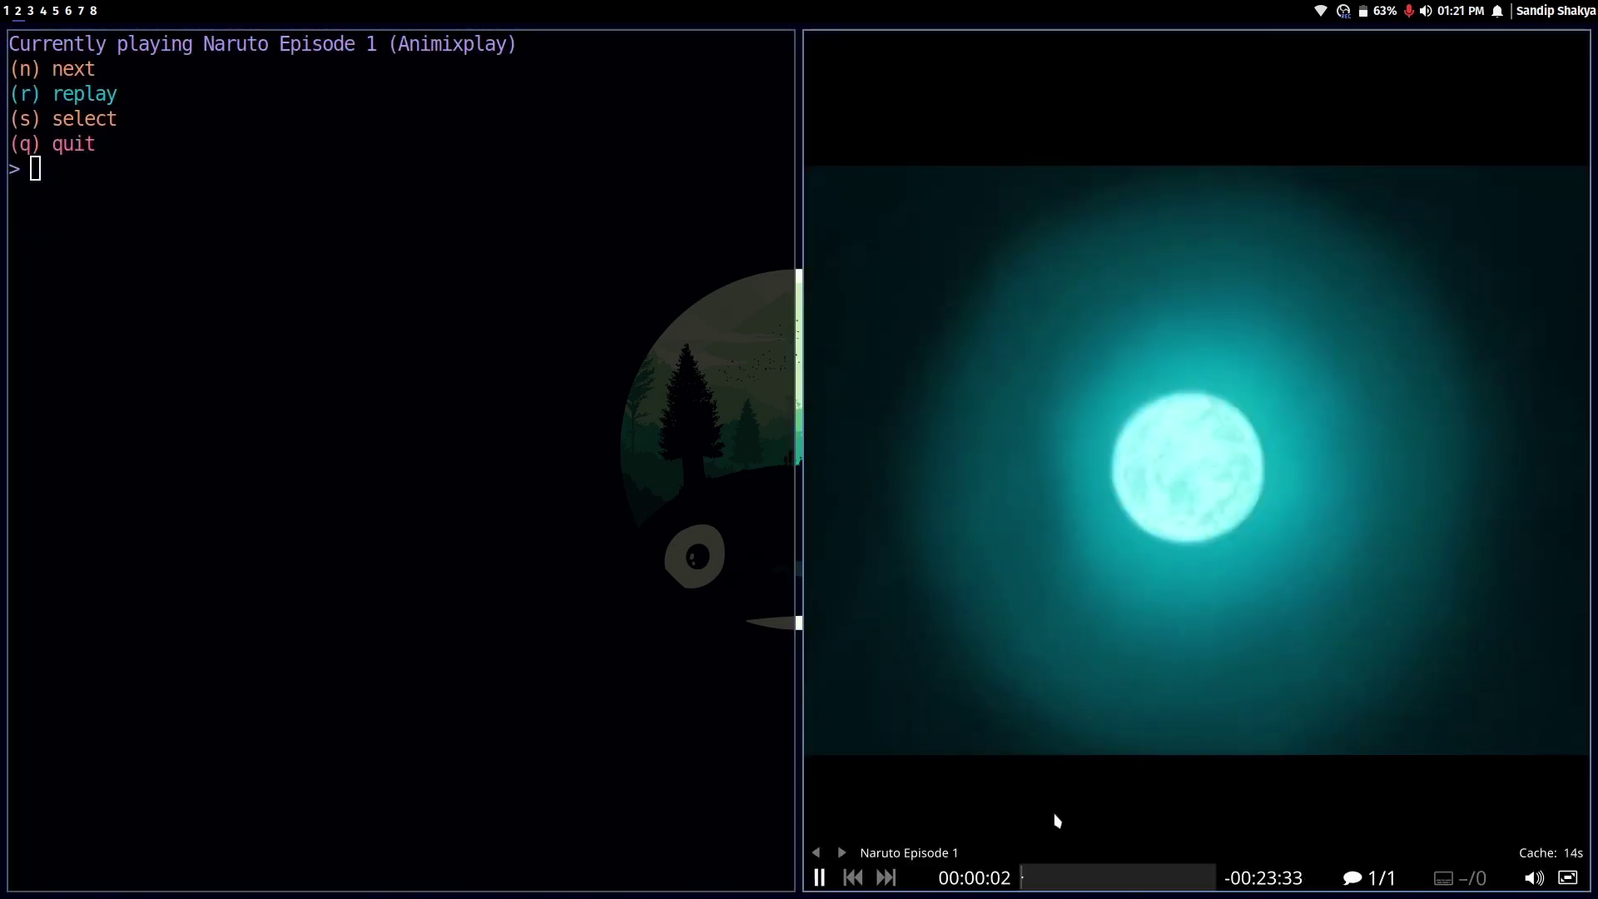
Step: Skip the mpv playback ahead to about six minutes, then quit the player
drag(1034, 878, 1073, 878)
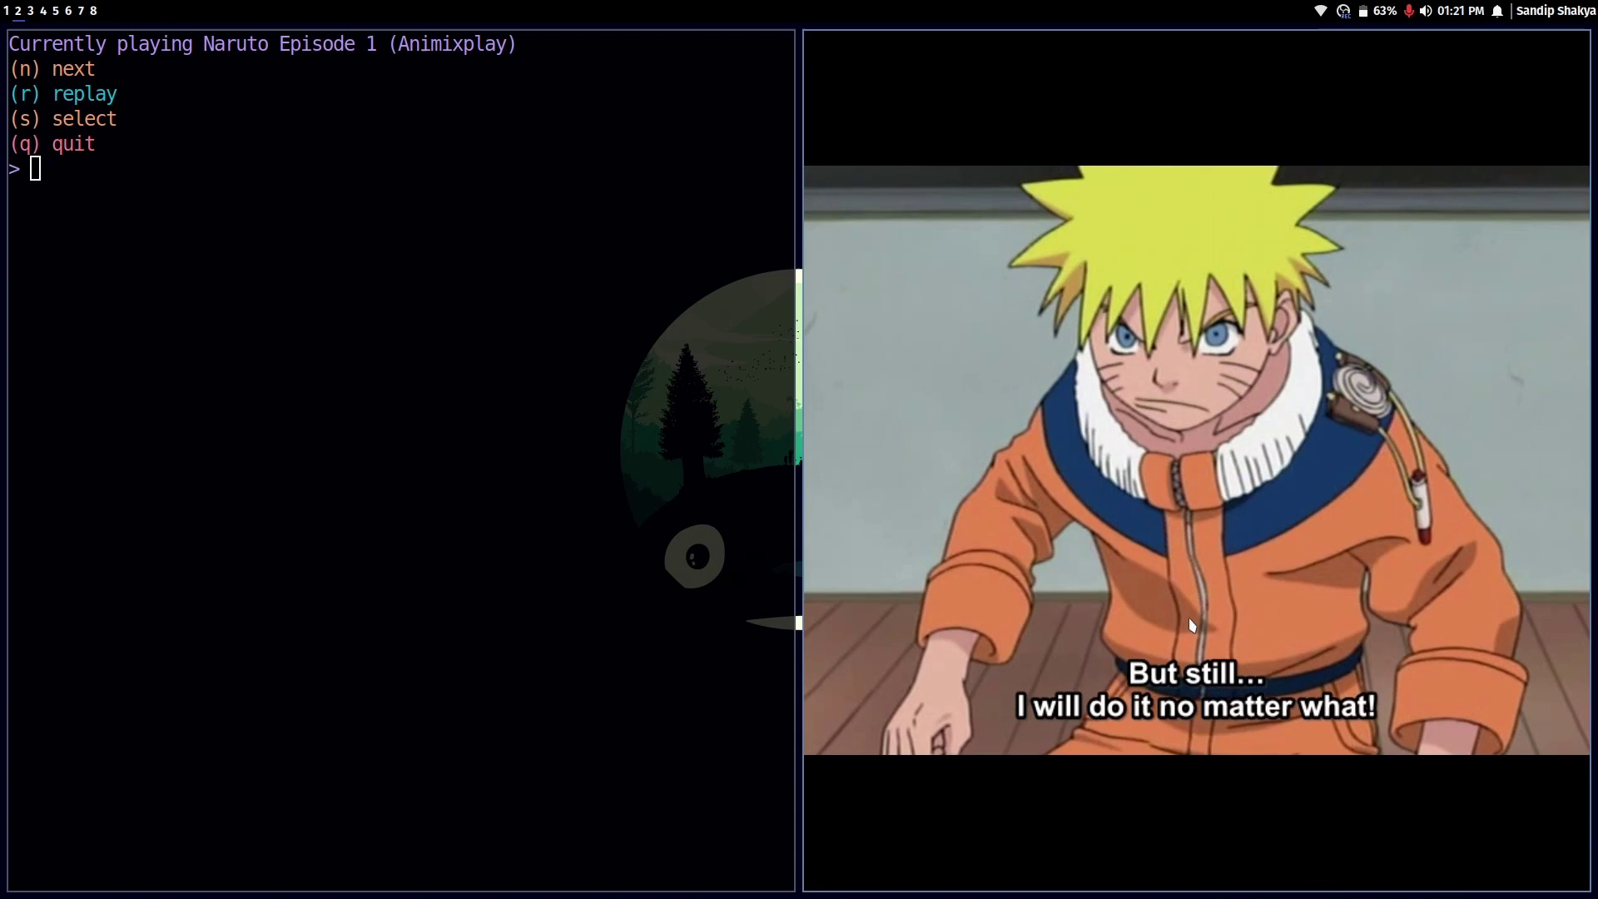
key(q)
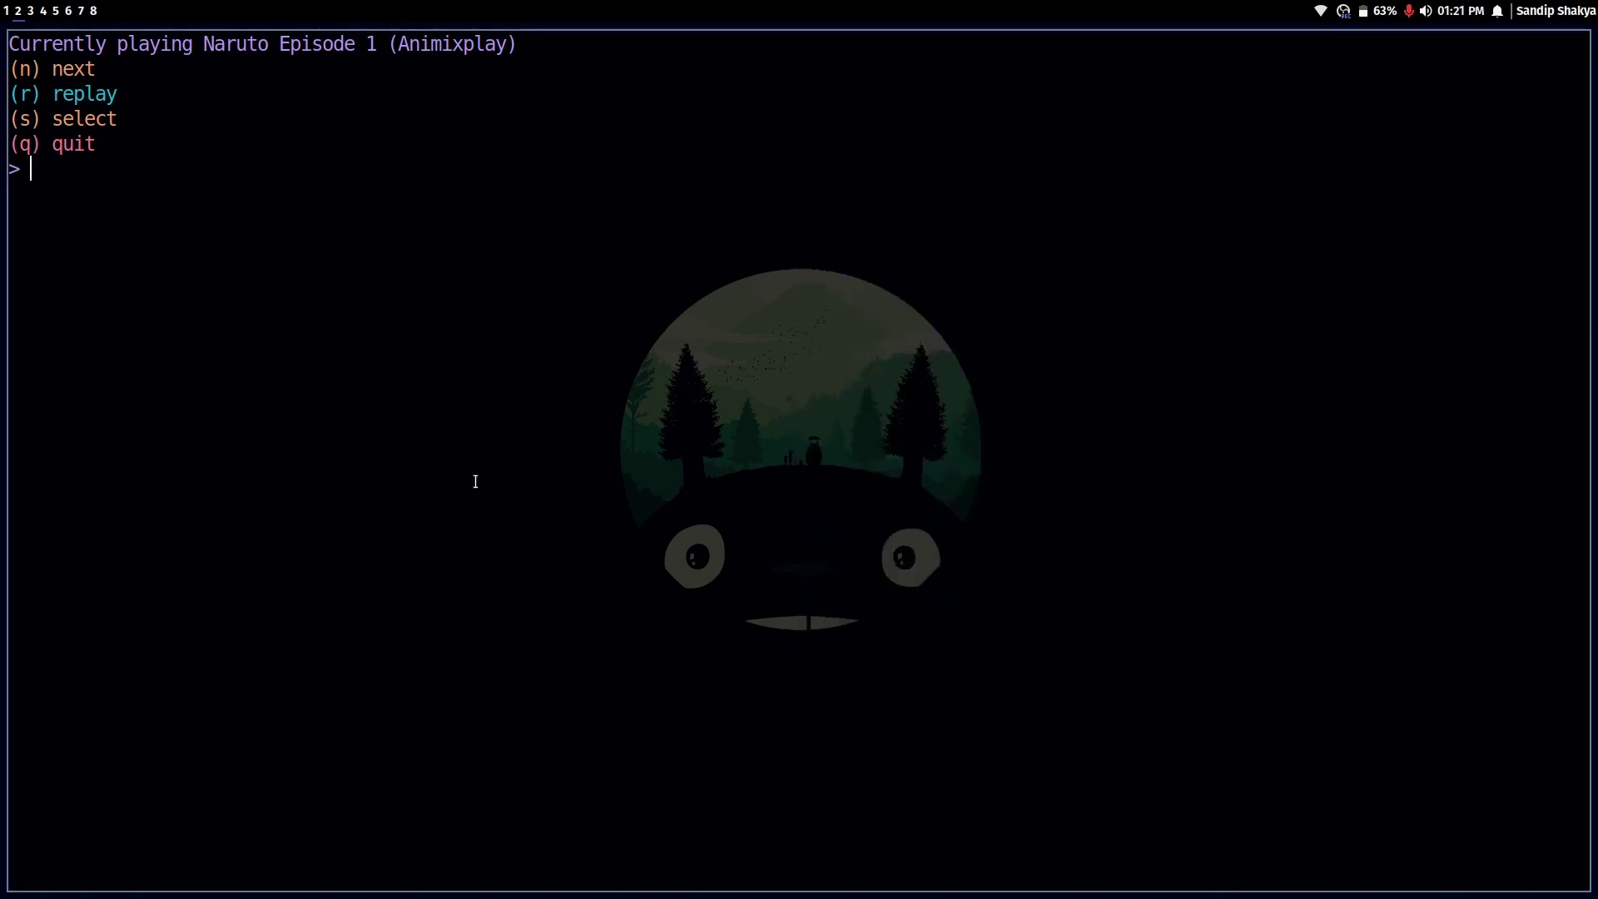
Step: Quit ani-cli and run ani-cli -h to print its help text
key(Return)
text(ani-cli naruto)
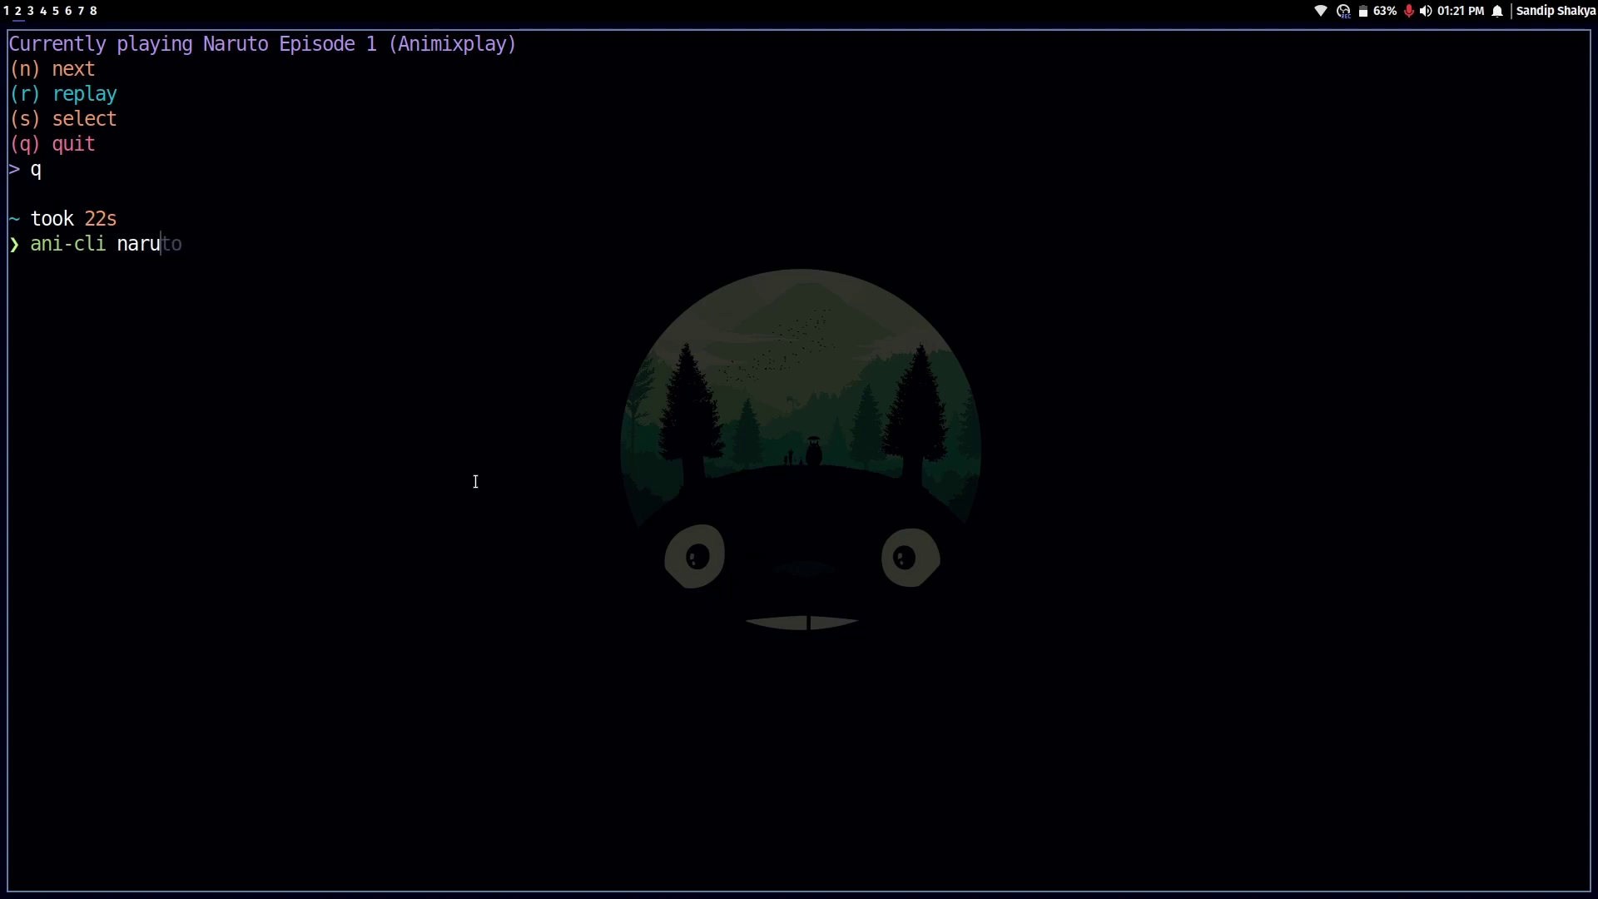
key(BackSpace)
key(BackSpace)
text(-)
key(Return)
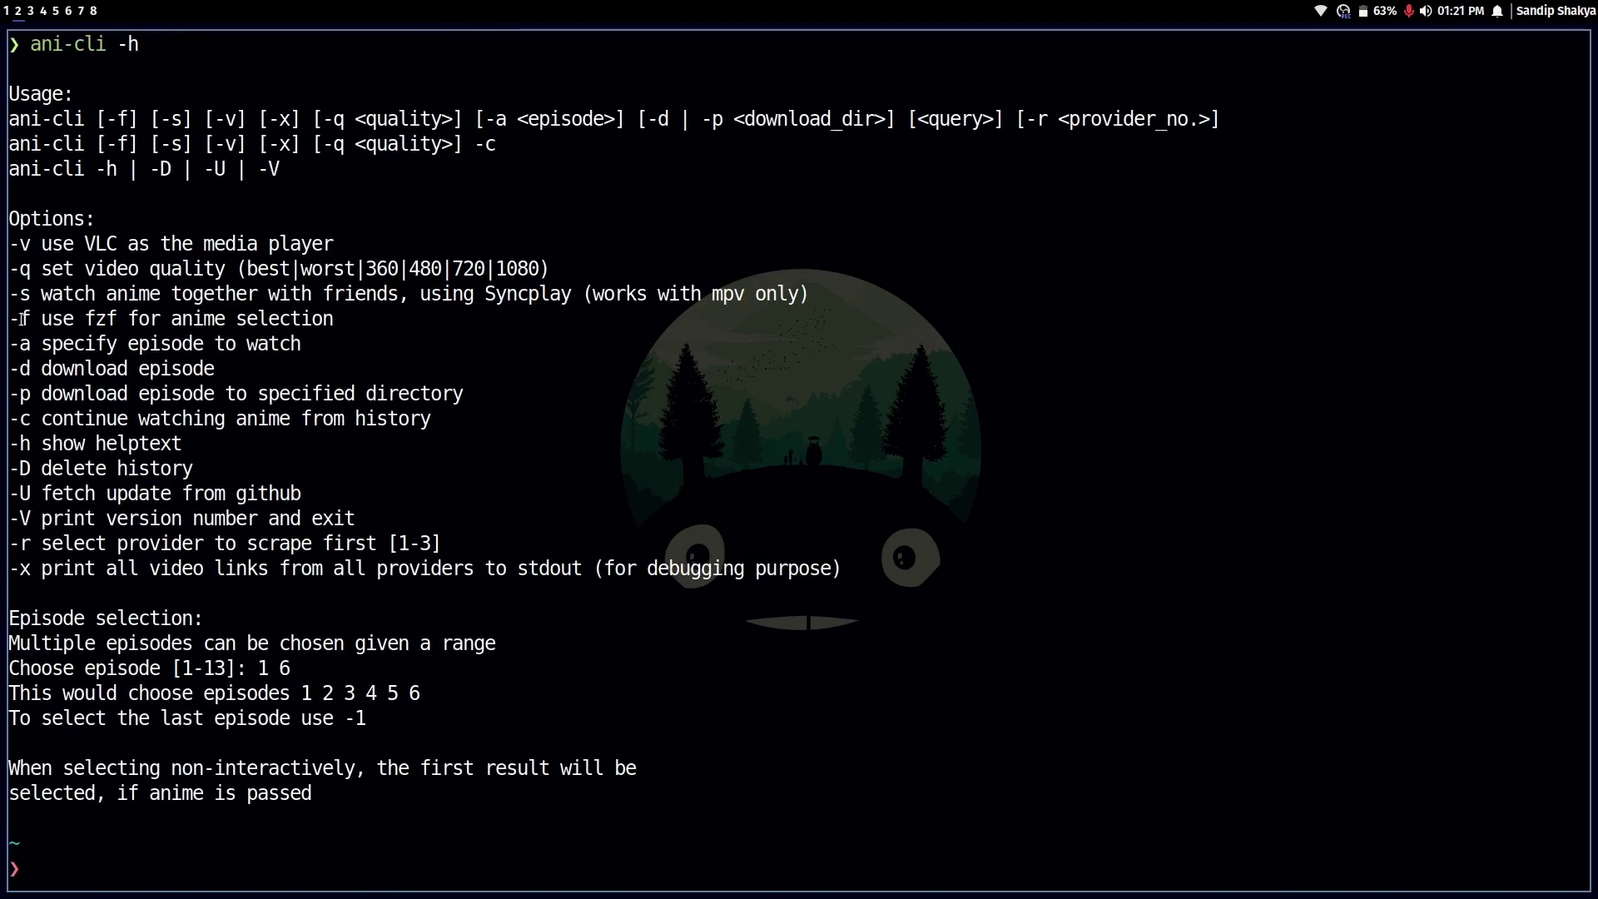
Step: Highlight the download-episode and VLC media player option lines in the help text
triple_click(4, 369)
click(134, 368)
triple_click(134, 369)
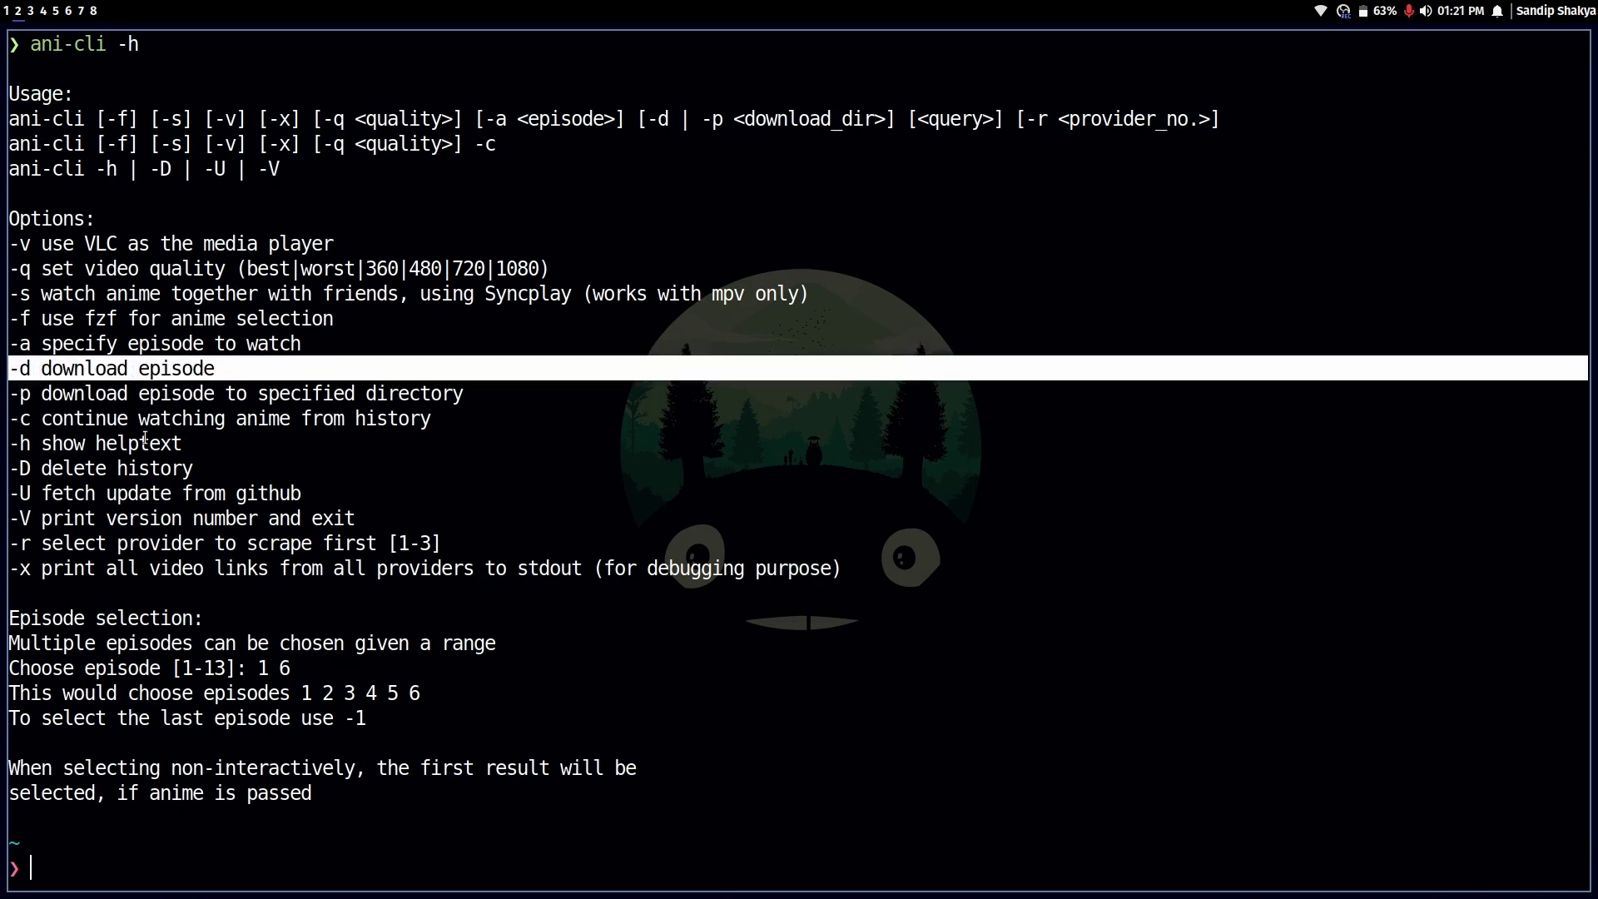
click(108, 404)
double_click(100, 244)
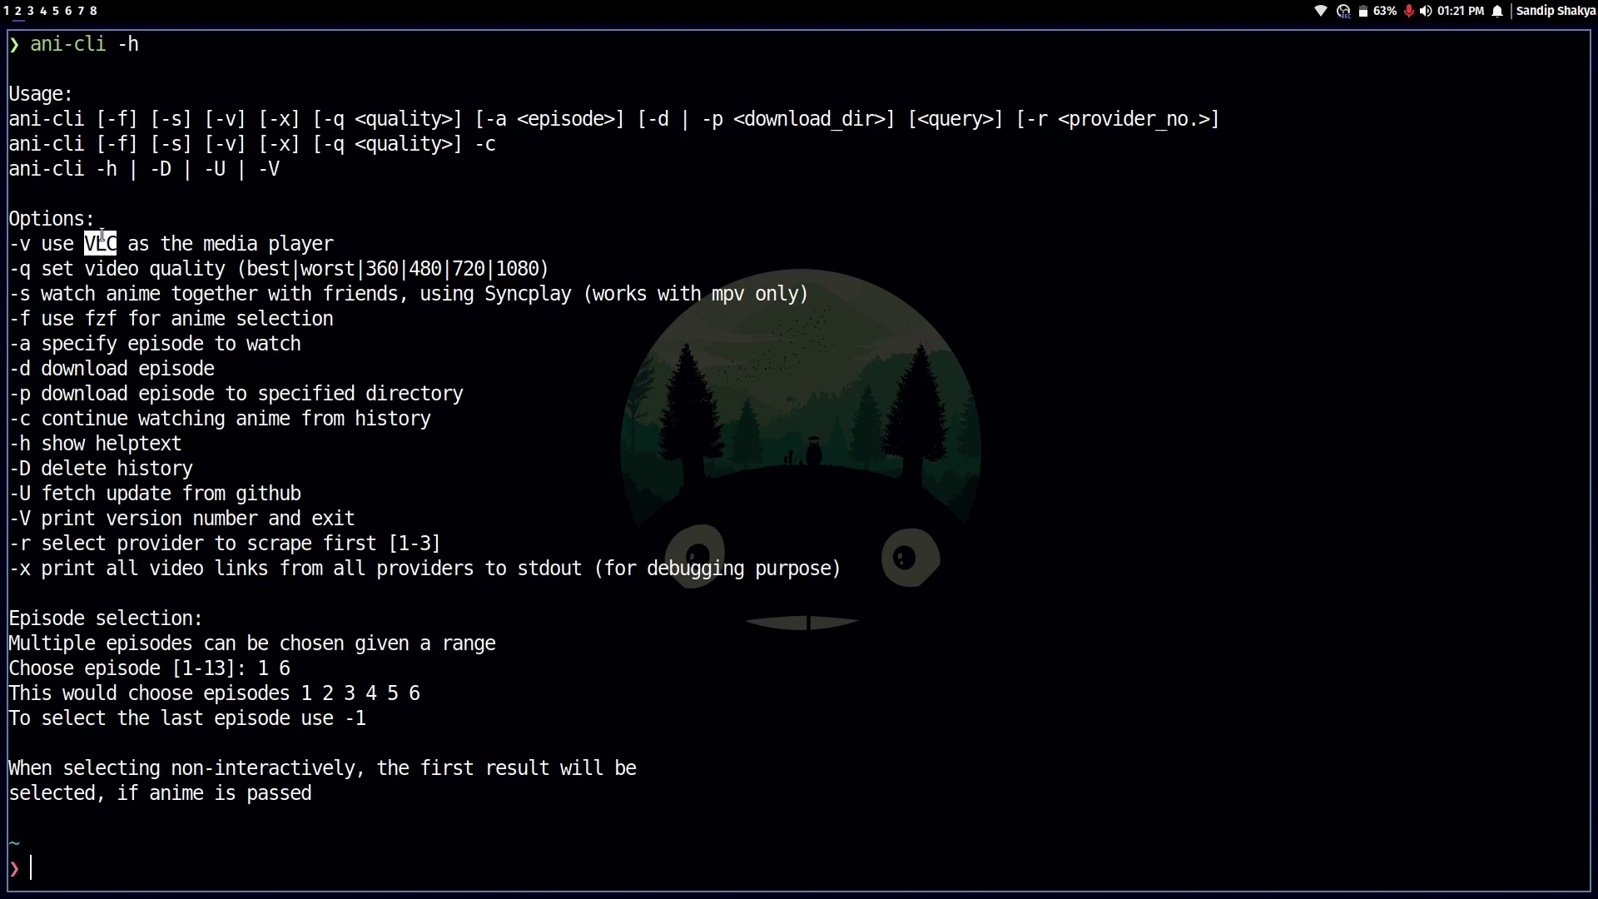
triple_click(100, 244)
click(193, 459)
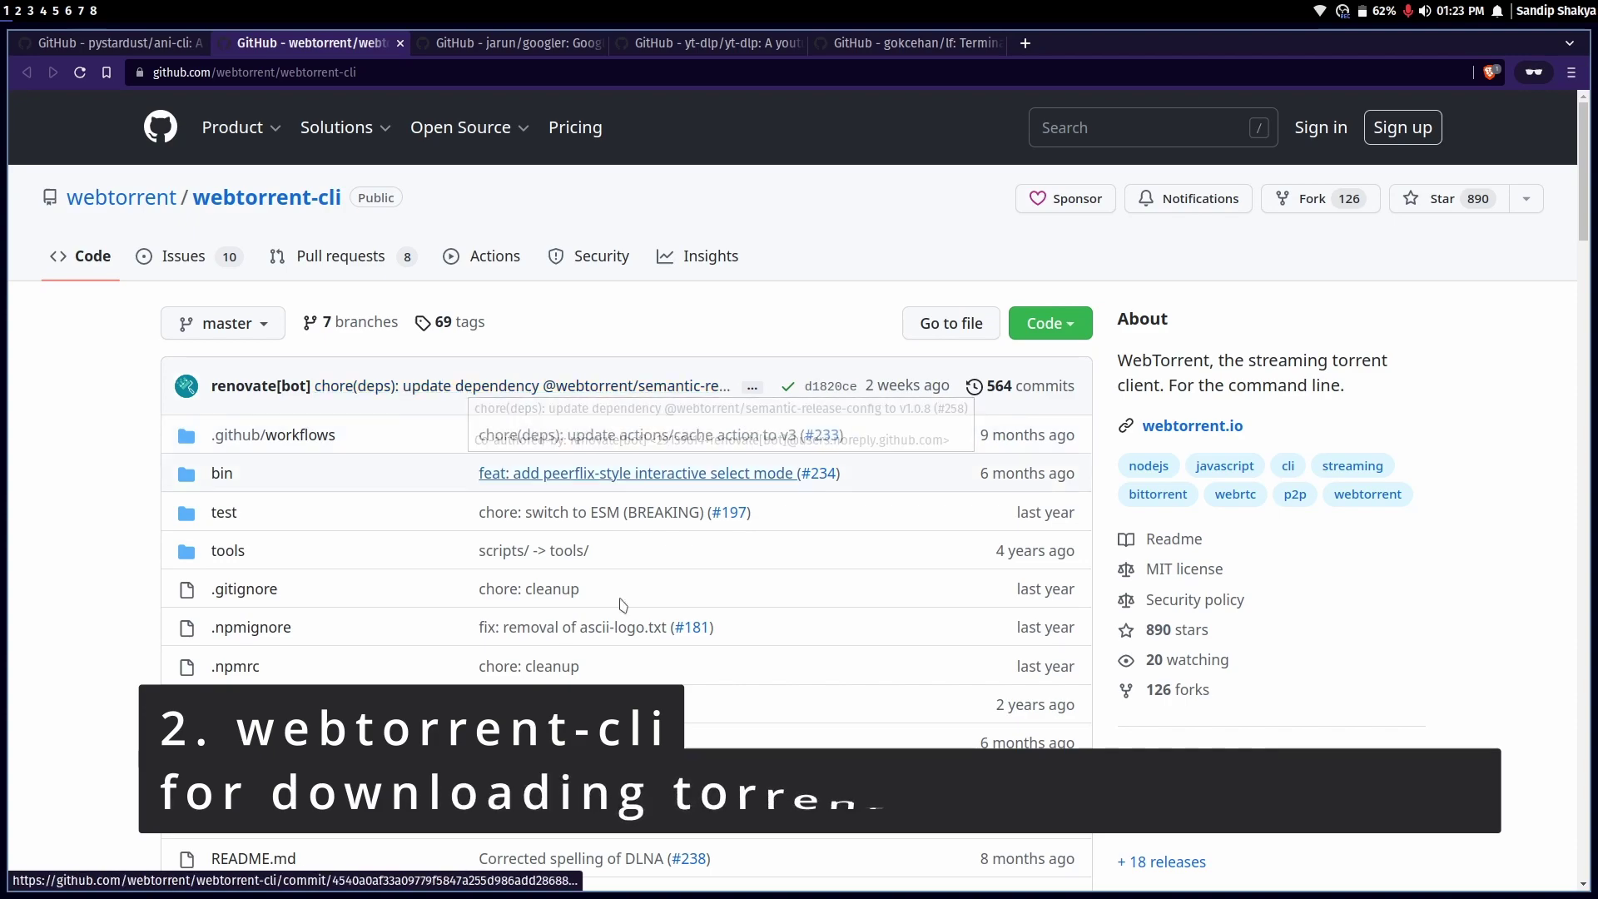
scroll(635, 622, down, 4)
scroll(635, 621, down, 5)
scroll(635, 622, down, 5)
scroll(634, 622, down, 4)
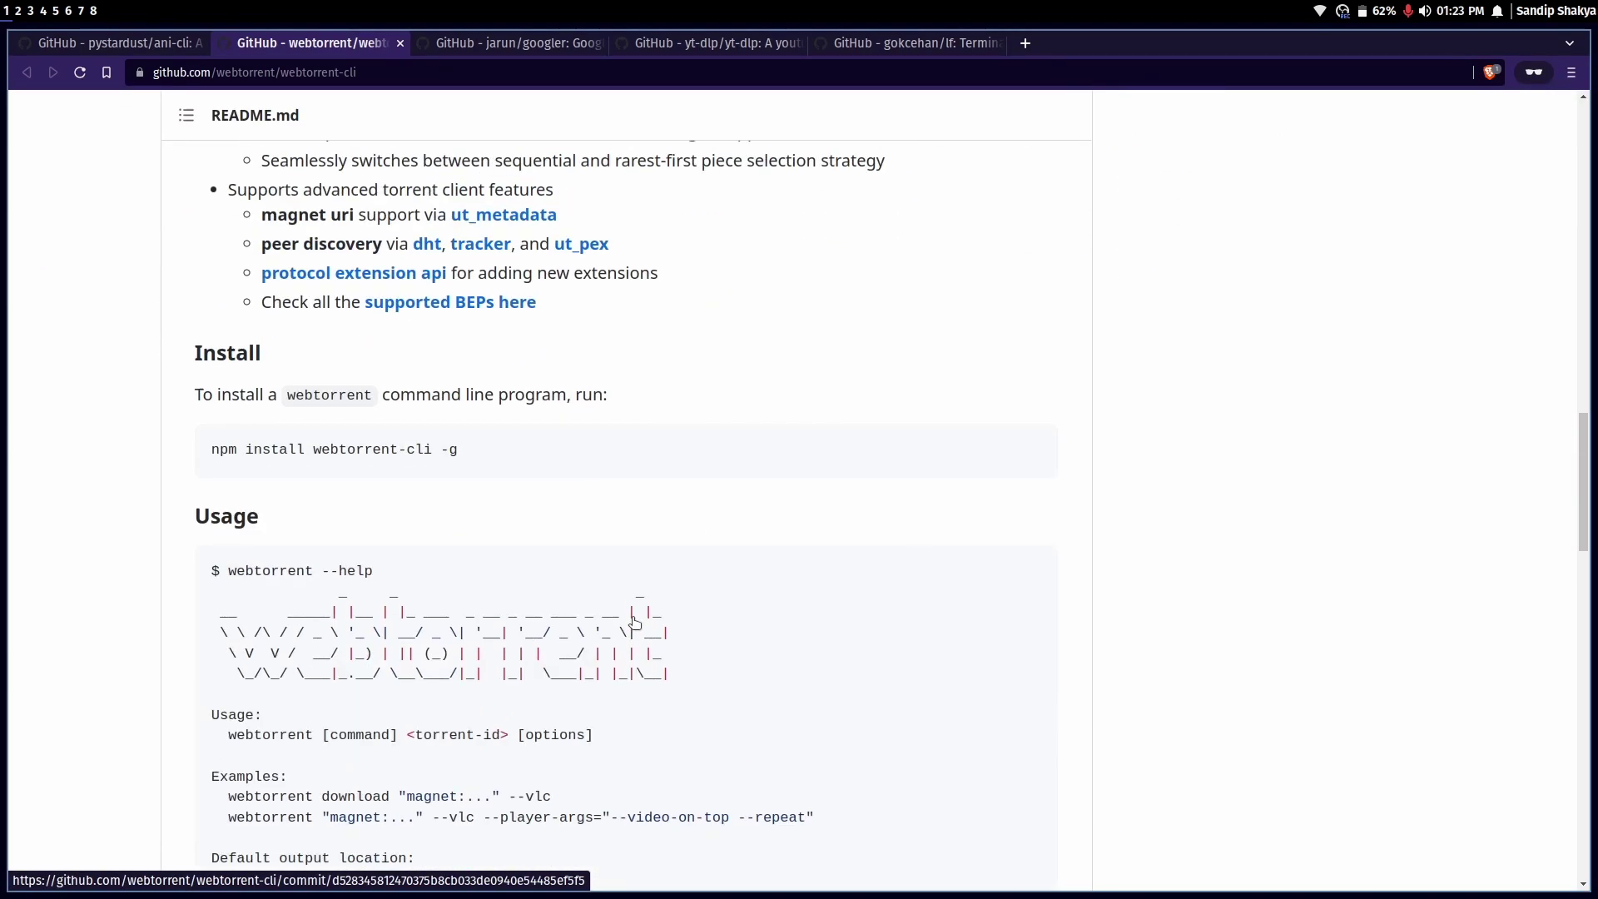
scroll(635, 622, down, 2)
scroll(634, 621, down, 5)
scroll(536, 500, down, 5)
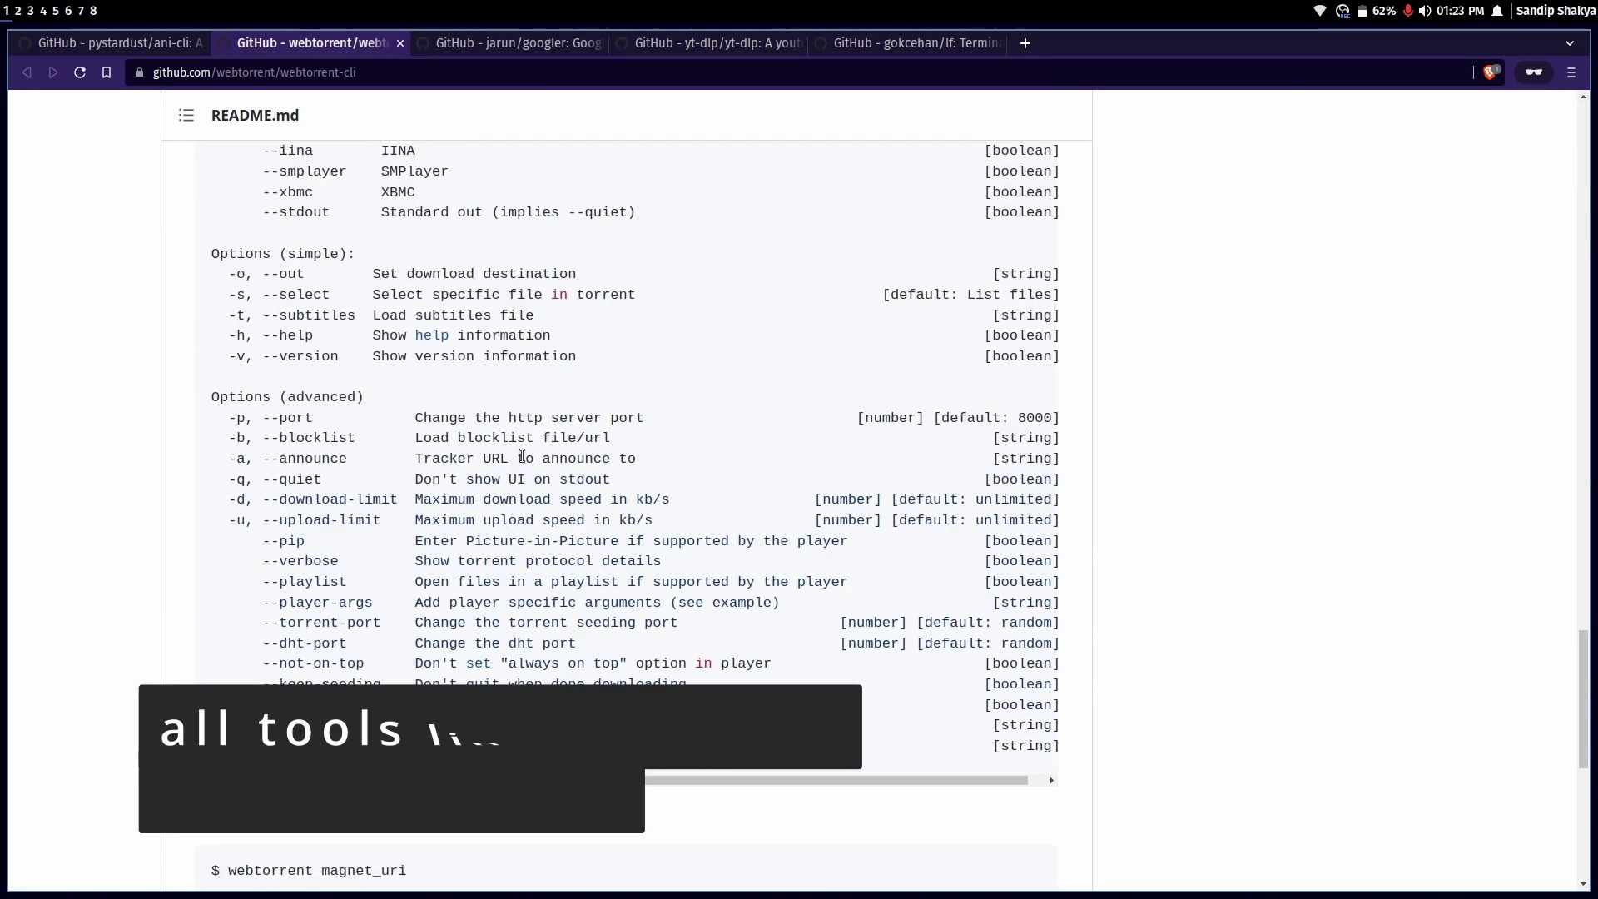
scroll(537, 457, down, 4)
scroll(537, 457, down, 4)
Step: Check the ubuntu.torrent file in the file manager workspace and return to the terminal
key(super+2)
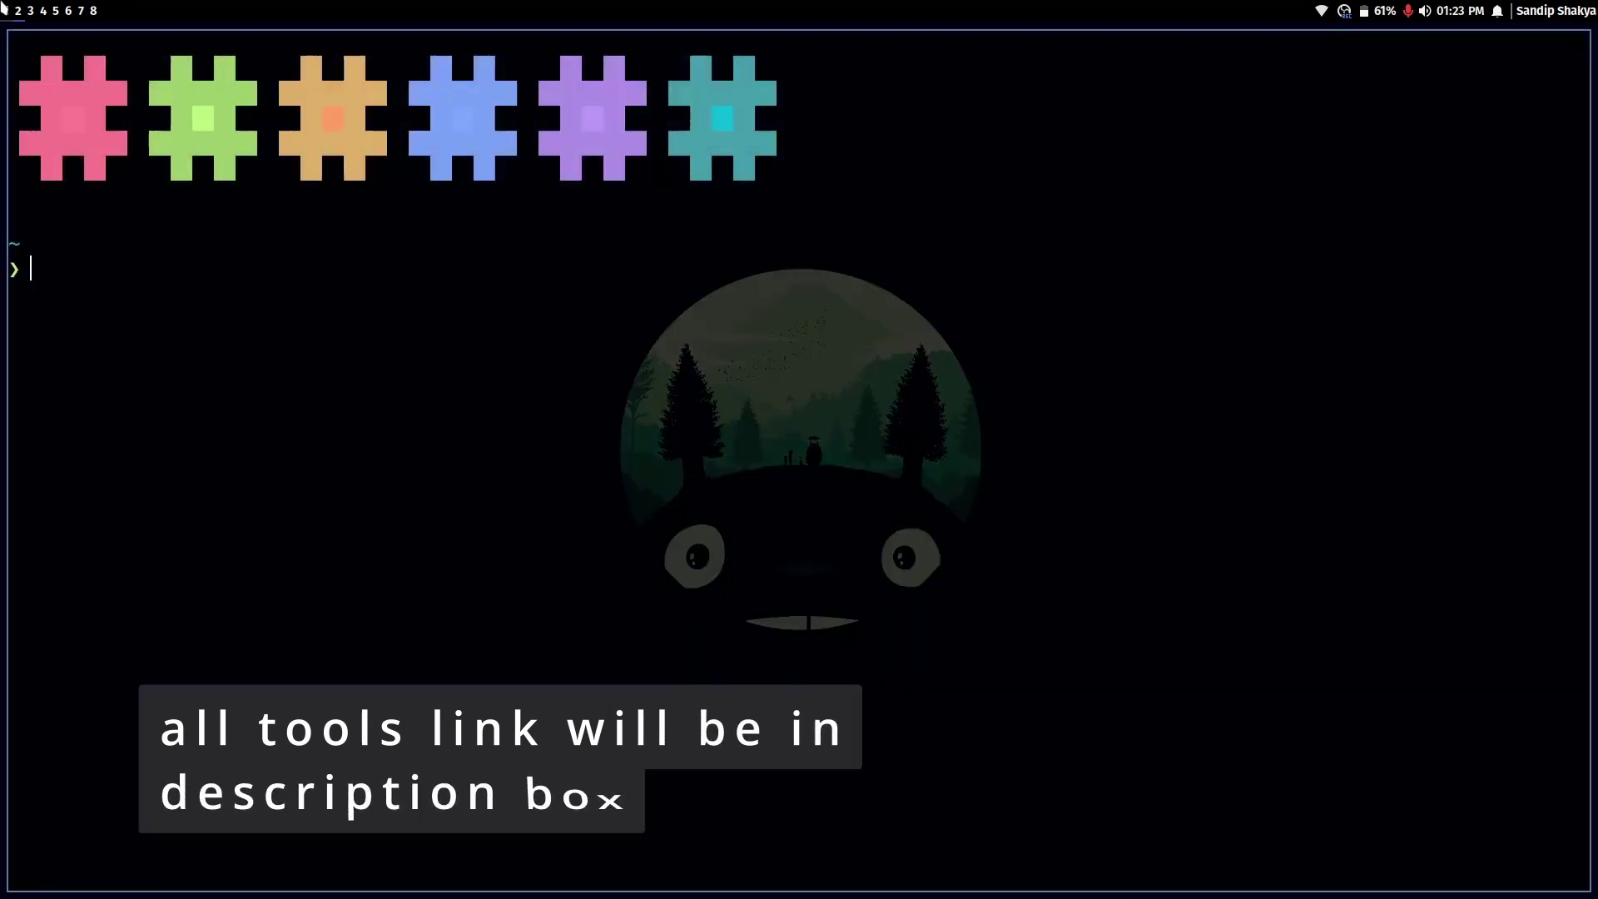
key(super+1)
click(1049, 408)
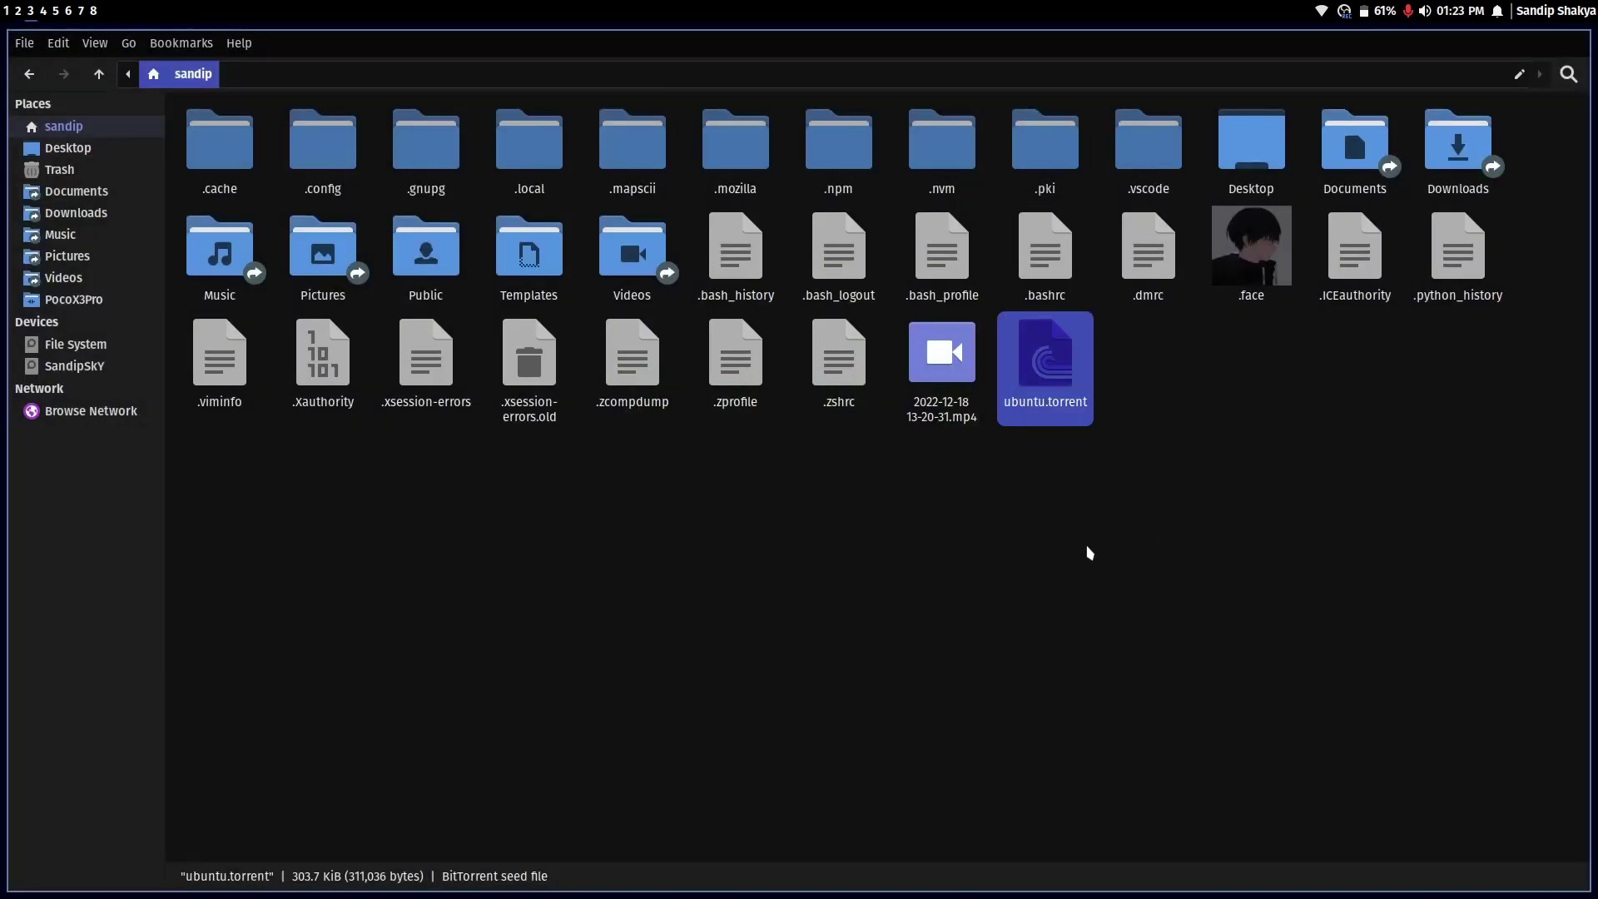
click(1149, 557)
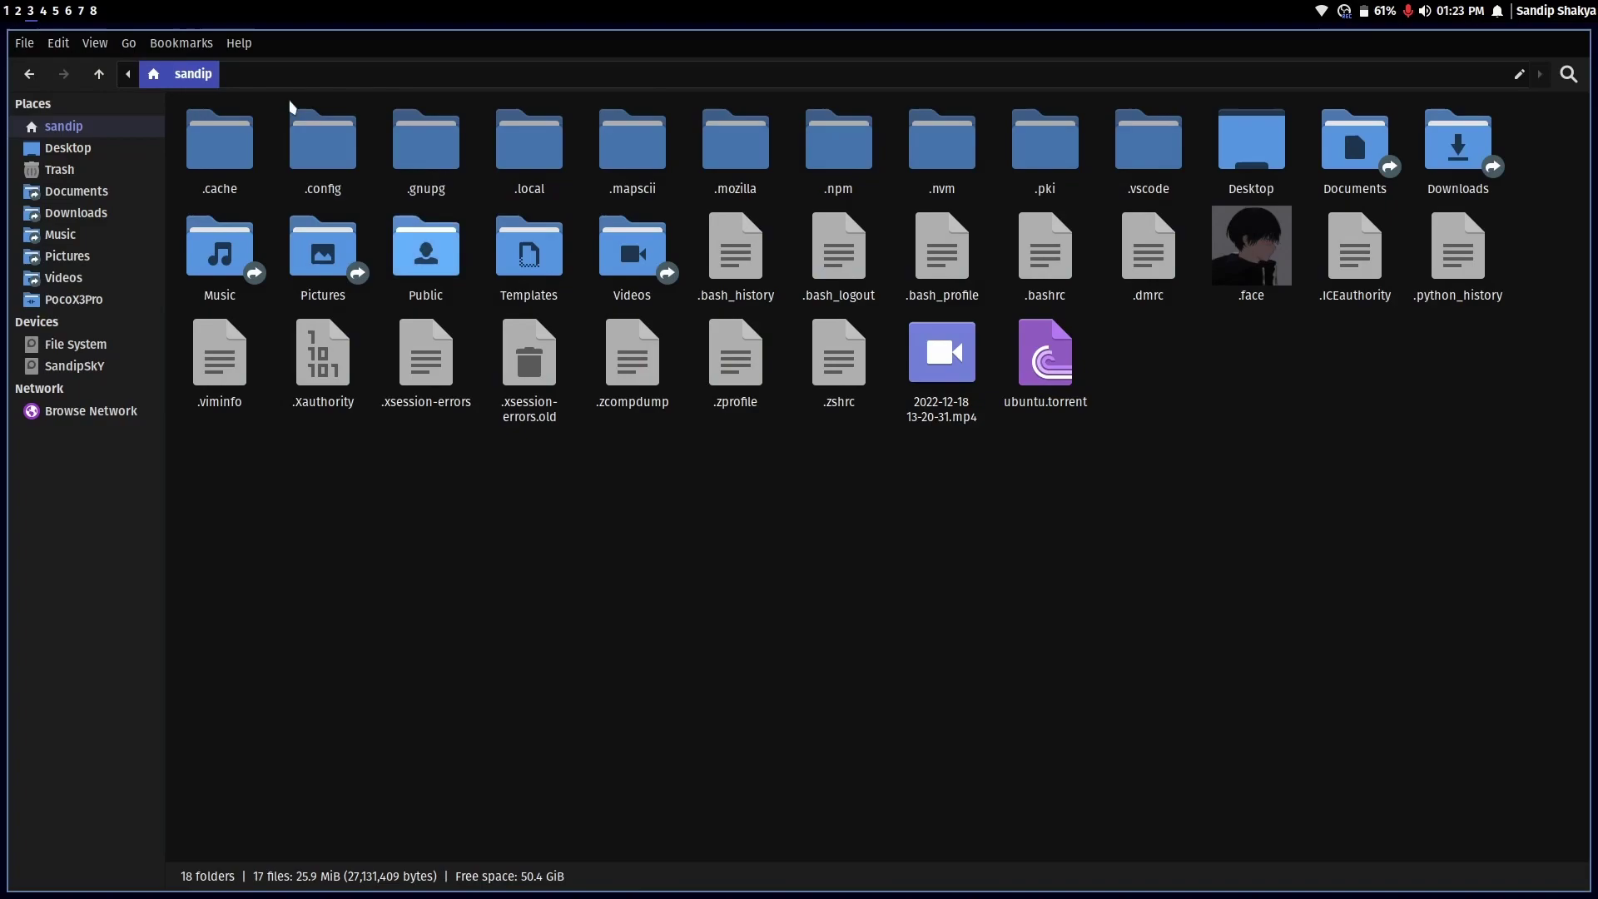
click(10, 8)
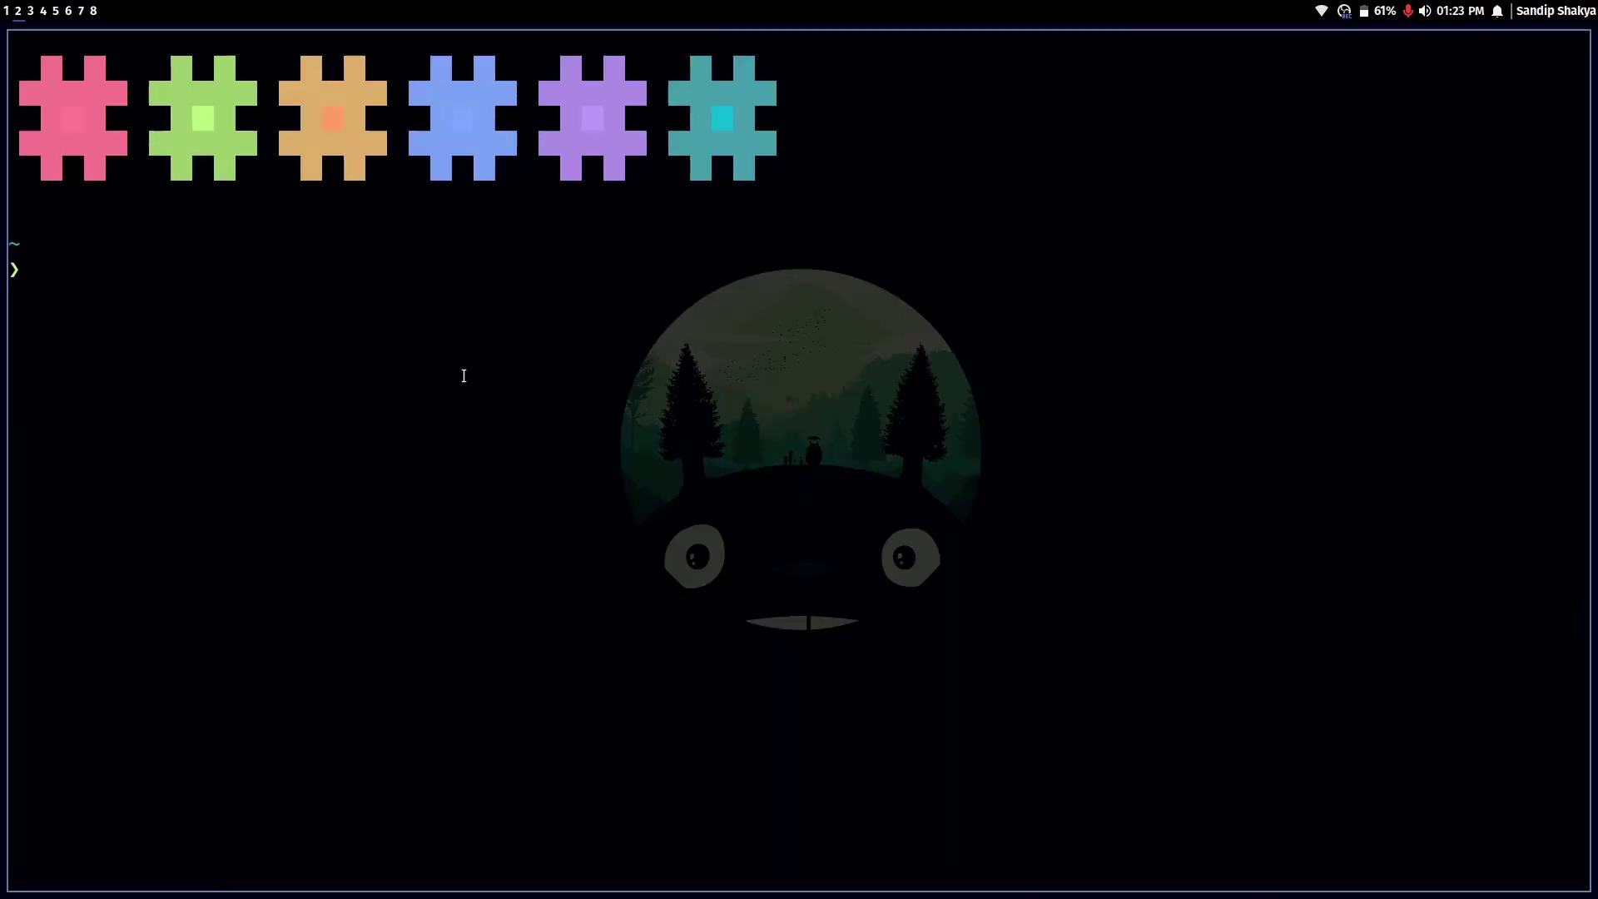
text(we)
Step: Download the Ubuntu 22.10 ISO with webtorrent, check the home folder, then stop it with Ctrl+C
key(BackSpace)
text(webtorr)
text(ent /)
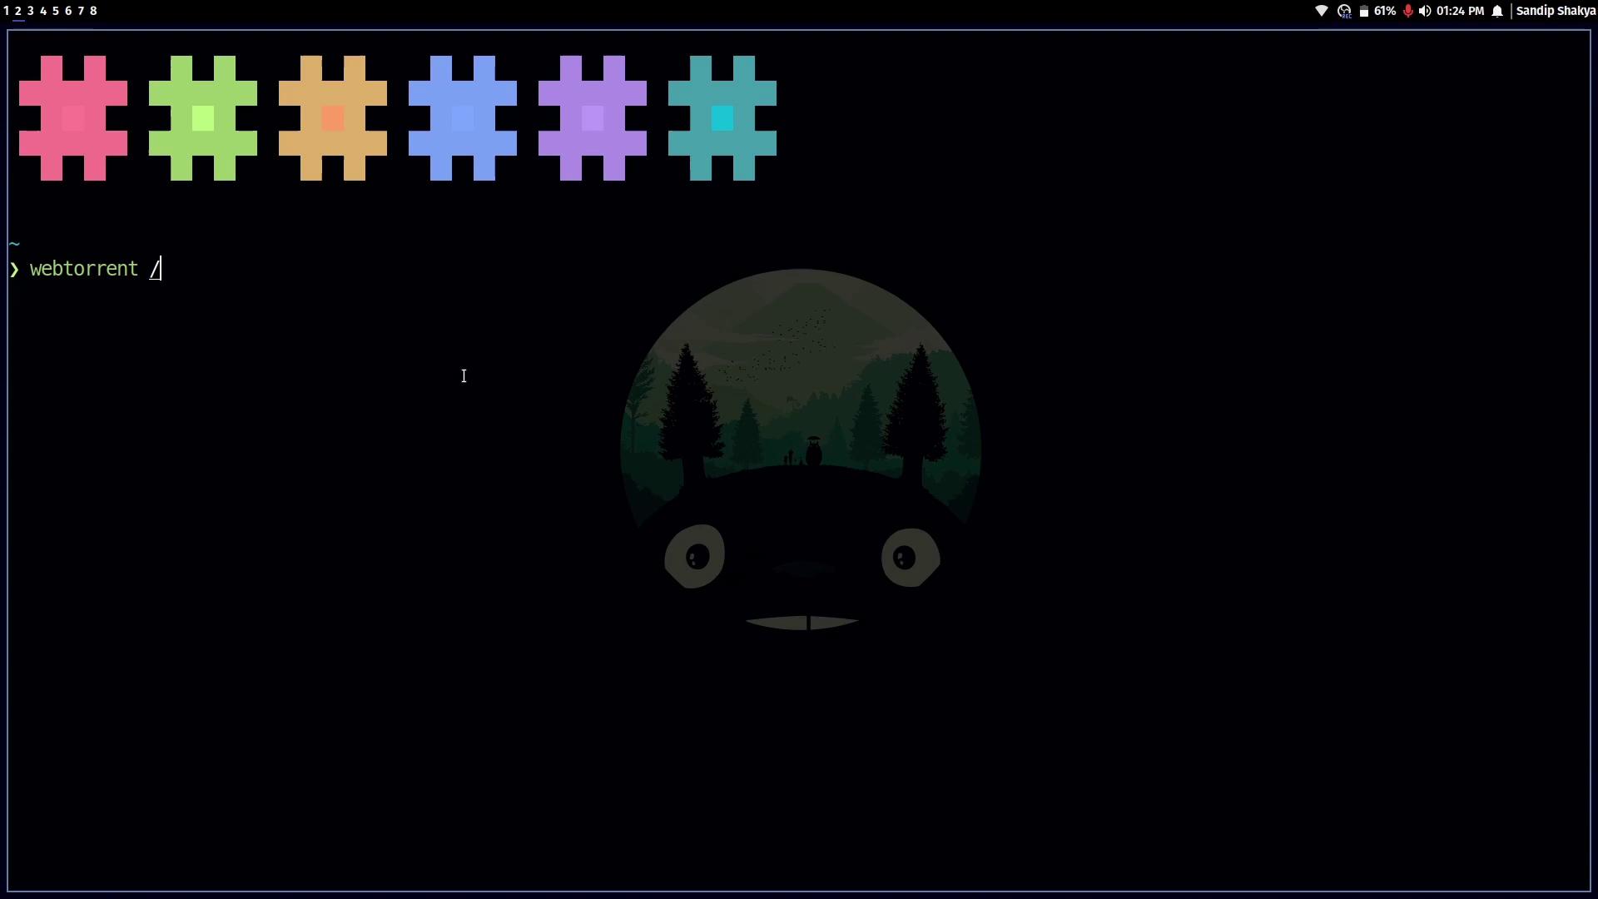
text(home/sandip/)
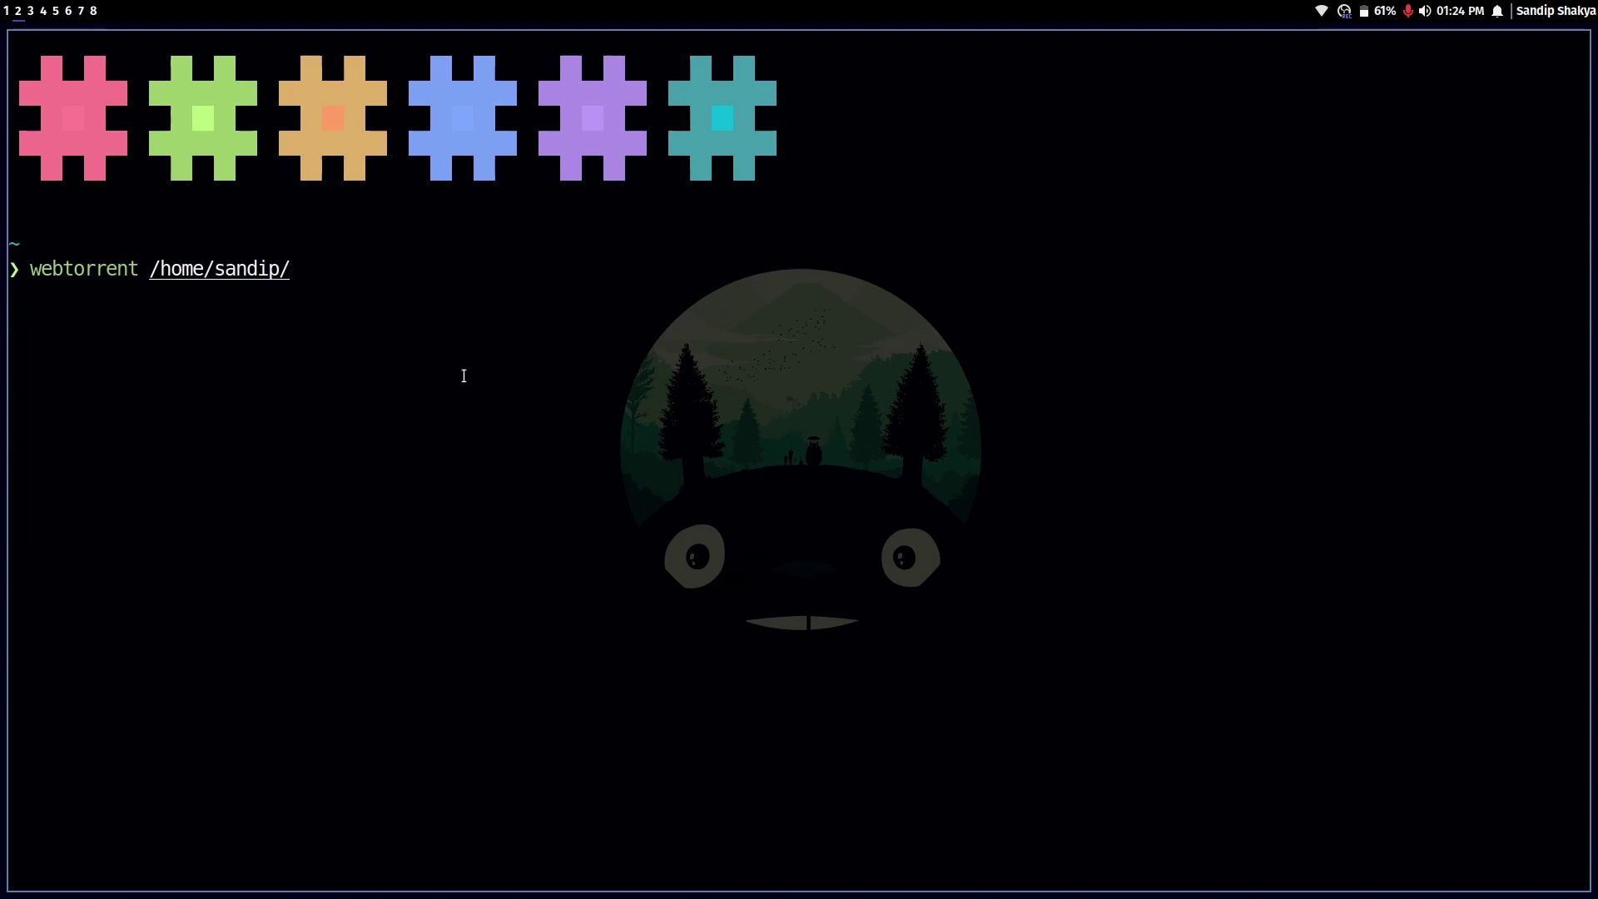
text(ubuntu.t)
text(orrent)
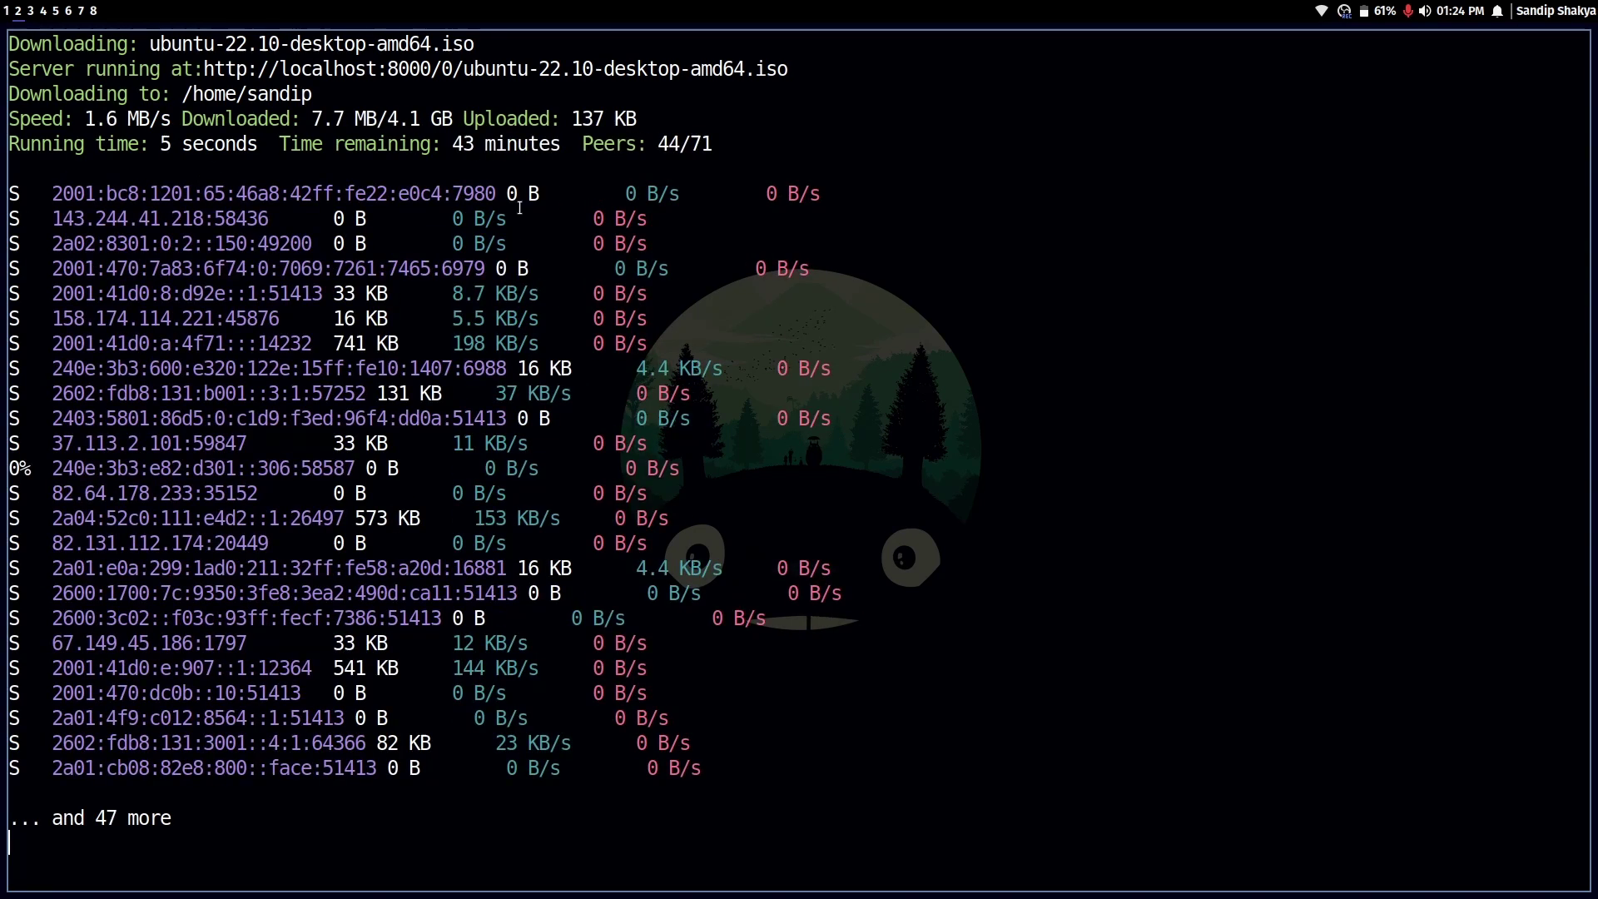
key(super+2)
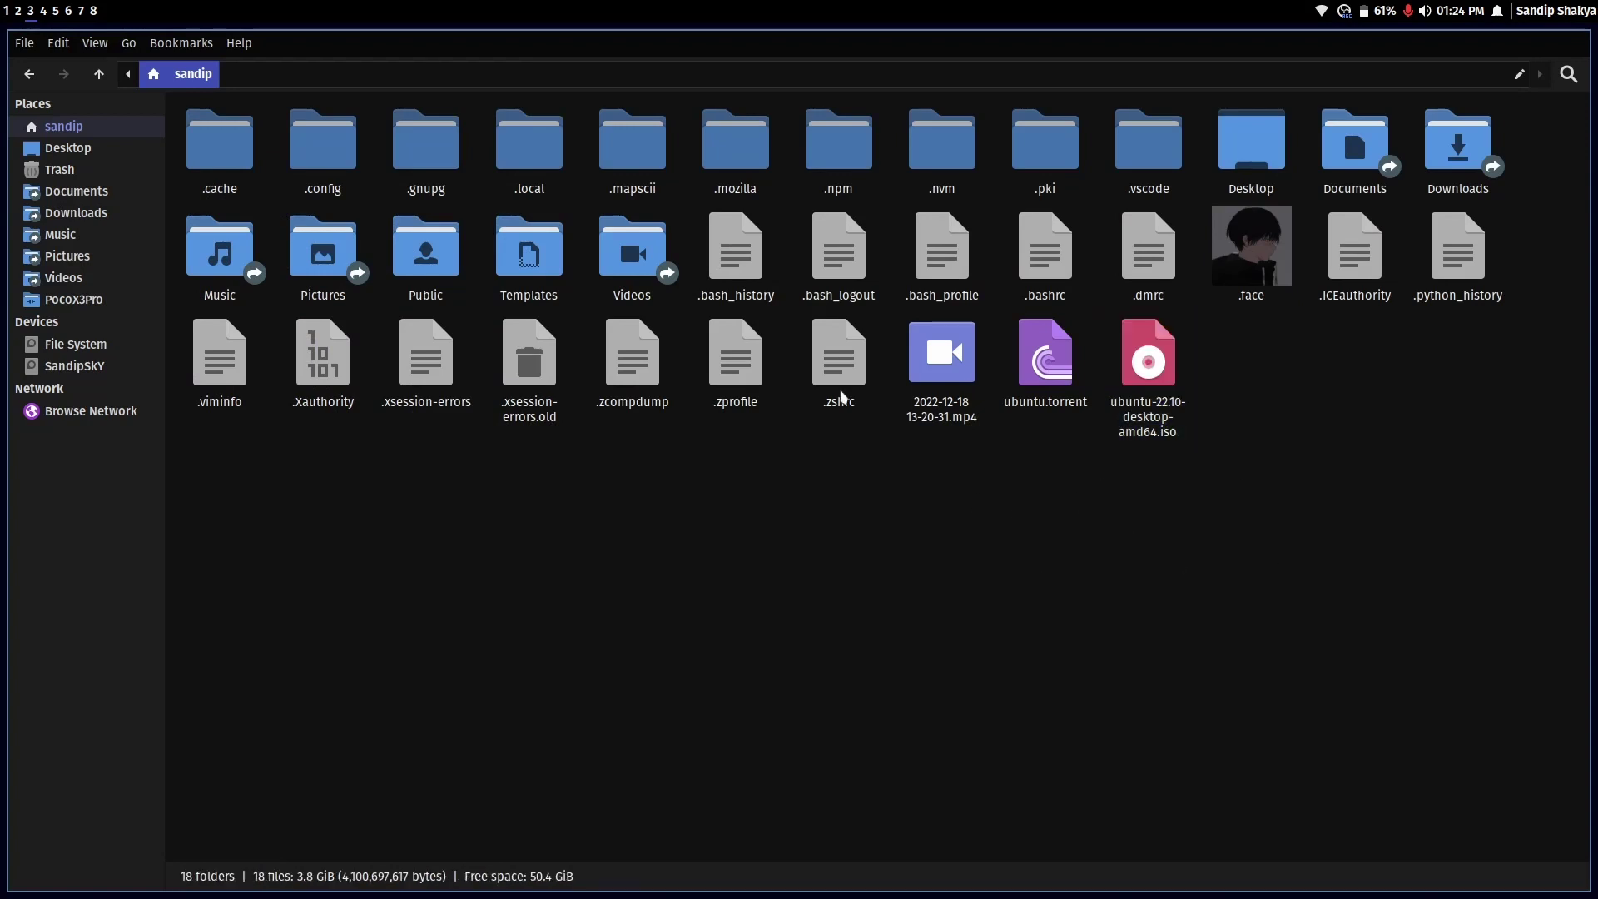
key(super+1)
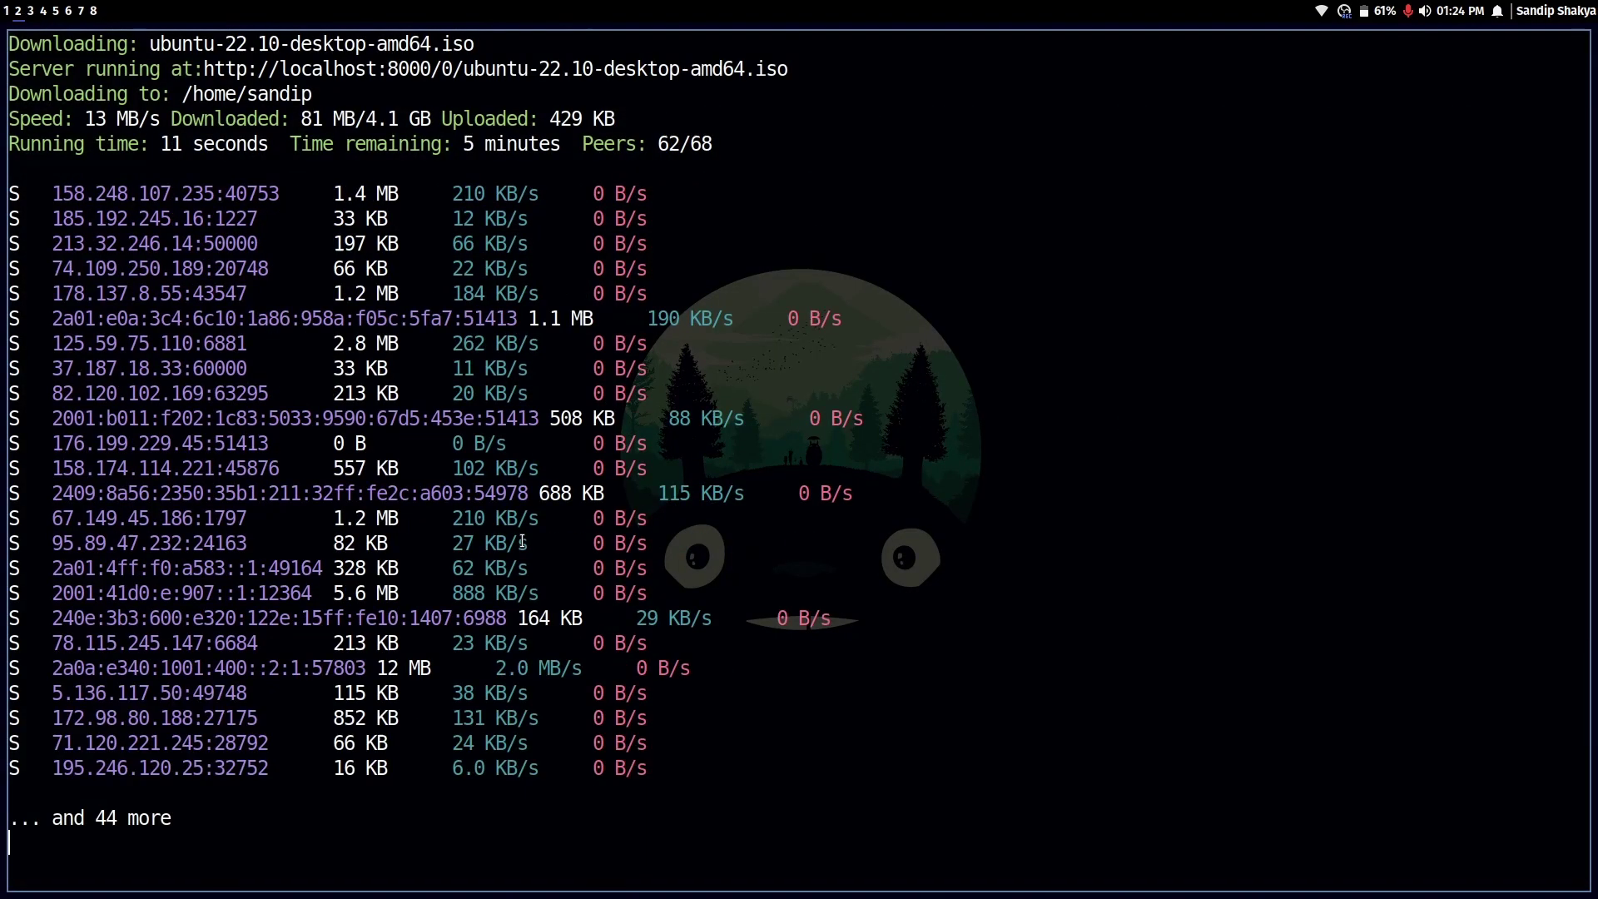
key(ctrl+c)
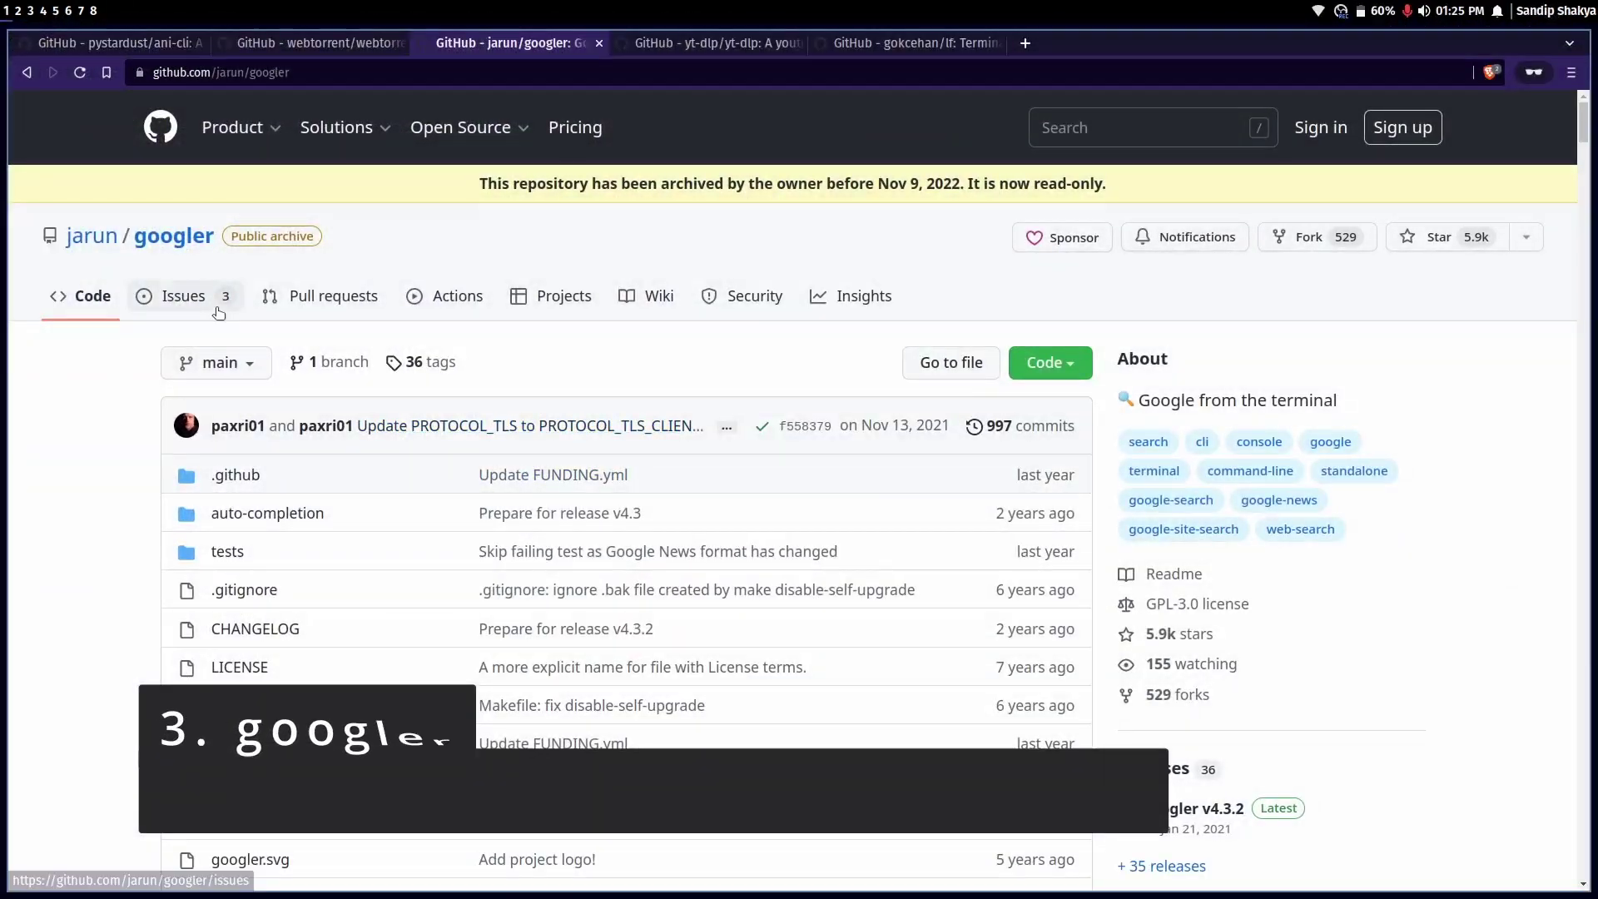
scroll(219, 310, down, 5)
scroll(374, 500, down, 5)
scroll(375, 500, down, 5)
scroll(381, 514, down, 5)
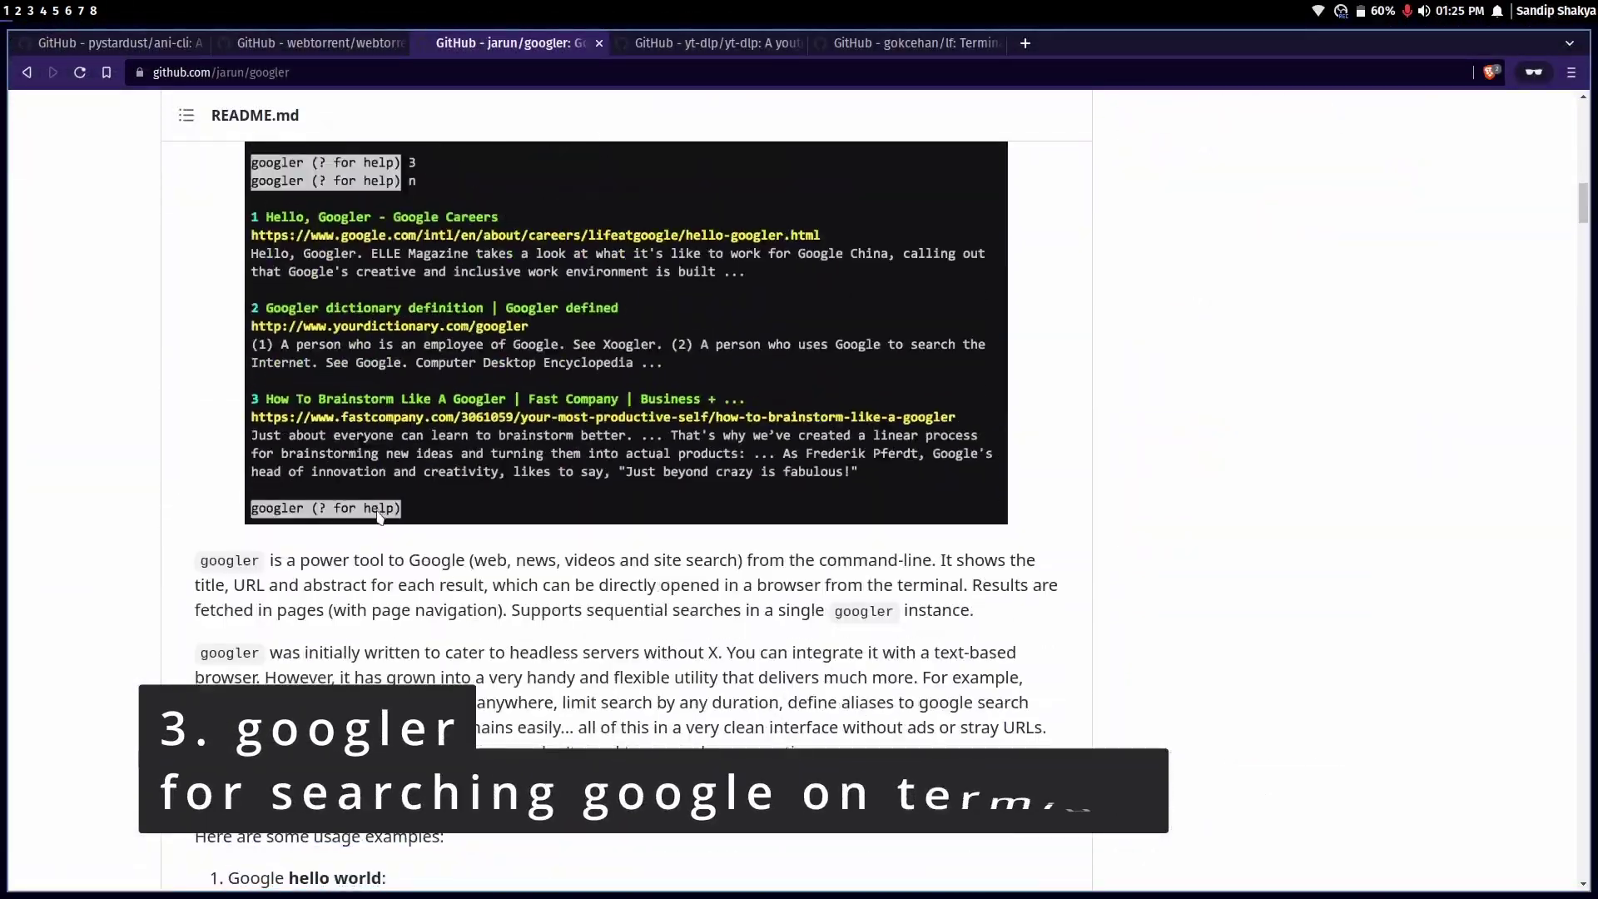
scroll(381, 515, down, 5)
scroll(376, 499, down, 4)
scroll(375, 437, down, 3)
scroll(727, 782, down, 4)
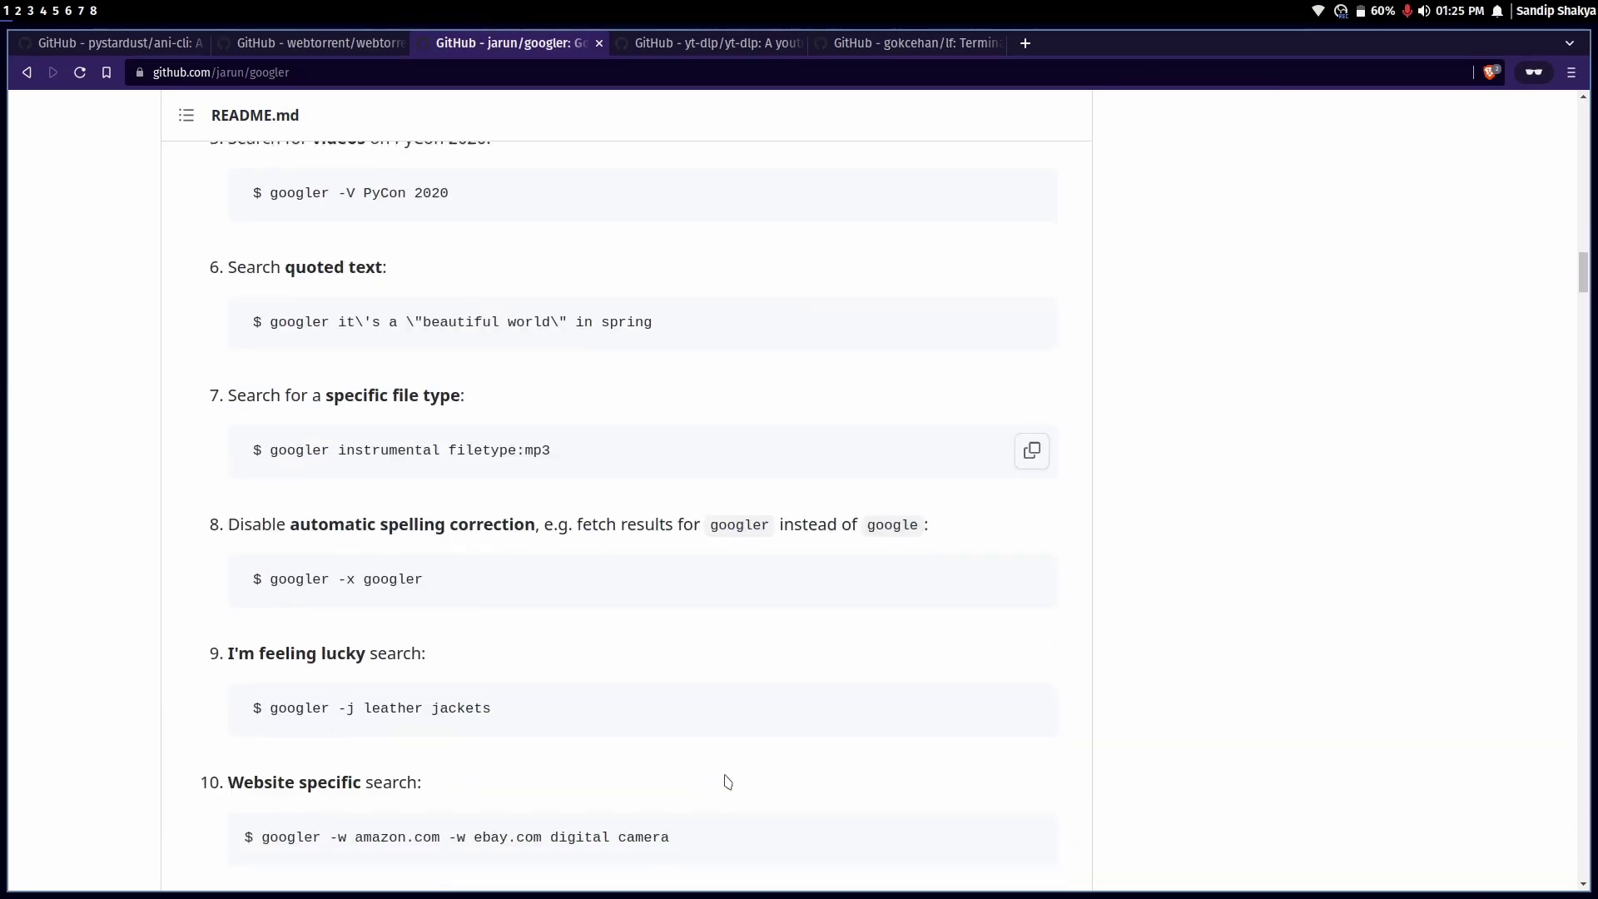
scroll(727, 782, down, 2)
scroll(703, 737, down, 4)
scroll(703, 737, down, 4)
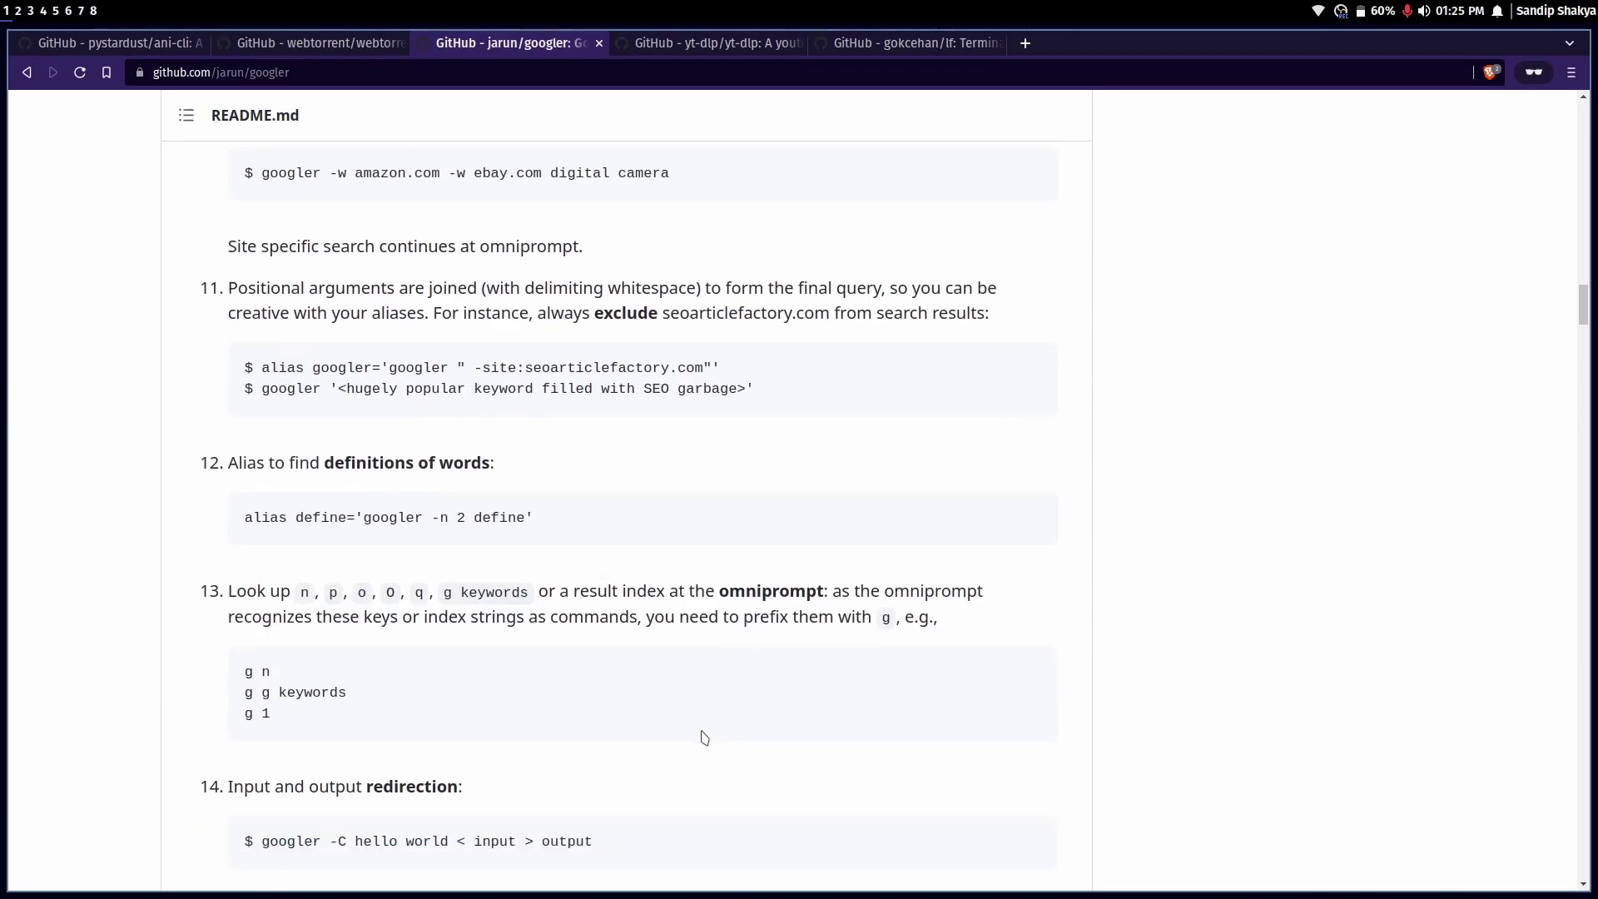
scroll(702, 737, down, 5)
scroll(703, 736, down, 5)
scroll(704, 738, down, 4)
scroll(703, 736, down, 1)
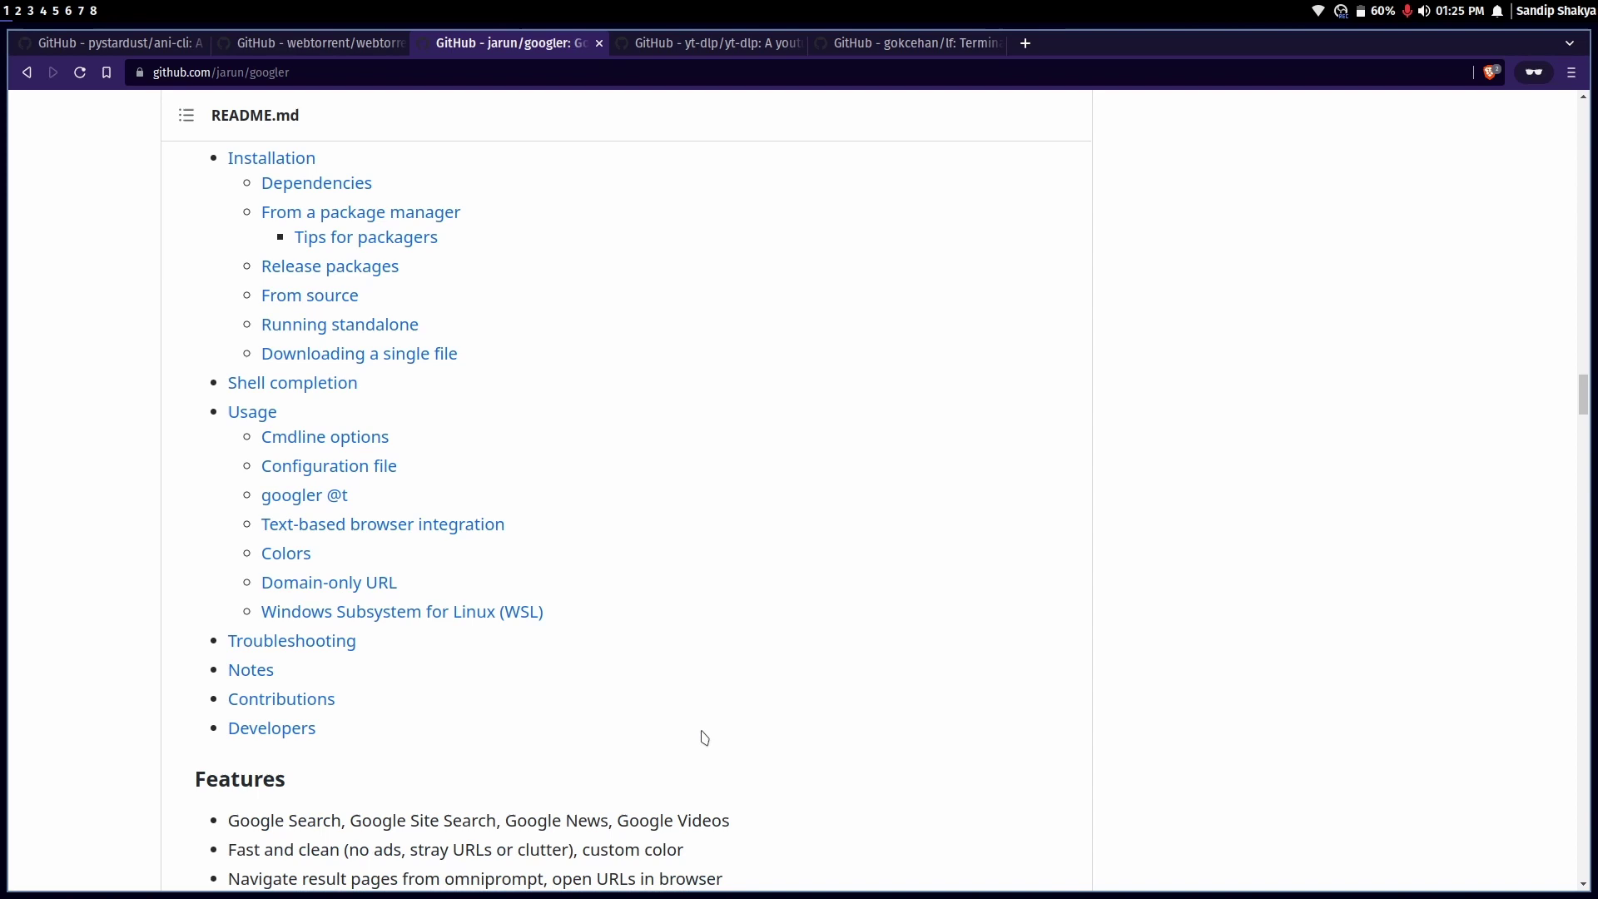
scroll(703, 737, down, 1)
scroll(703, 736, up, 2)
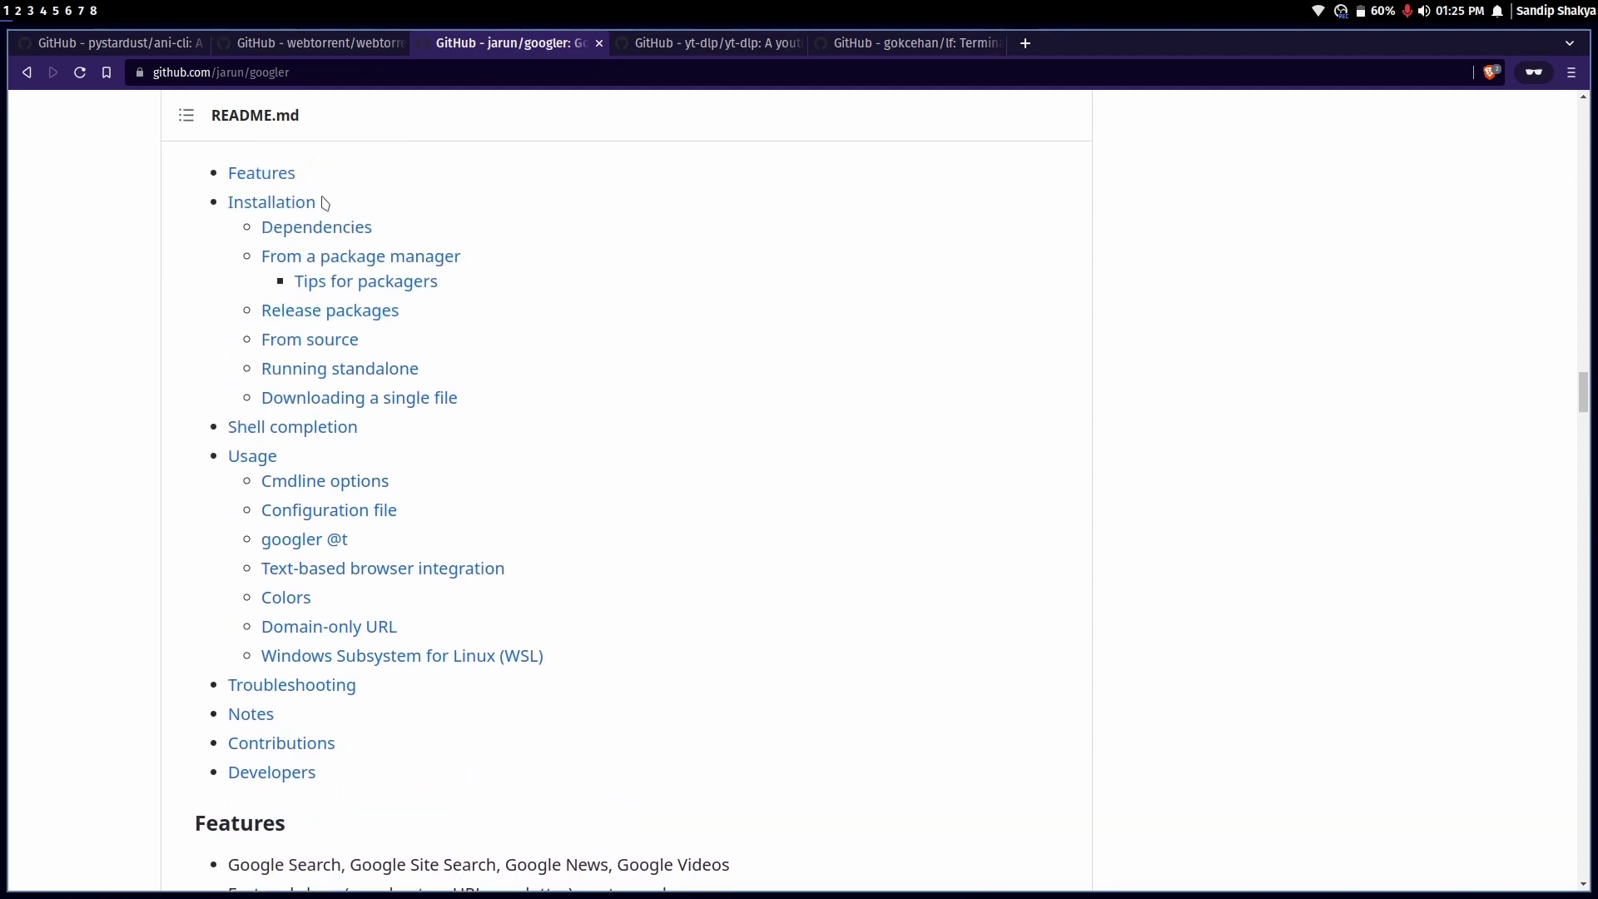
Step: Jump to the googler README's Installation section and expand the packaging status table
click(288, 201)
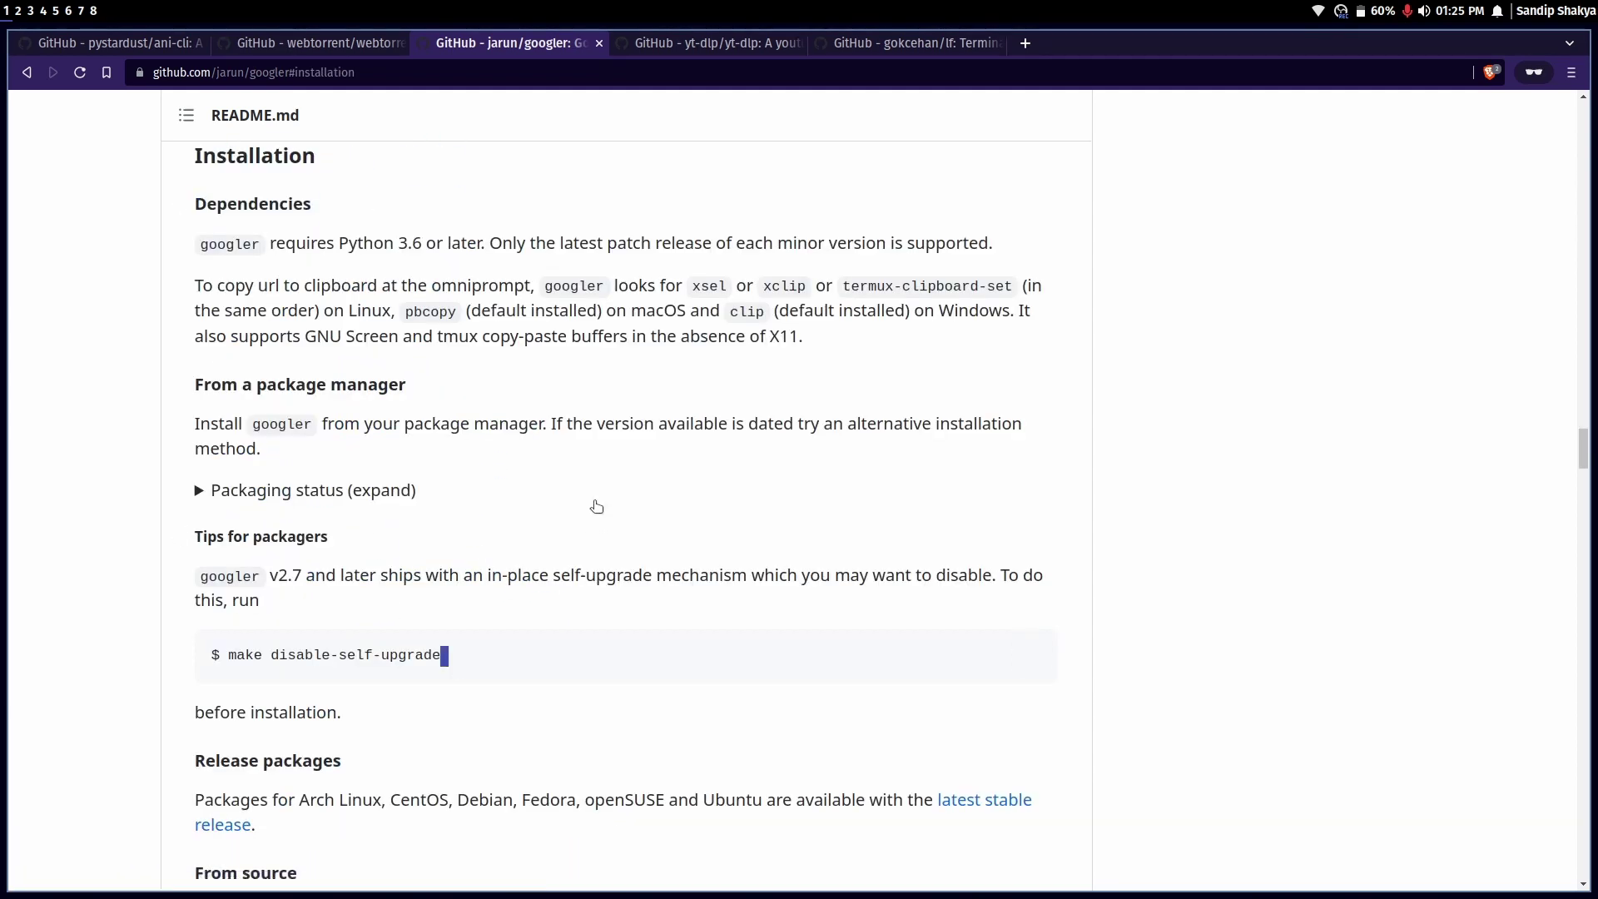
click(312, 490)
scroll(636, 561, down, 8)
scroll(638, 562, down, 5)
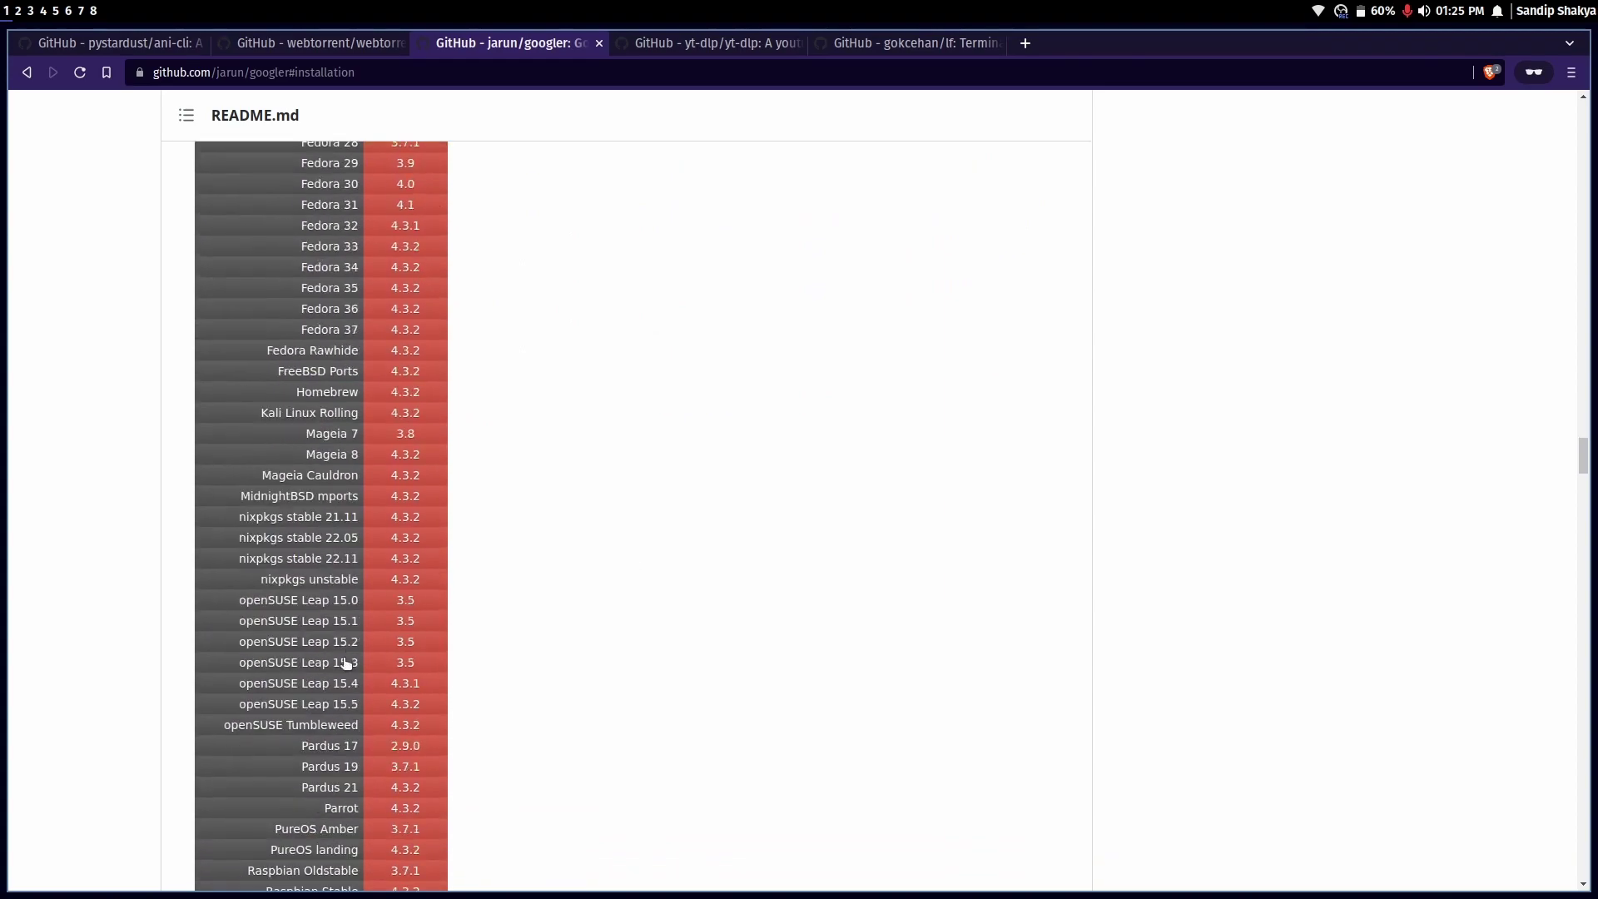
scroll(348, 662, down, 8)
scroll(347, 662, down, 4)
scroll(347, 661, down, 1)
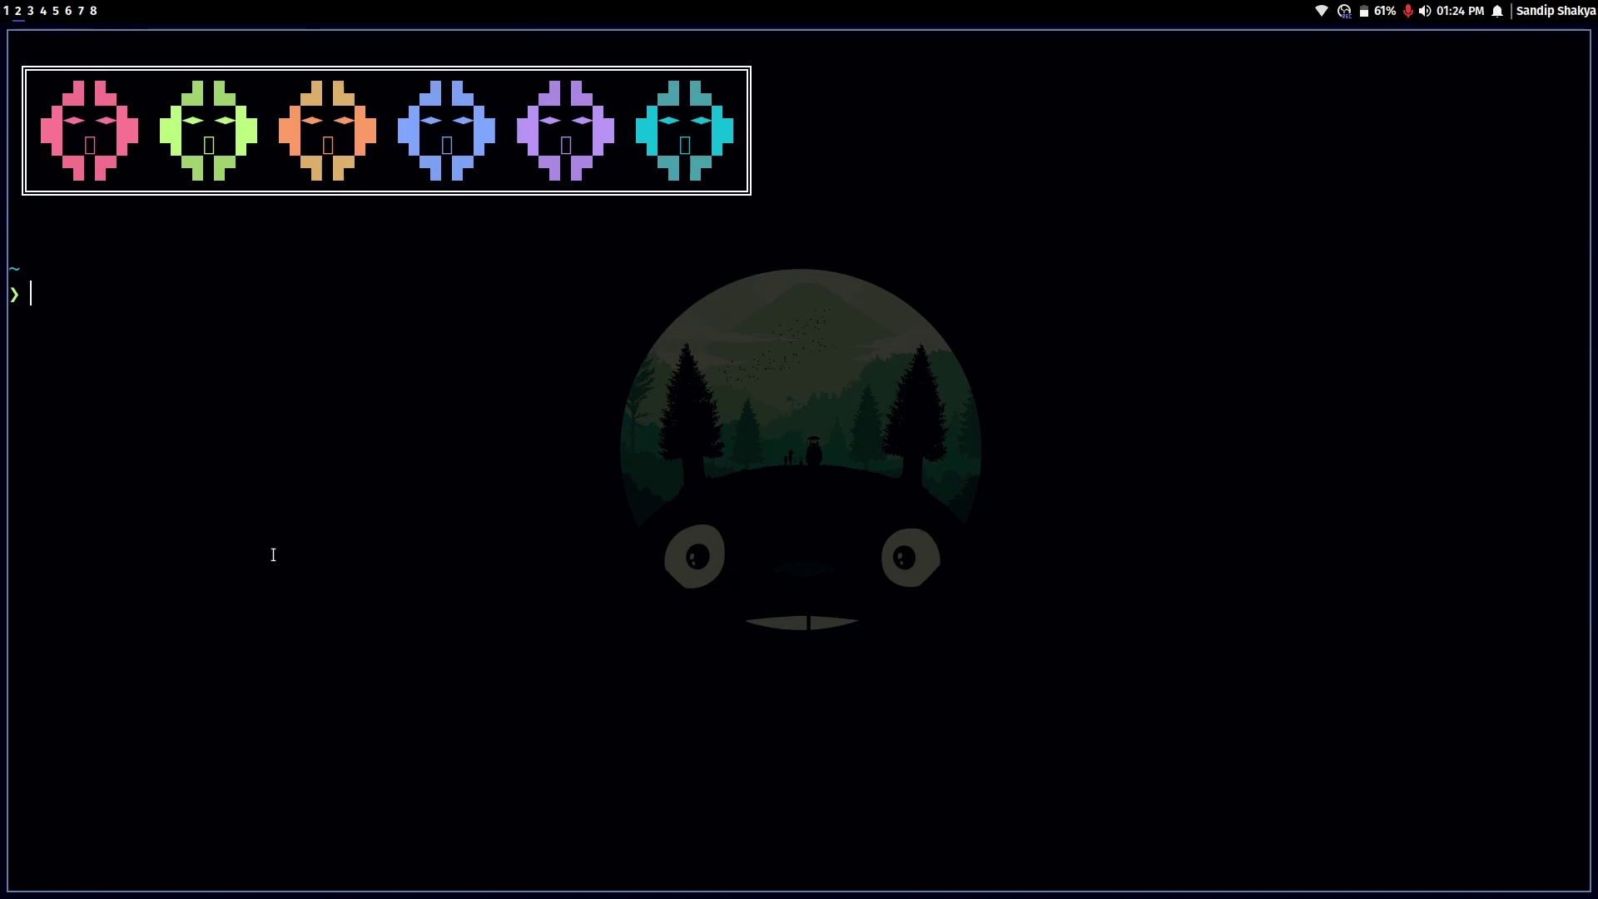
text(googler )
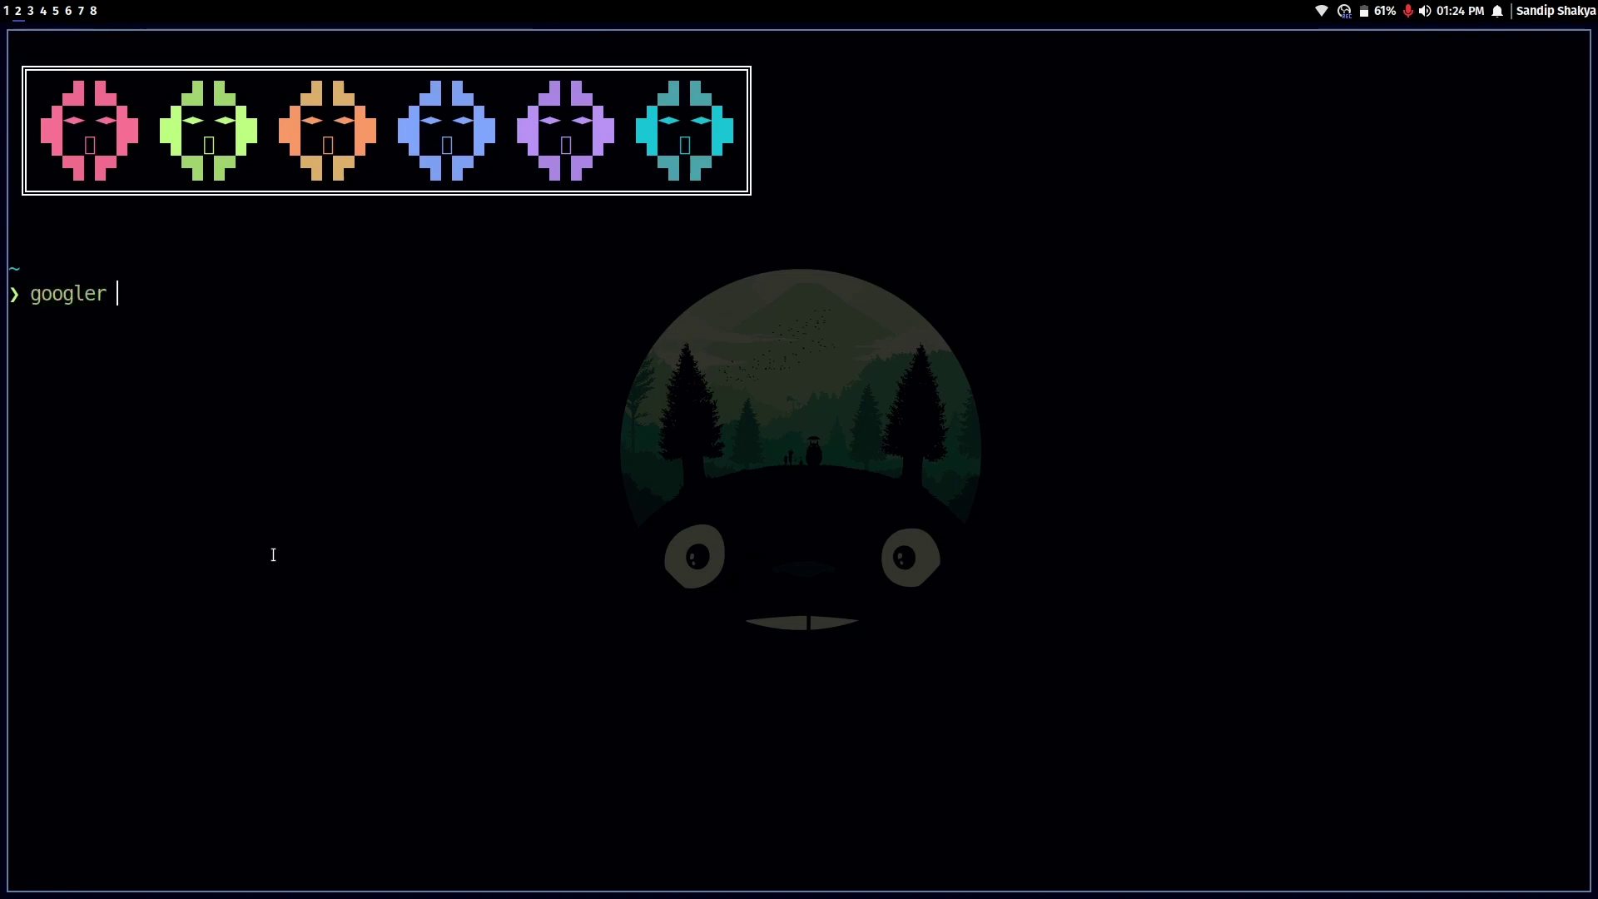
text(spider)
text(man)
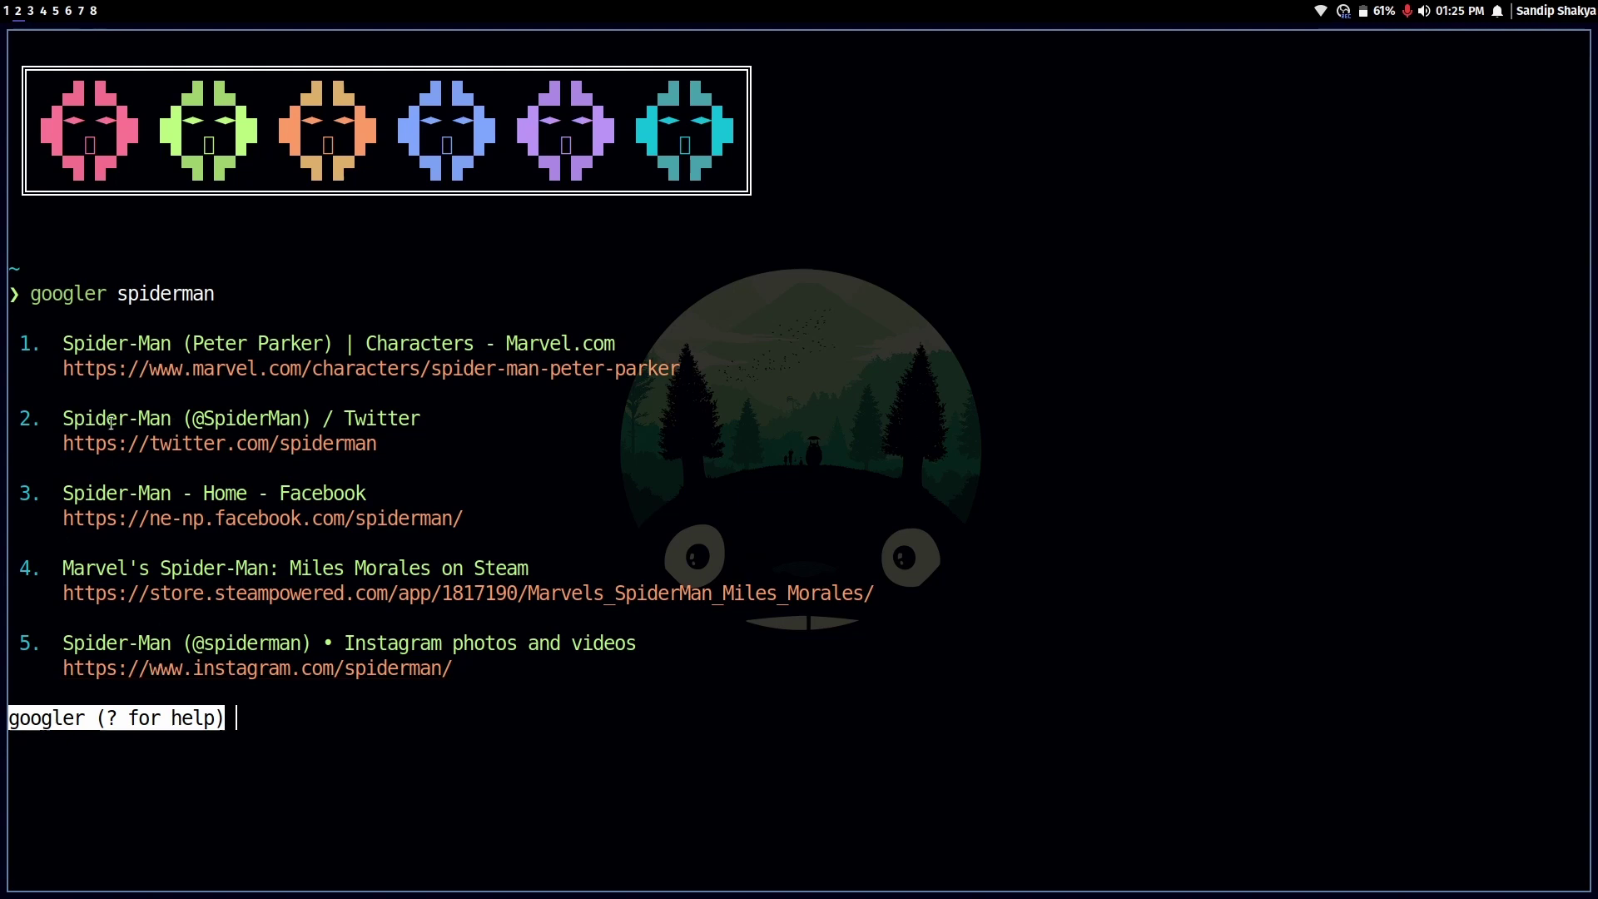
Step: Open the first googler result, the Marvel.com Spider-Man page, in the browser
click(296, 374)
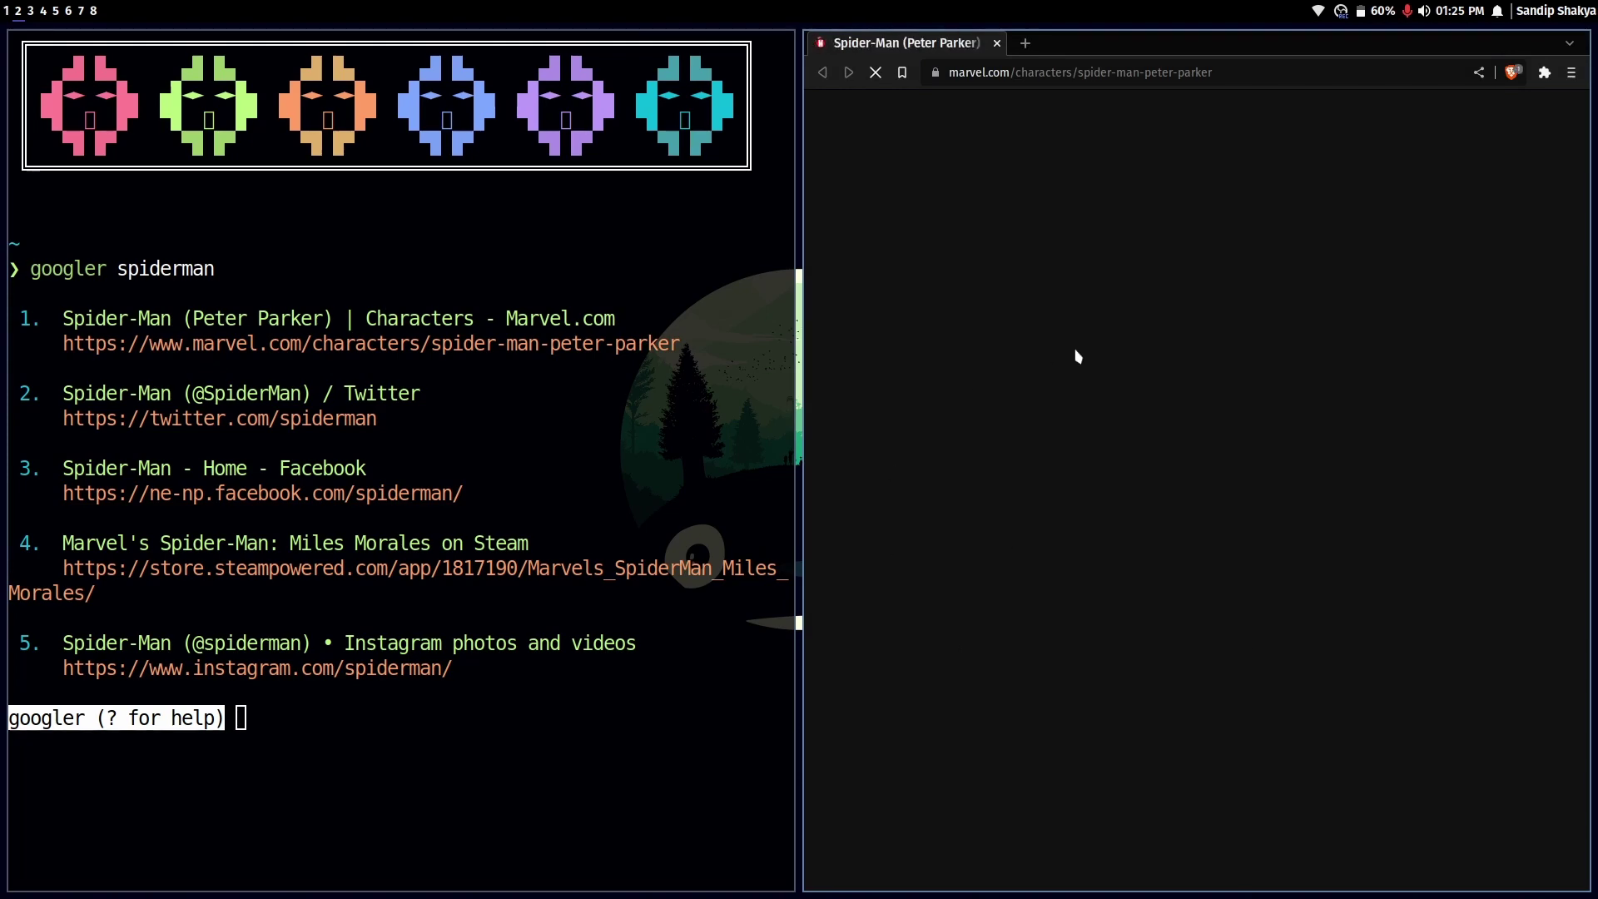
scroll(1188, 573, down, 5)
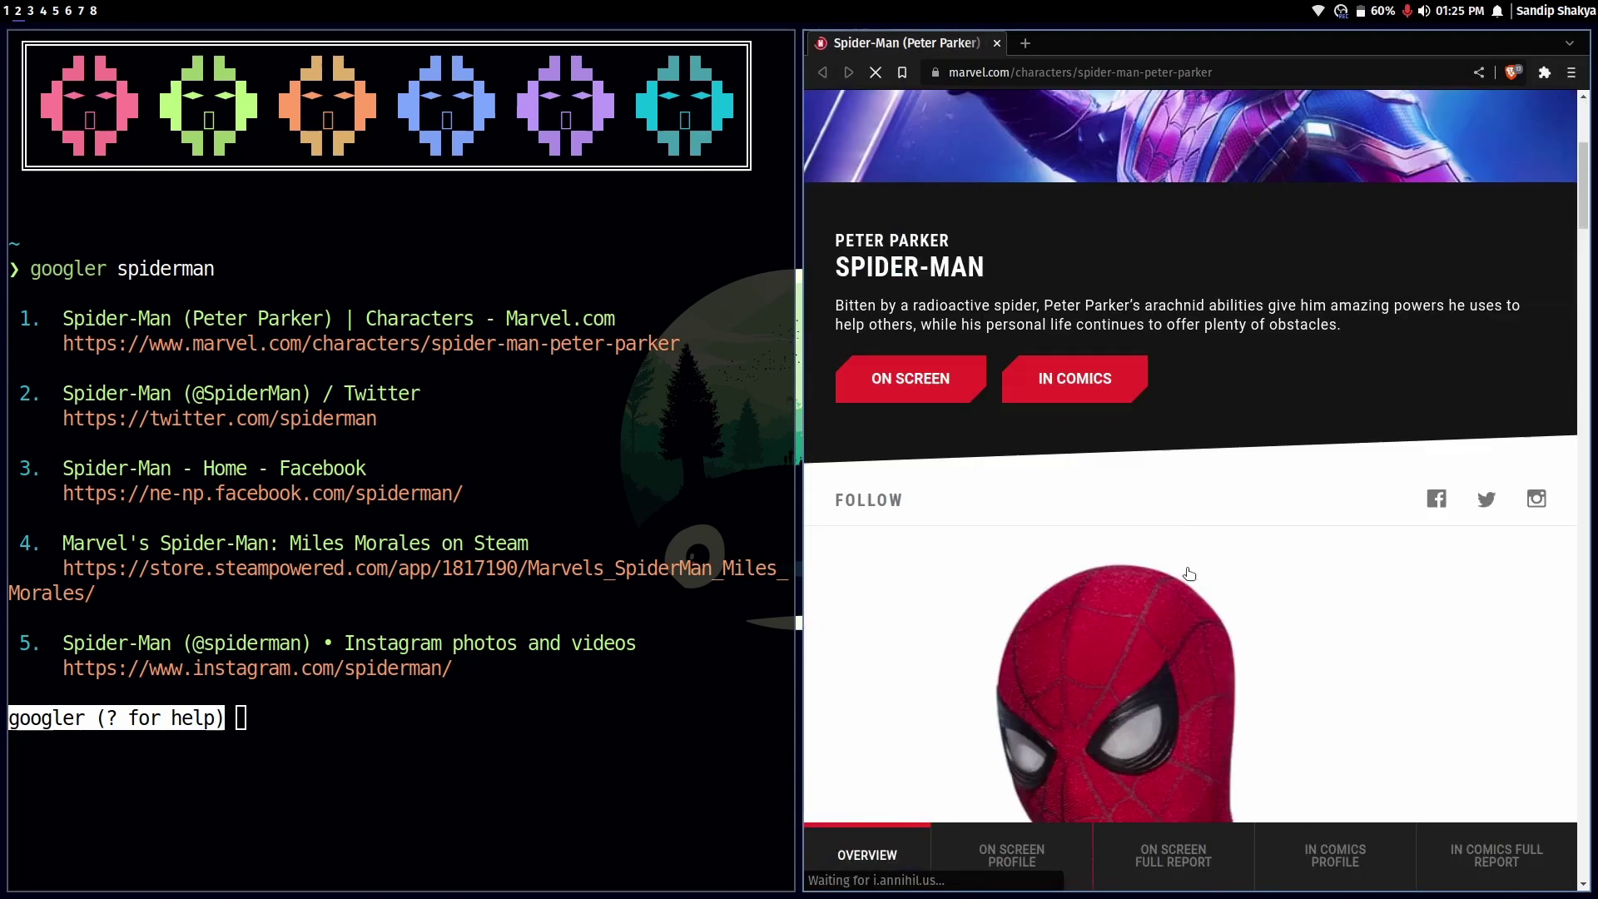
scroll(1189, 574, down, 5)
scroll(1189, 573, down, 5)
scroll(1188, 573, down, 5)
scroll(1188, 573, down, 5)
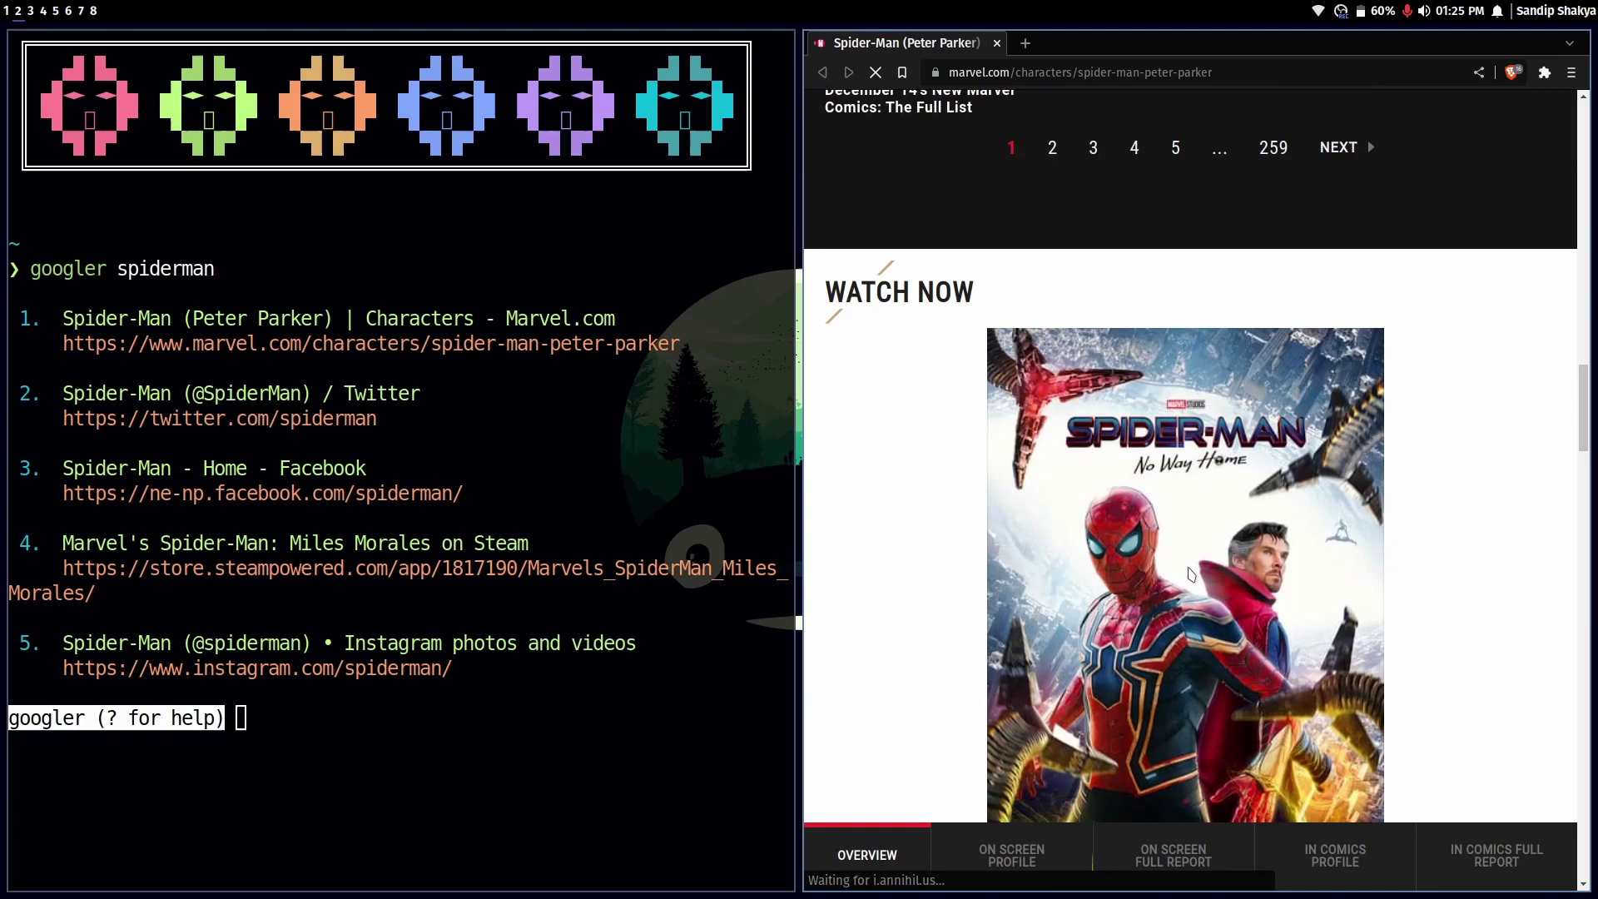
scroll(1189, 573, down, 5)
scroll(1189, 574, down, 3)
scroll(1189, 573, down, 5)
scroll(1188, 573, down, 5)
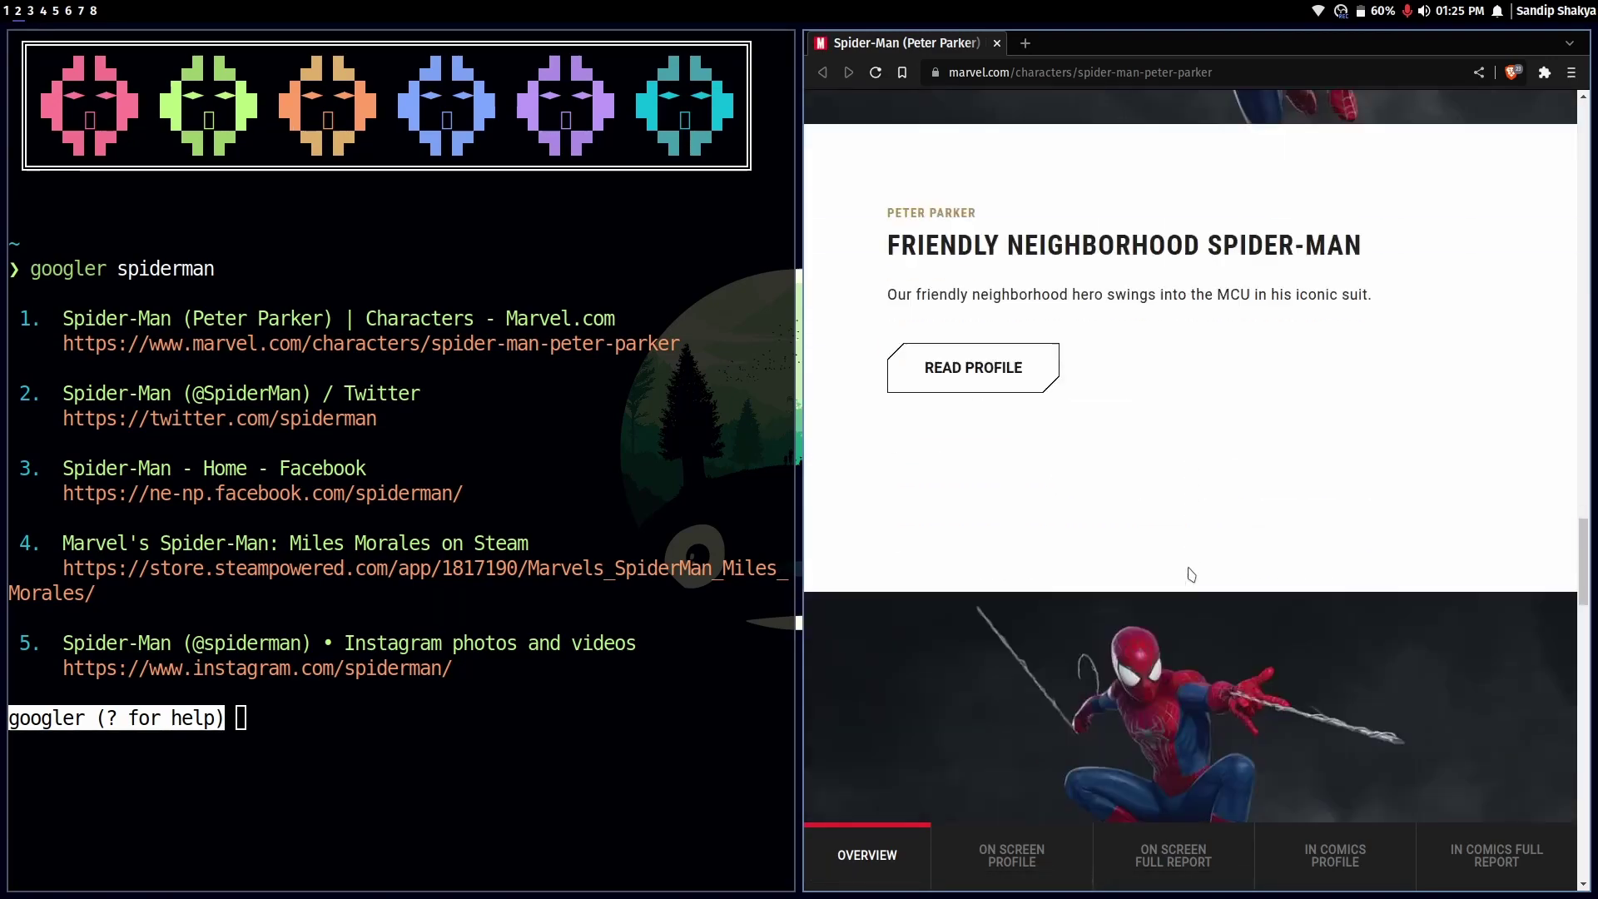
scroll(1188, 574, down, 5)
scroll(1189, 573, down, 5)
scroll(1189, 574, down, 3)
scroll(1188, 572, up, 4)
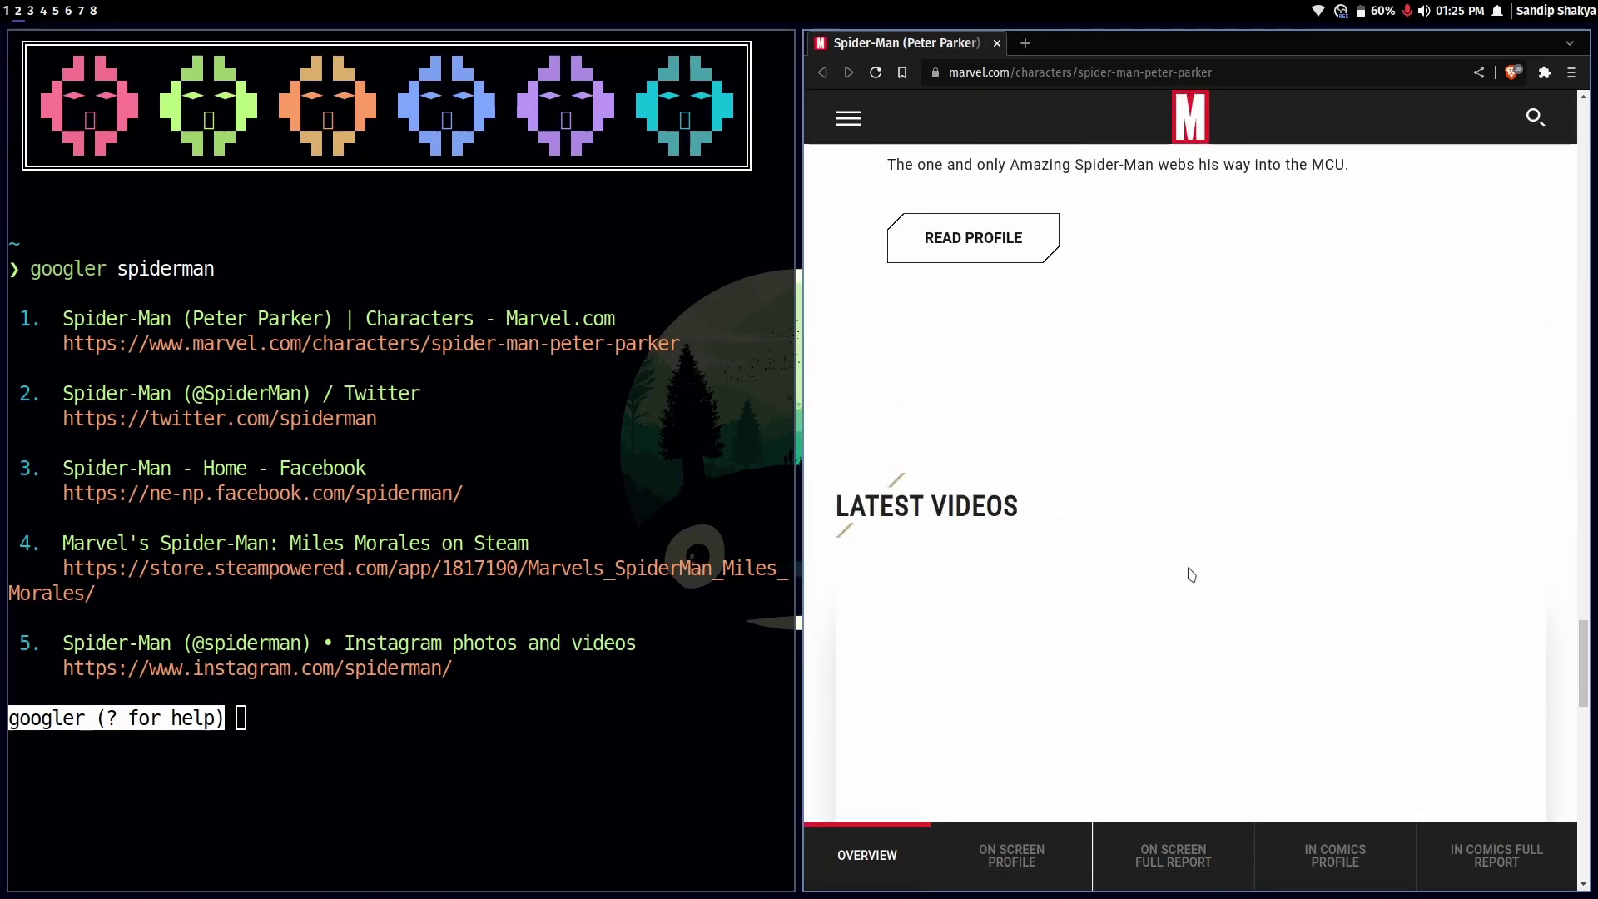
scroll(1189, 574, up, 4)
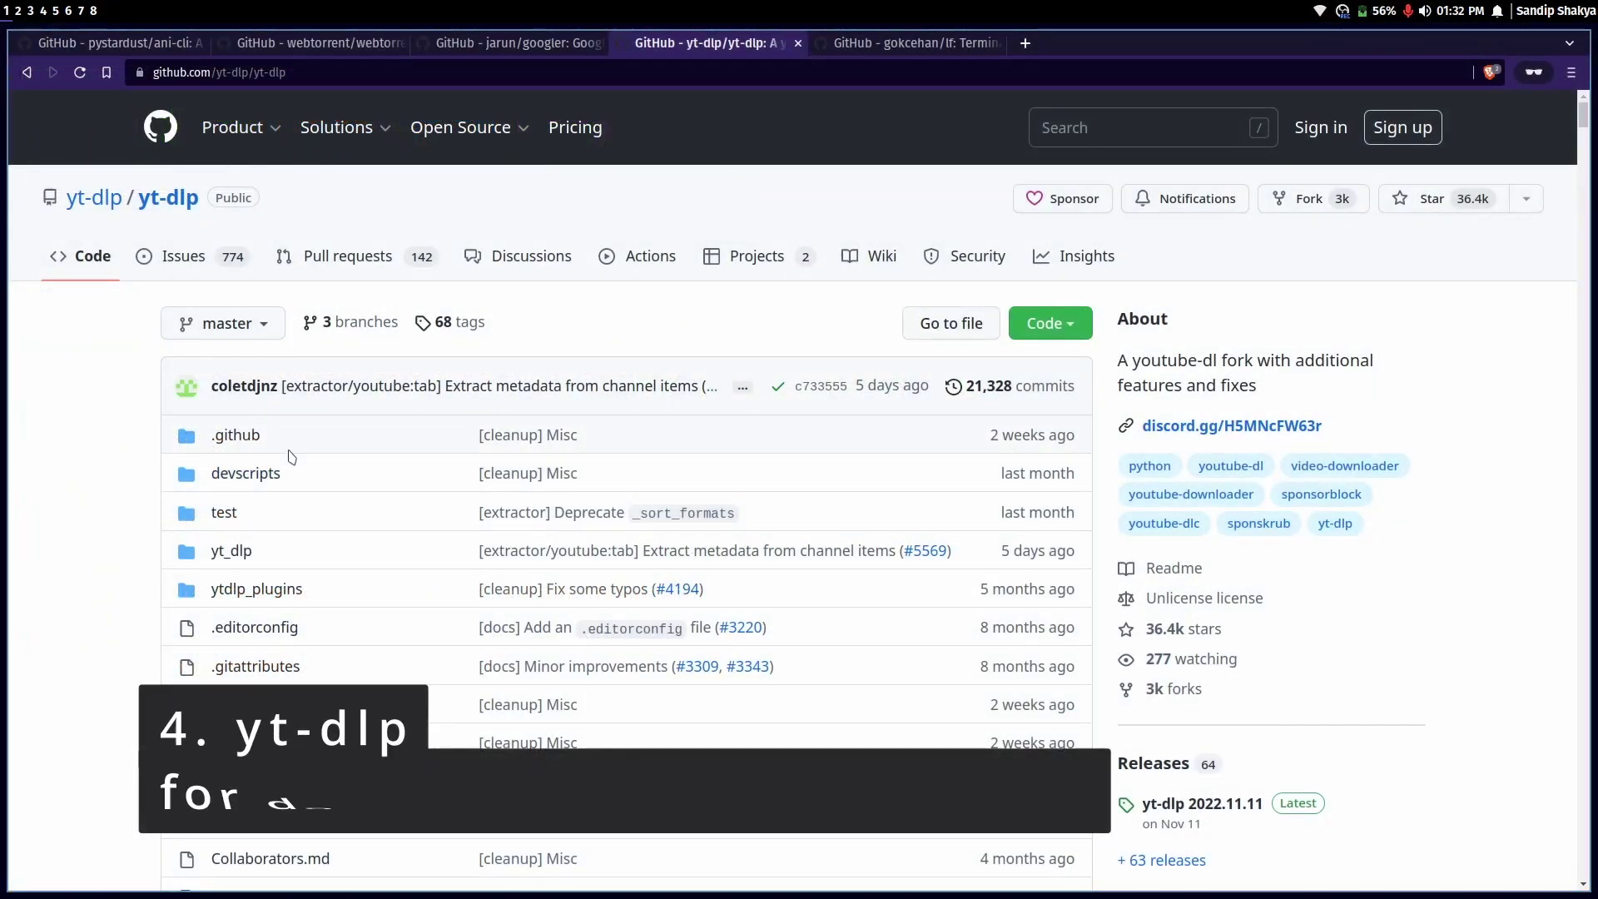
scroll(288, 456, down, 1)
scroll(289, 457, down, 5)
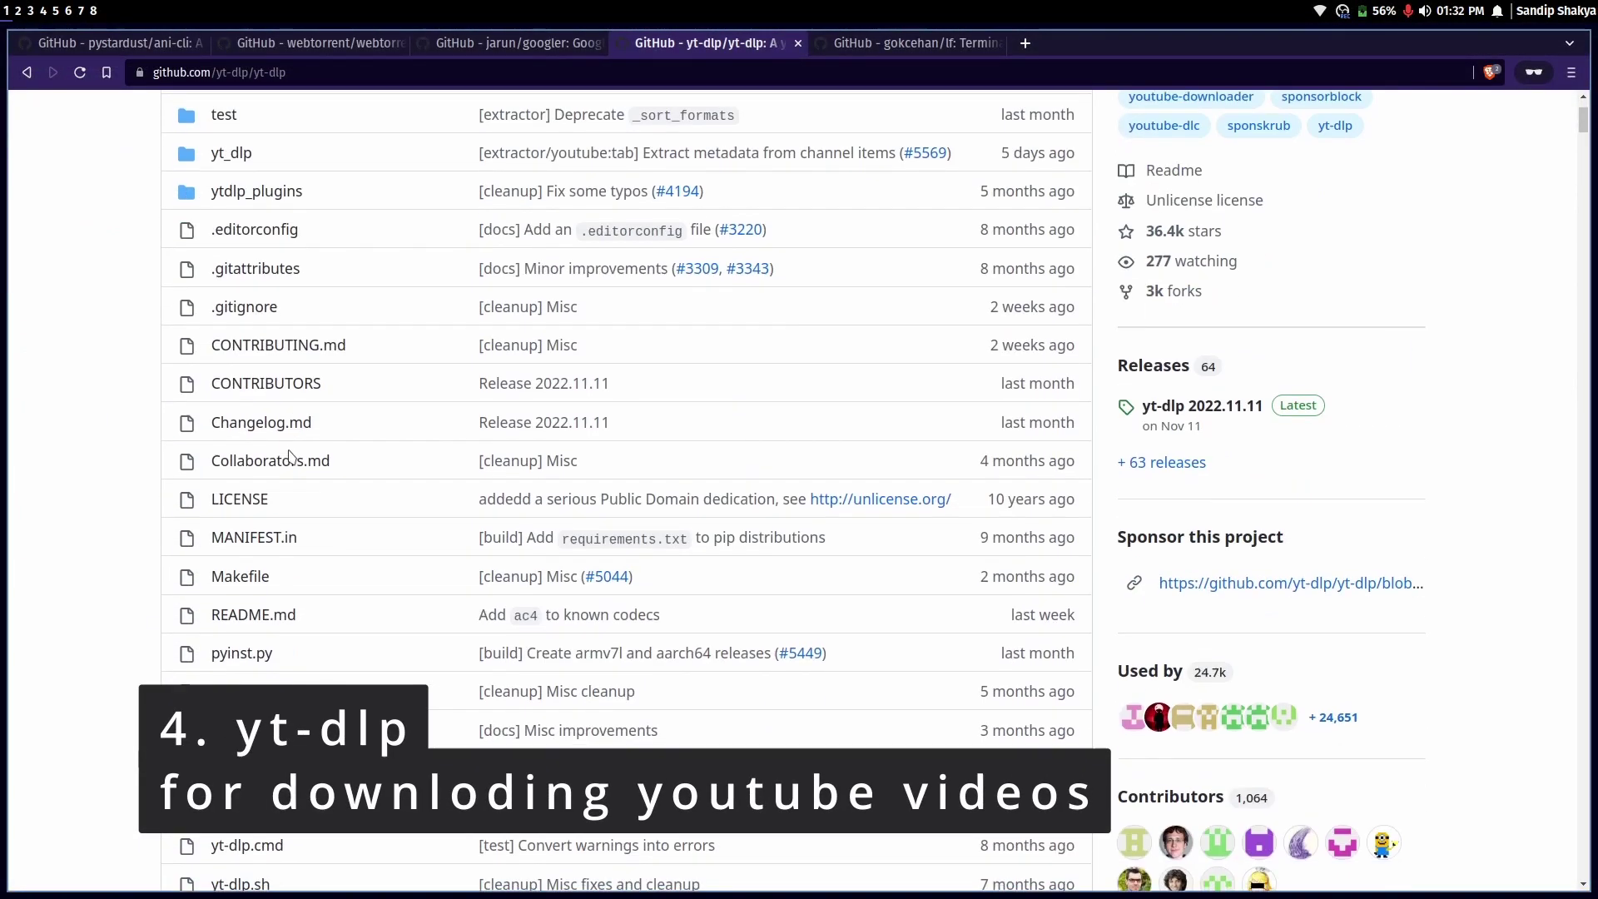
scroll(289, 457, down, 5)
scroll(500, 475, down, 5)
scroll(774, 506, down, 3)
scroll(774, 505, down, 5)
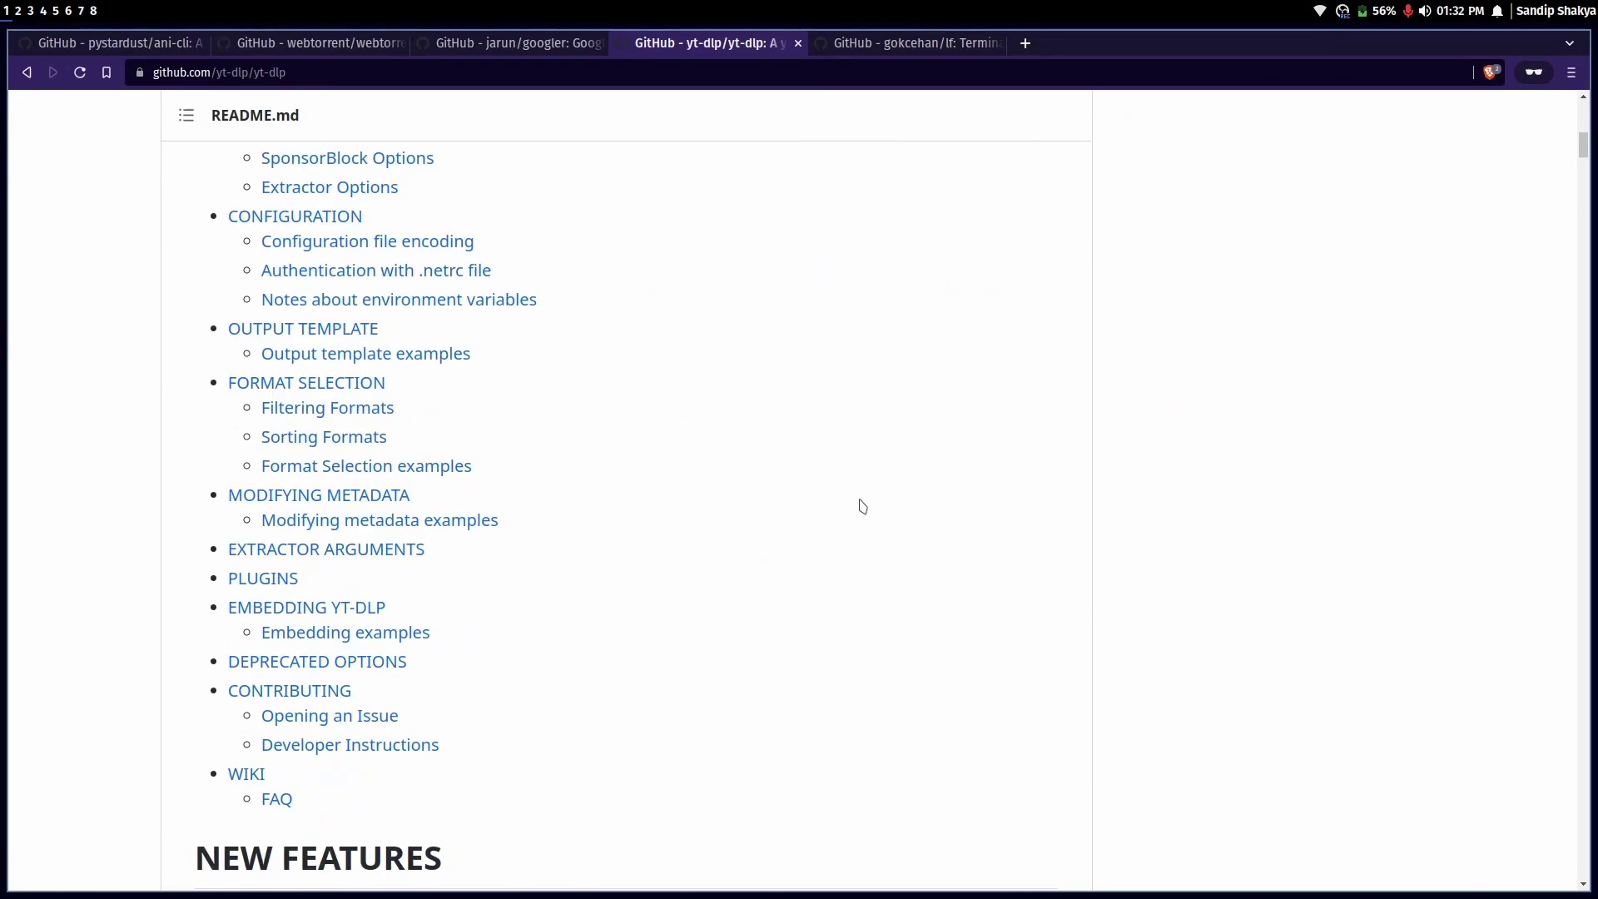
scroll(912, 680, down, 3)
scroll(912, 681, down, 4)
scroll(909, 680, down, 5)
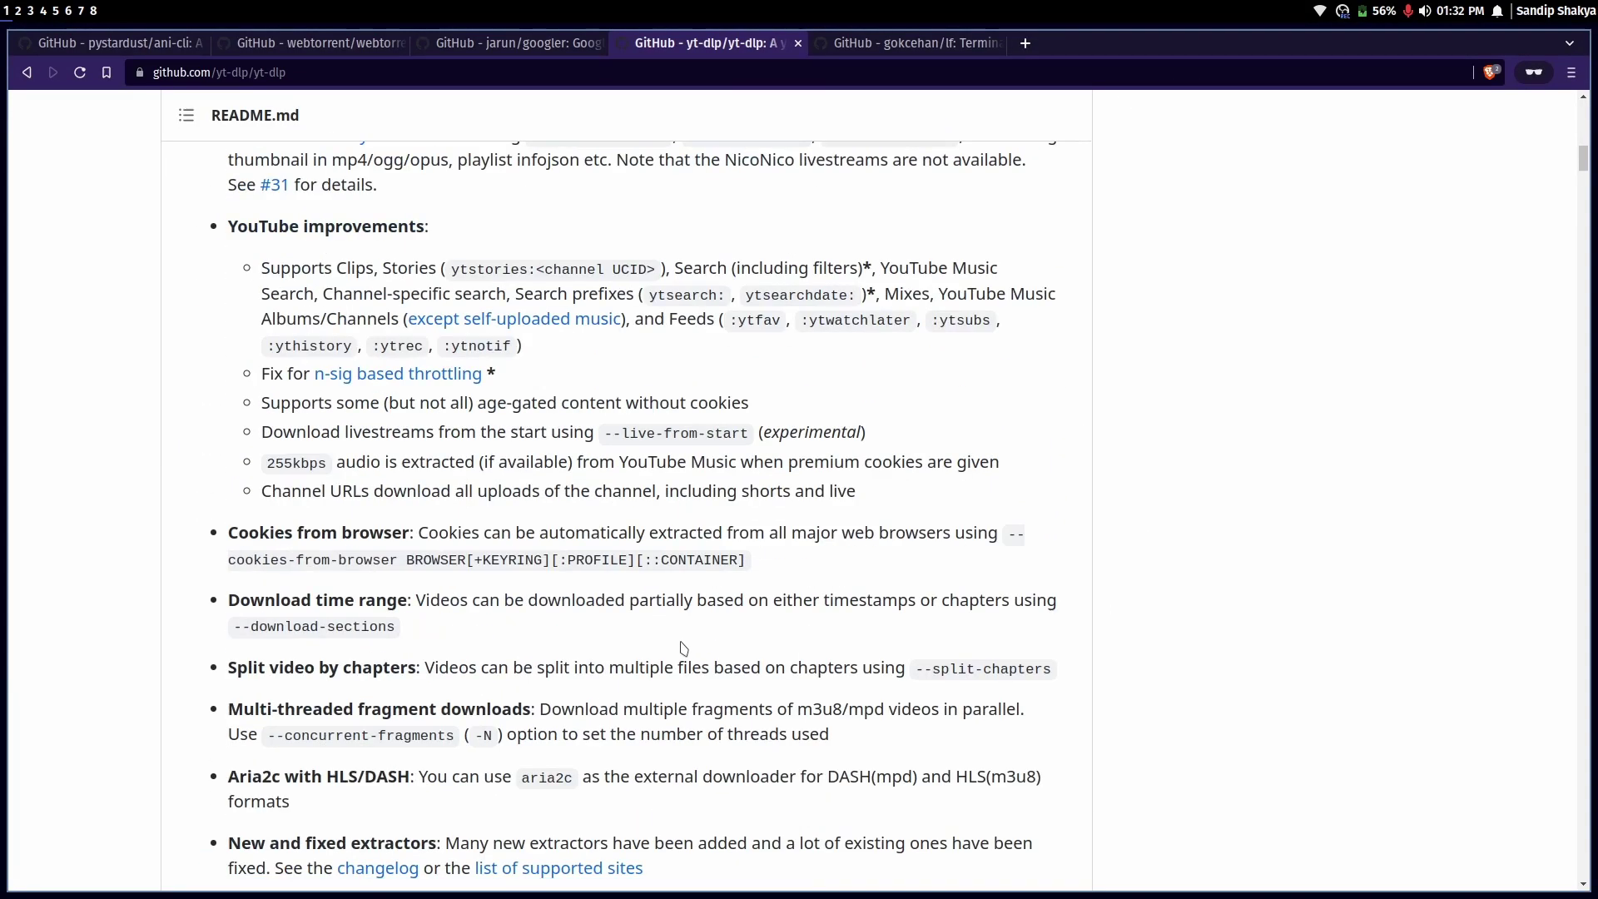
scroll(909, 680, down, 4)
scroll(924, 374, down, 4)
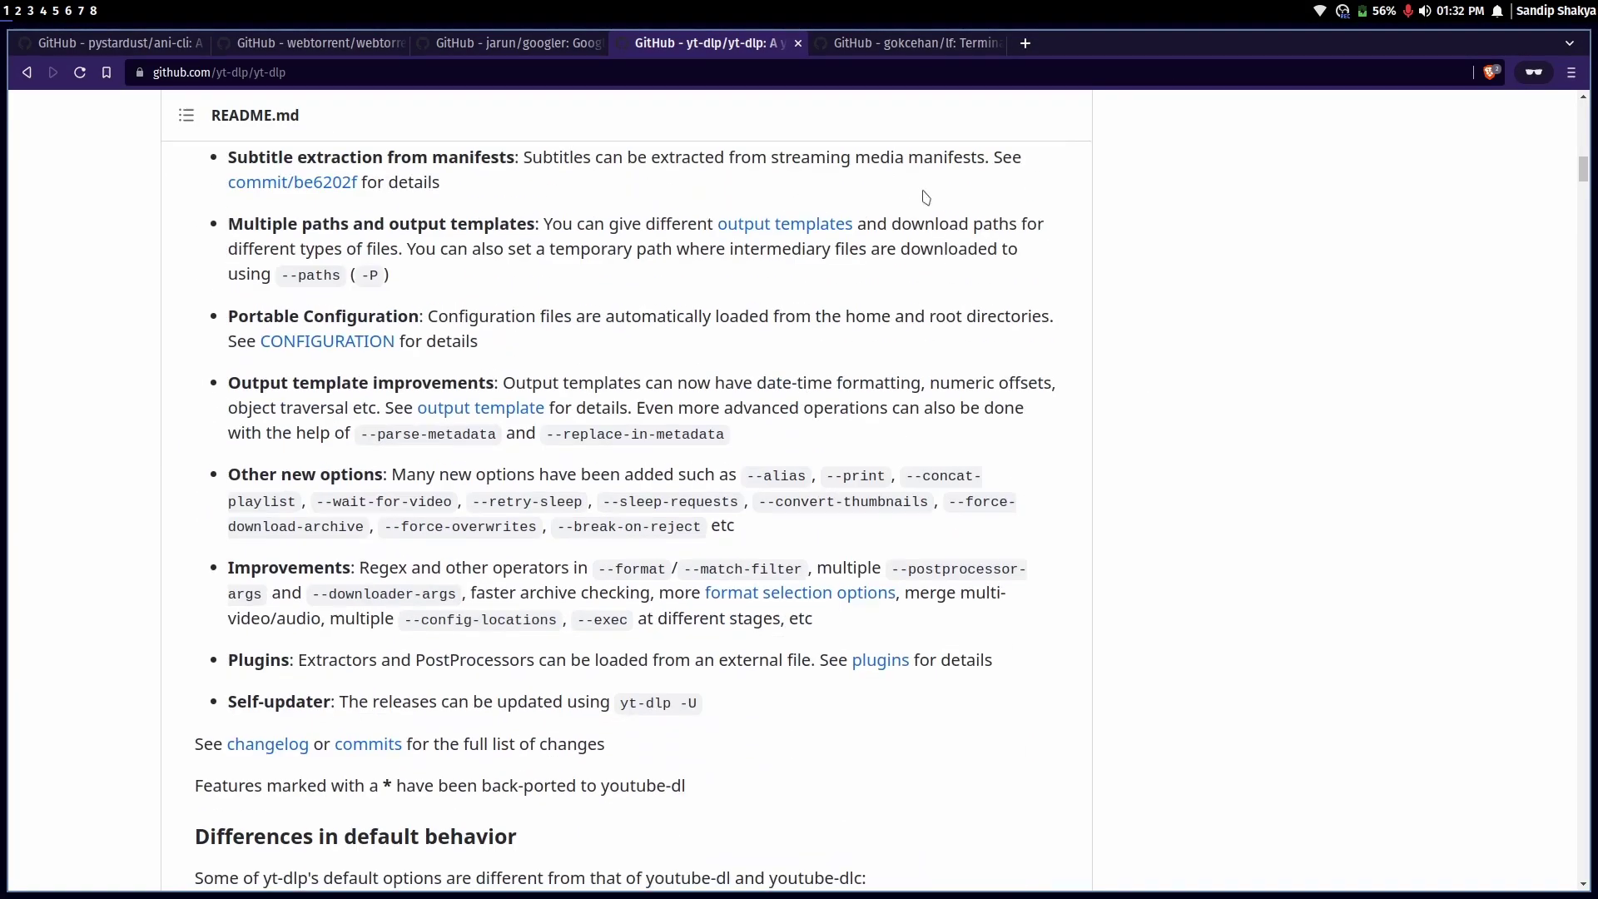
Step: Open a new browser tab for youtube.com next to the yt-dlp tab
click(1025, 43)
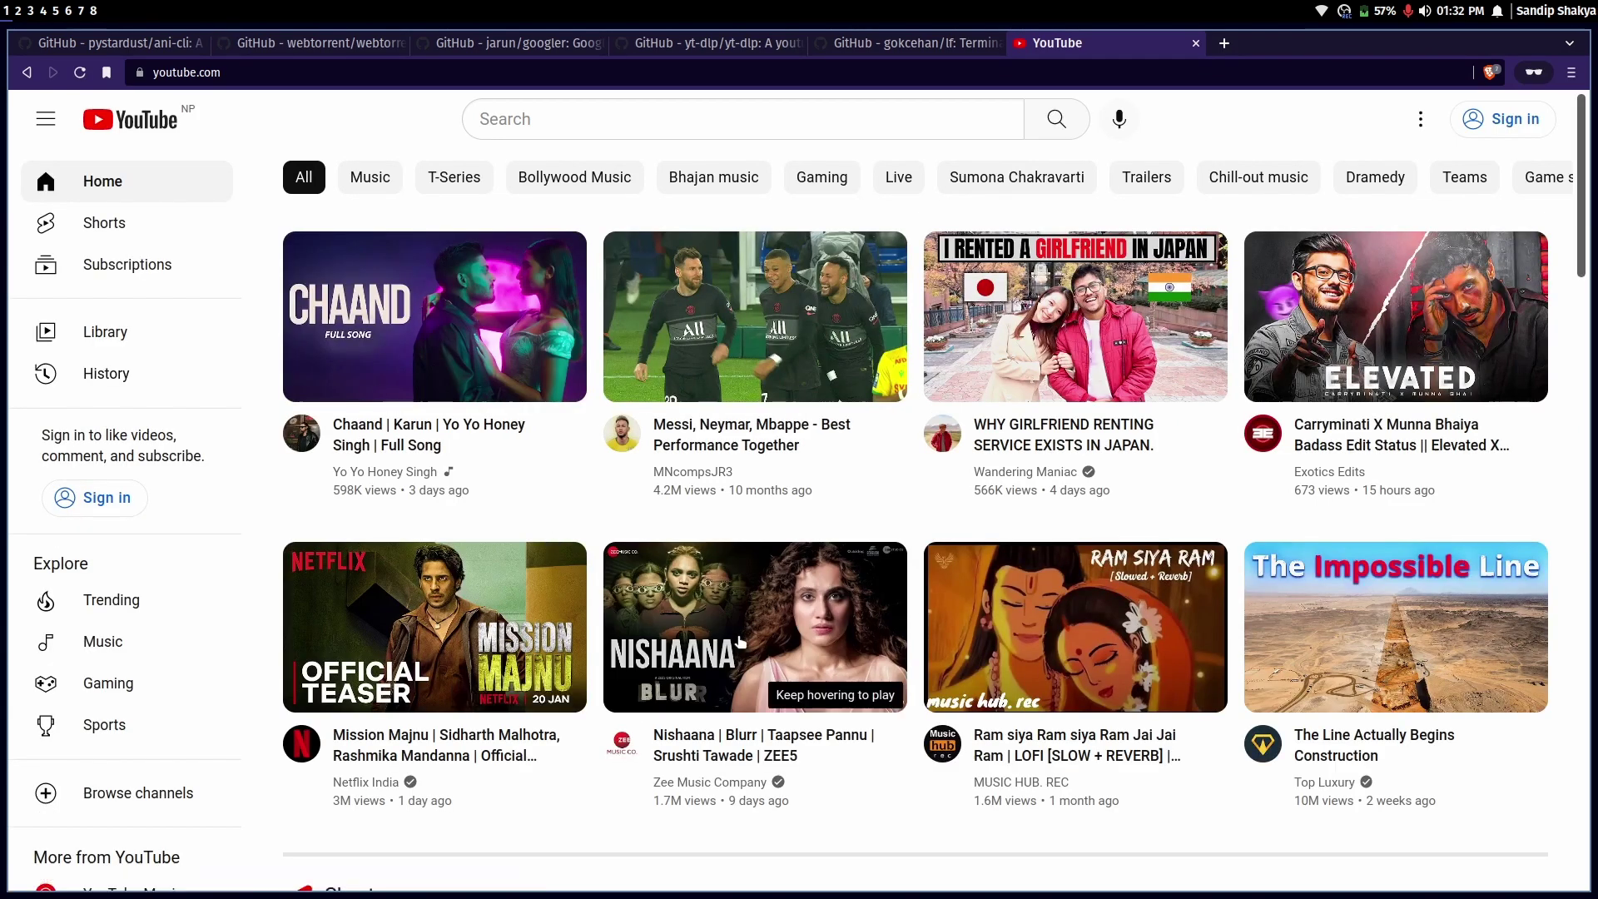
mouse_move(755, 316)
text(youtube.com)
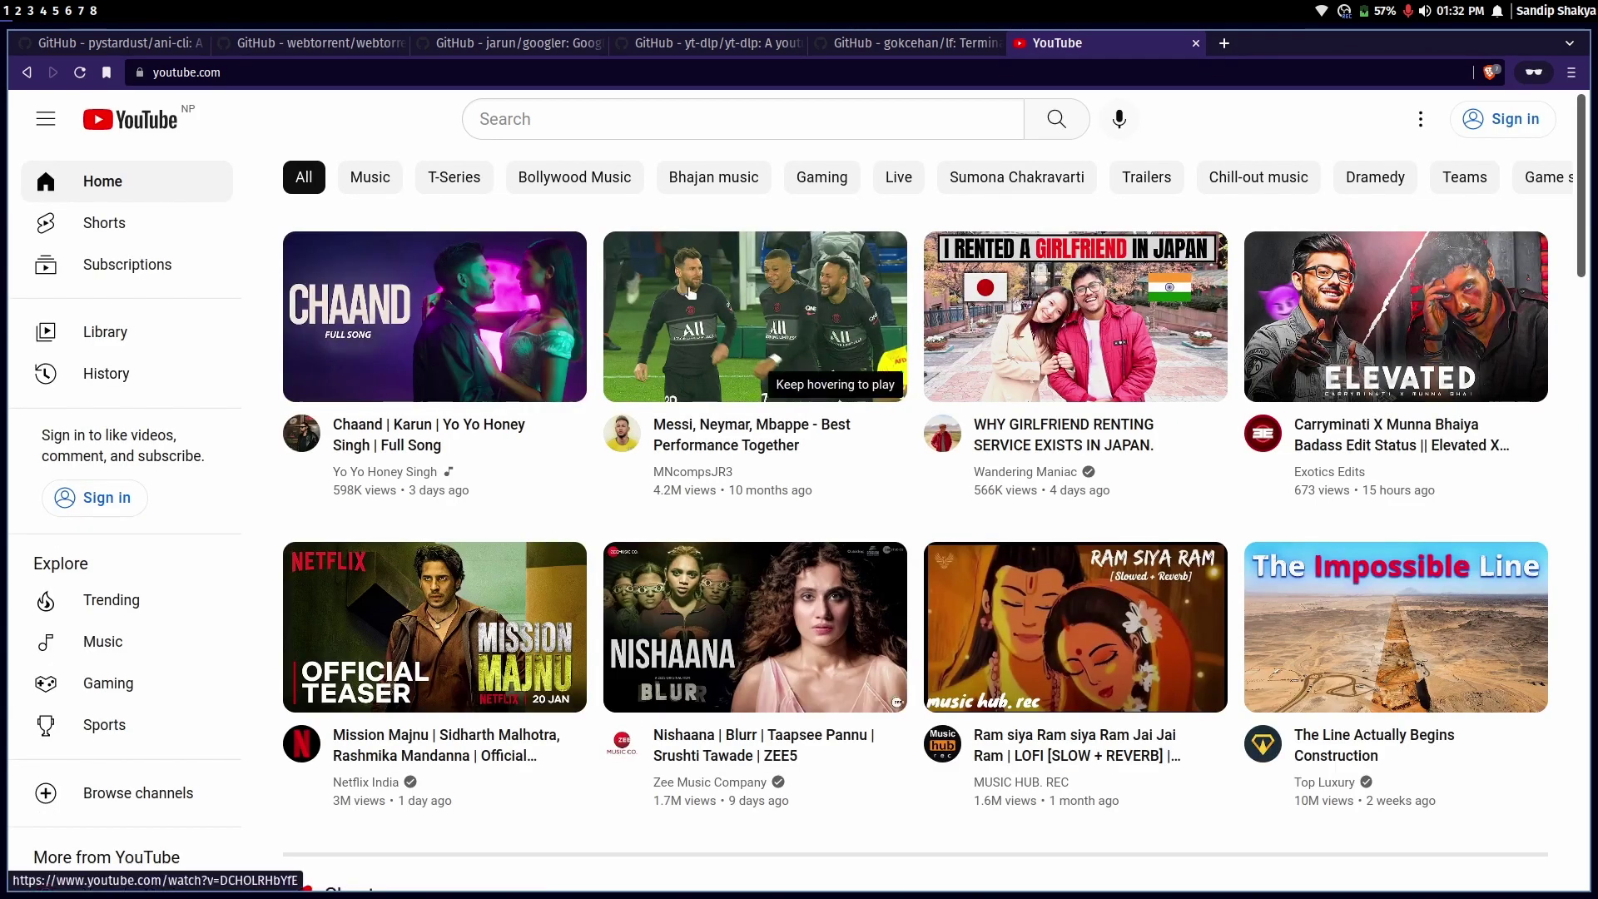
Step: Open and pause the Messi, Neymar, Mbappe video, copy its address, and switch to the terminal
click(690, 300)
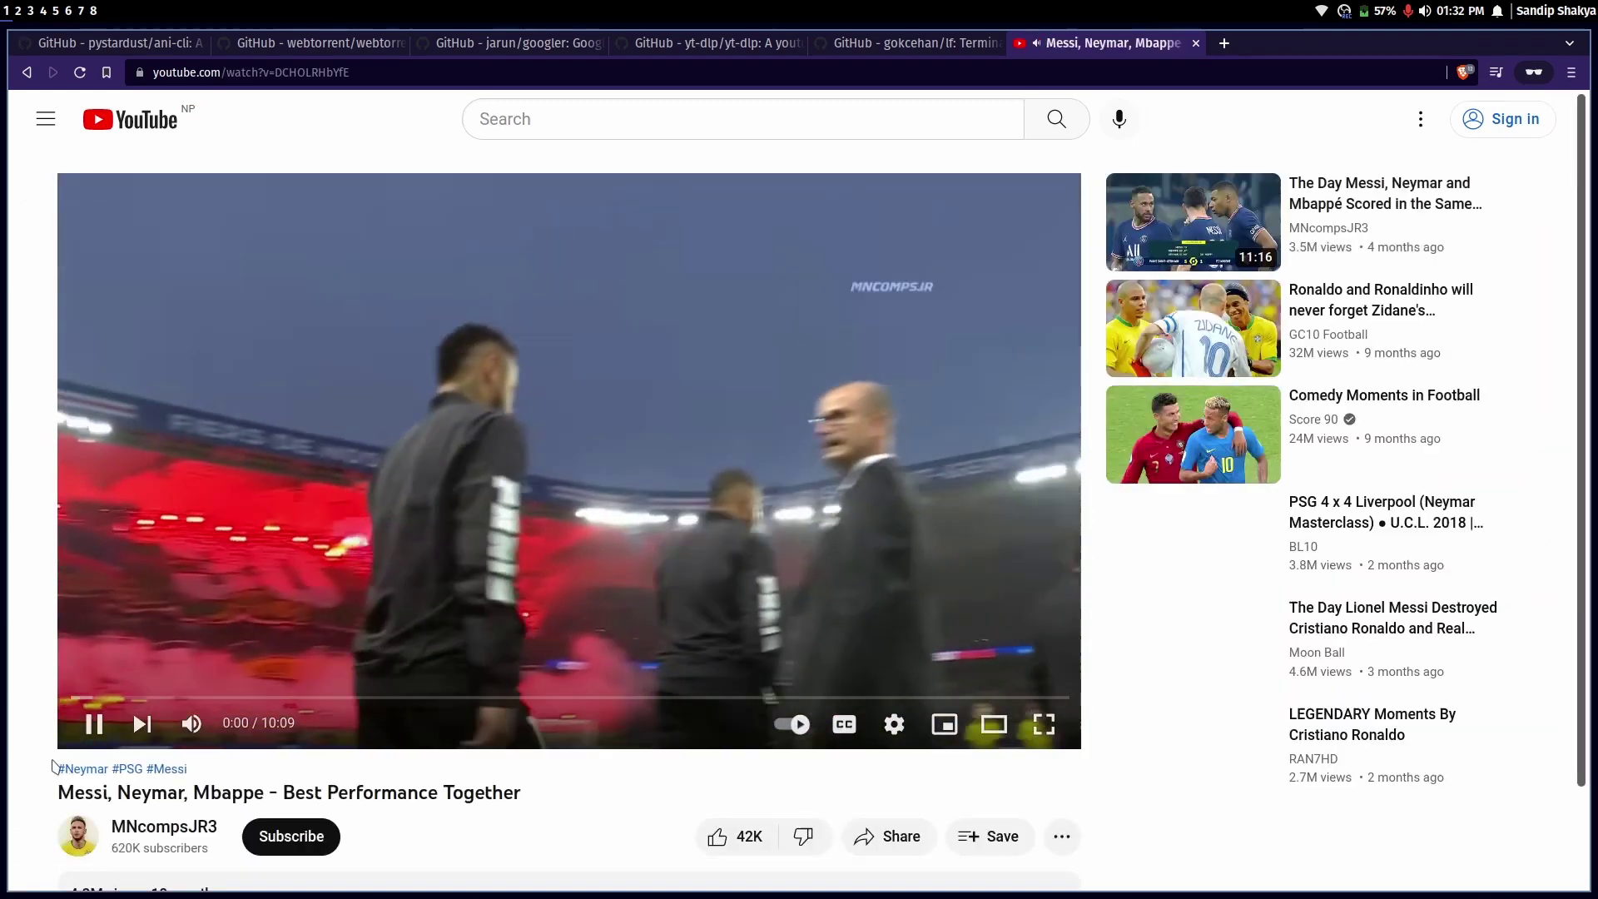
click(94, 725)
click(250, 72)
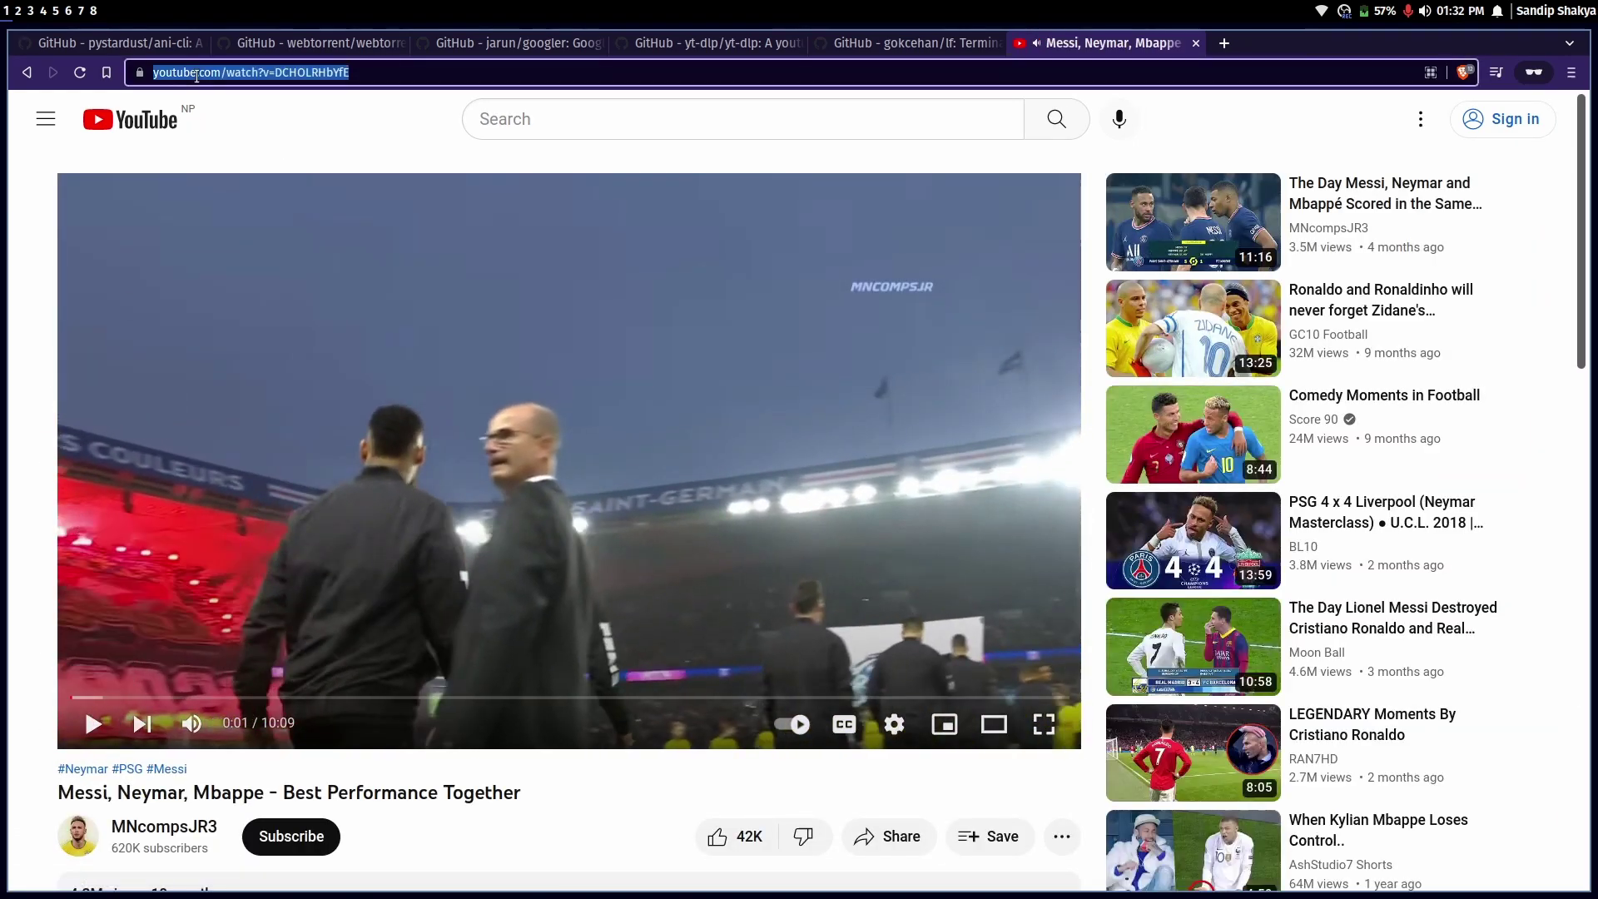
right_click(250, 72)
click(276, 156)
key(super+1)
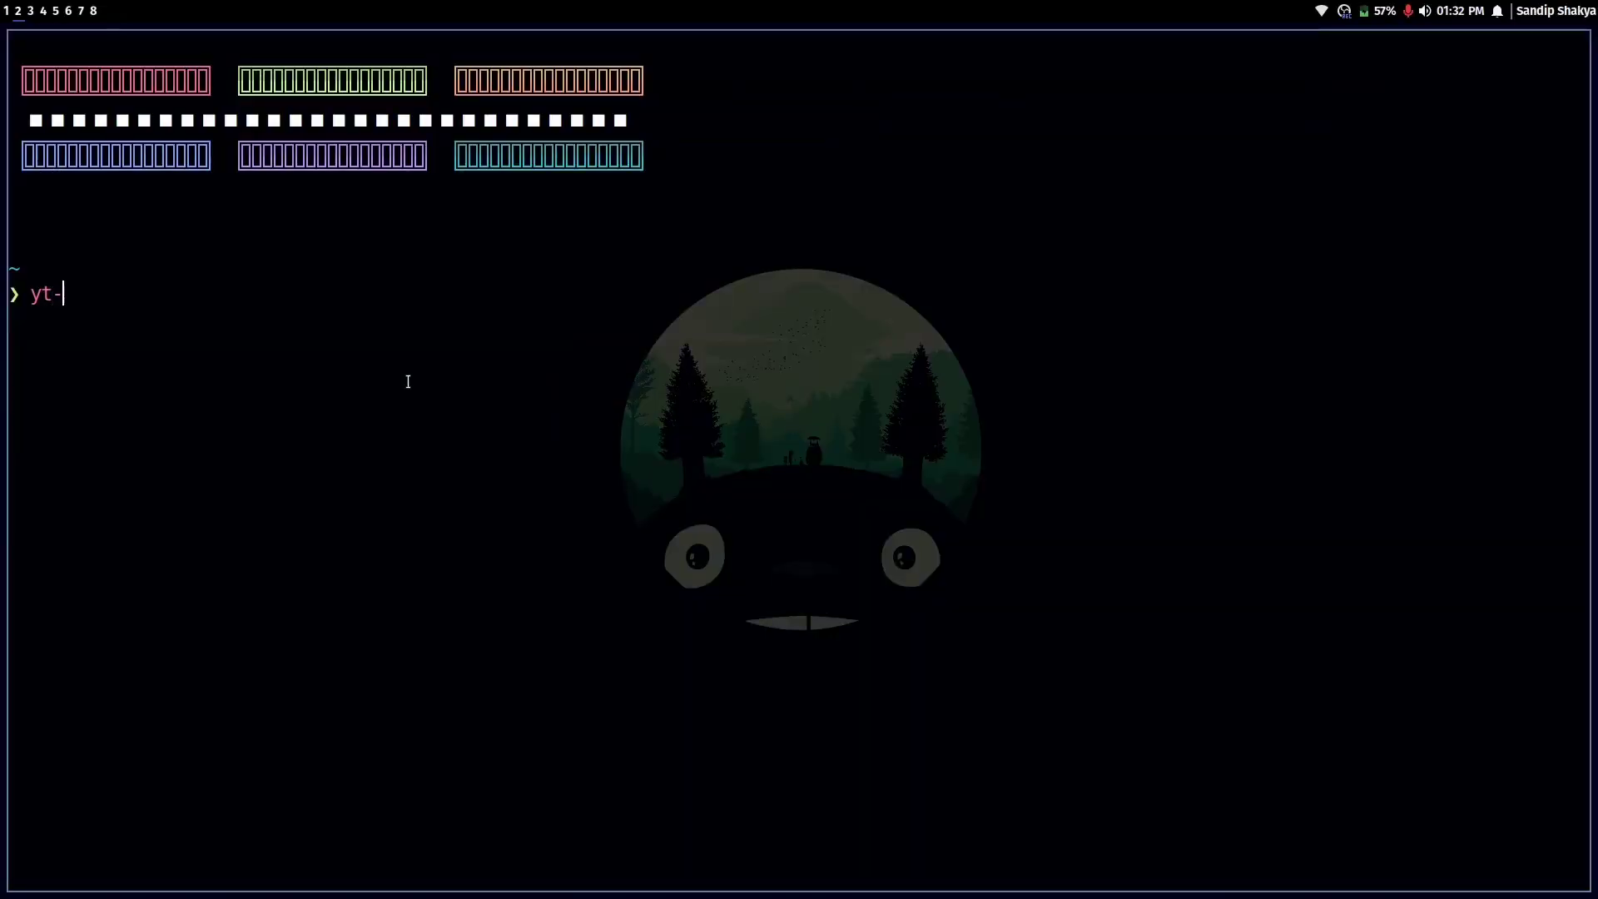
text(dlp -F)
Step: Run yt-dlp -F on the pasted video URL to list its available formats
key(ctrl+shift+v)
key(Return)
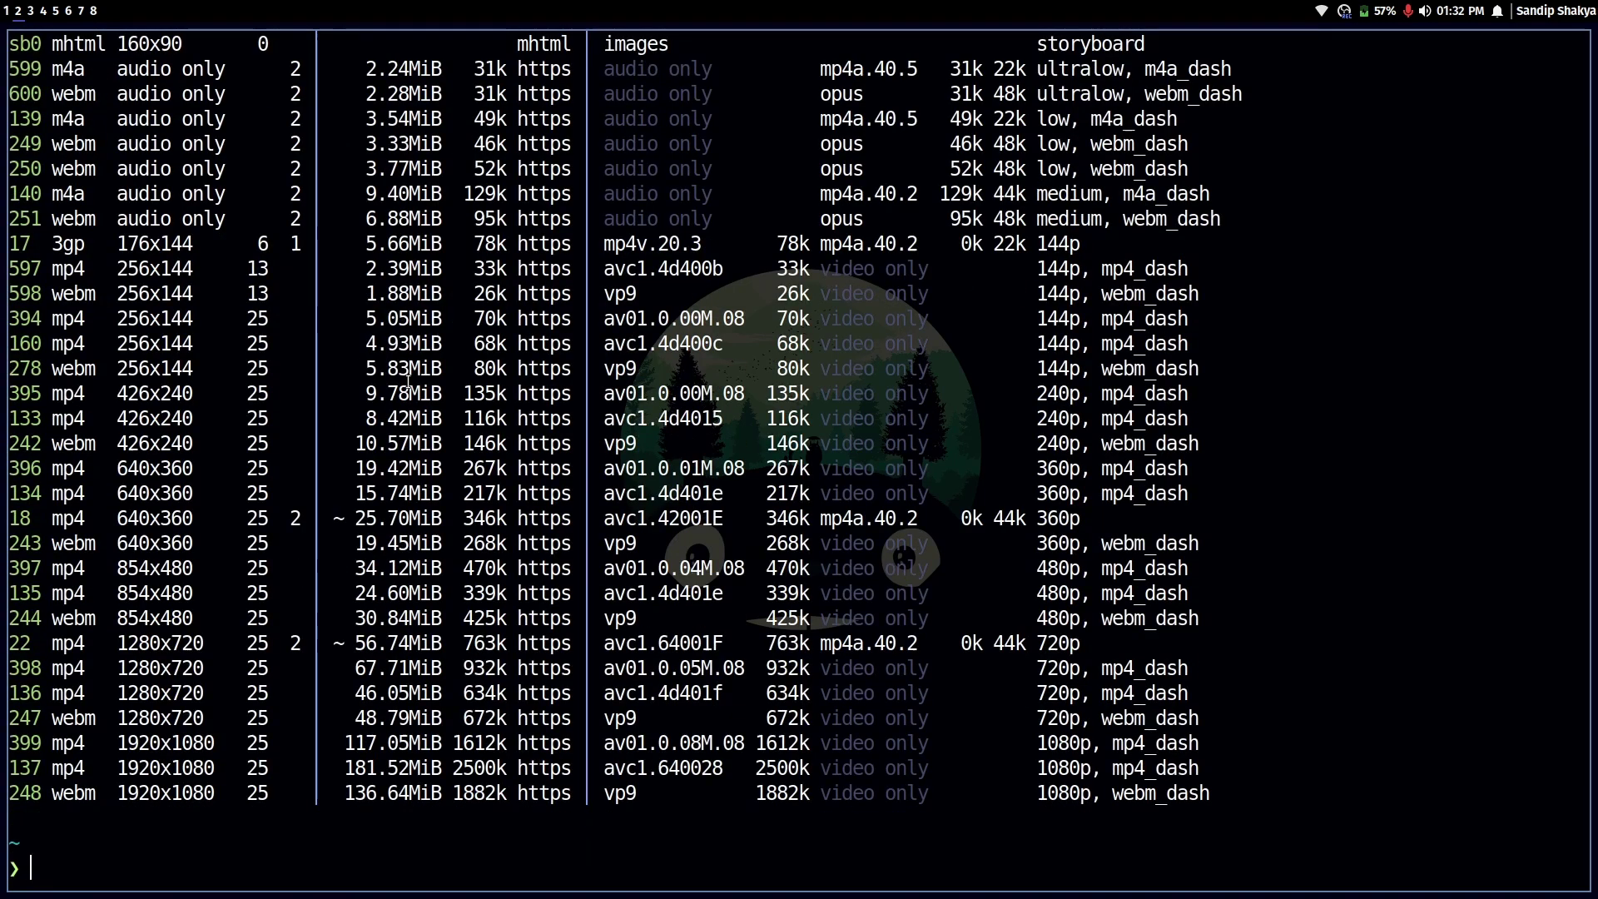
scroll(799, 450, up, 10)
scroll(800, 449, down, 7)
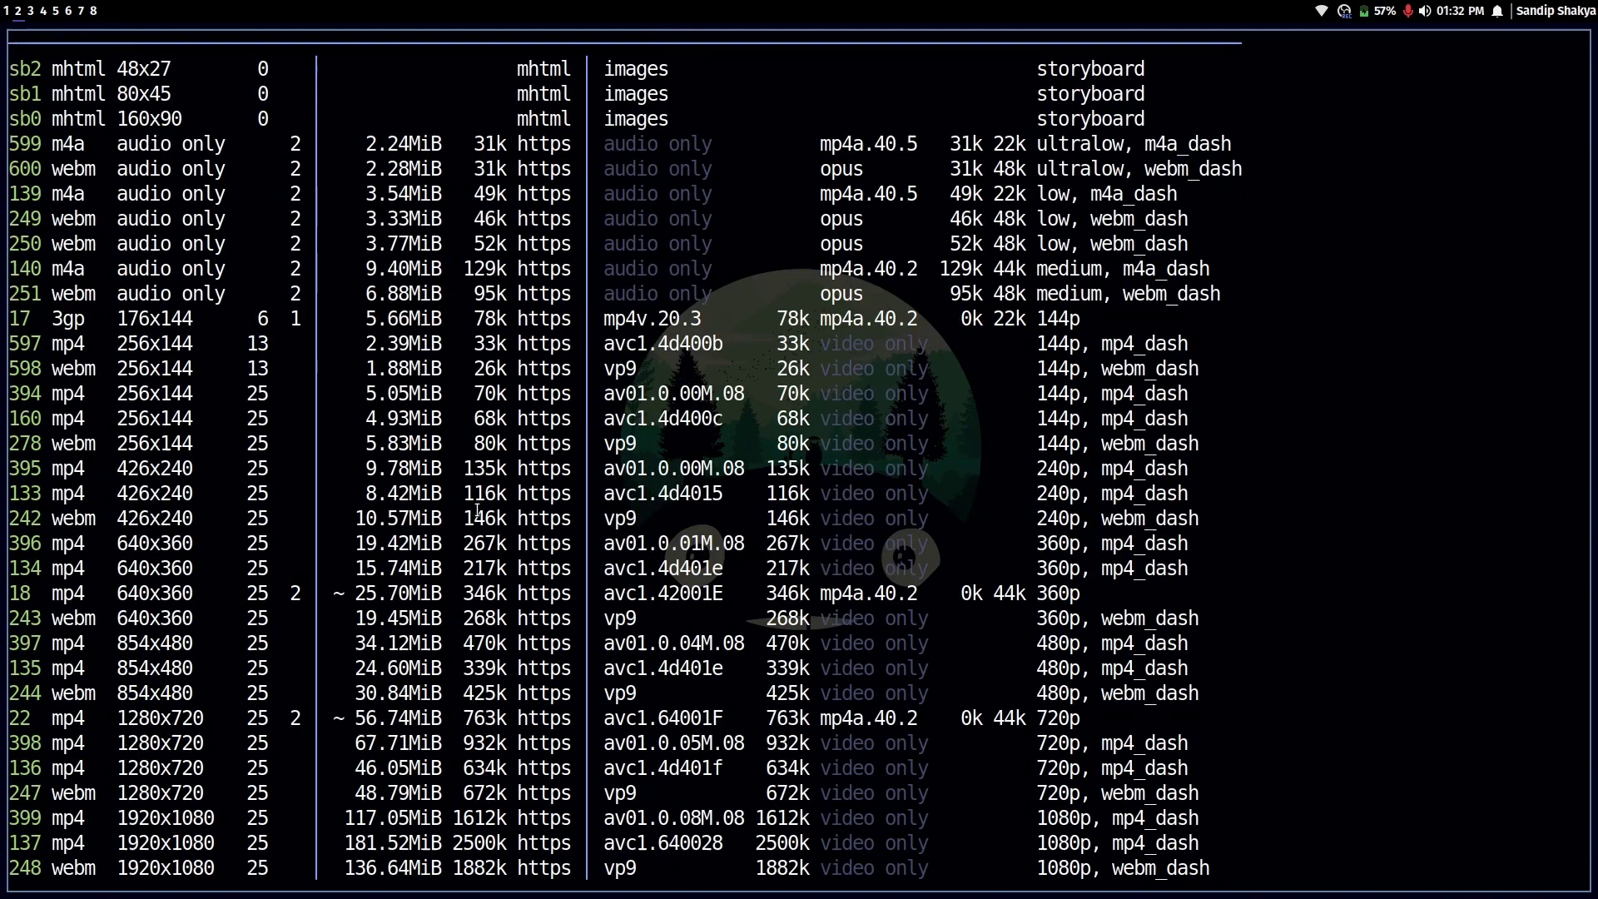
scroll(799, 450, down, 3)
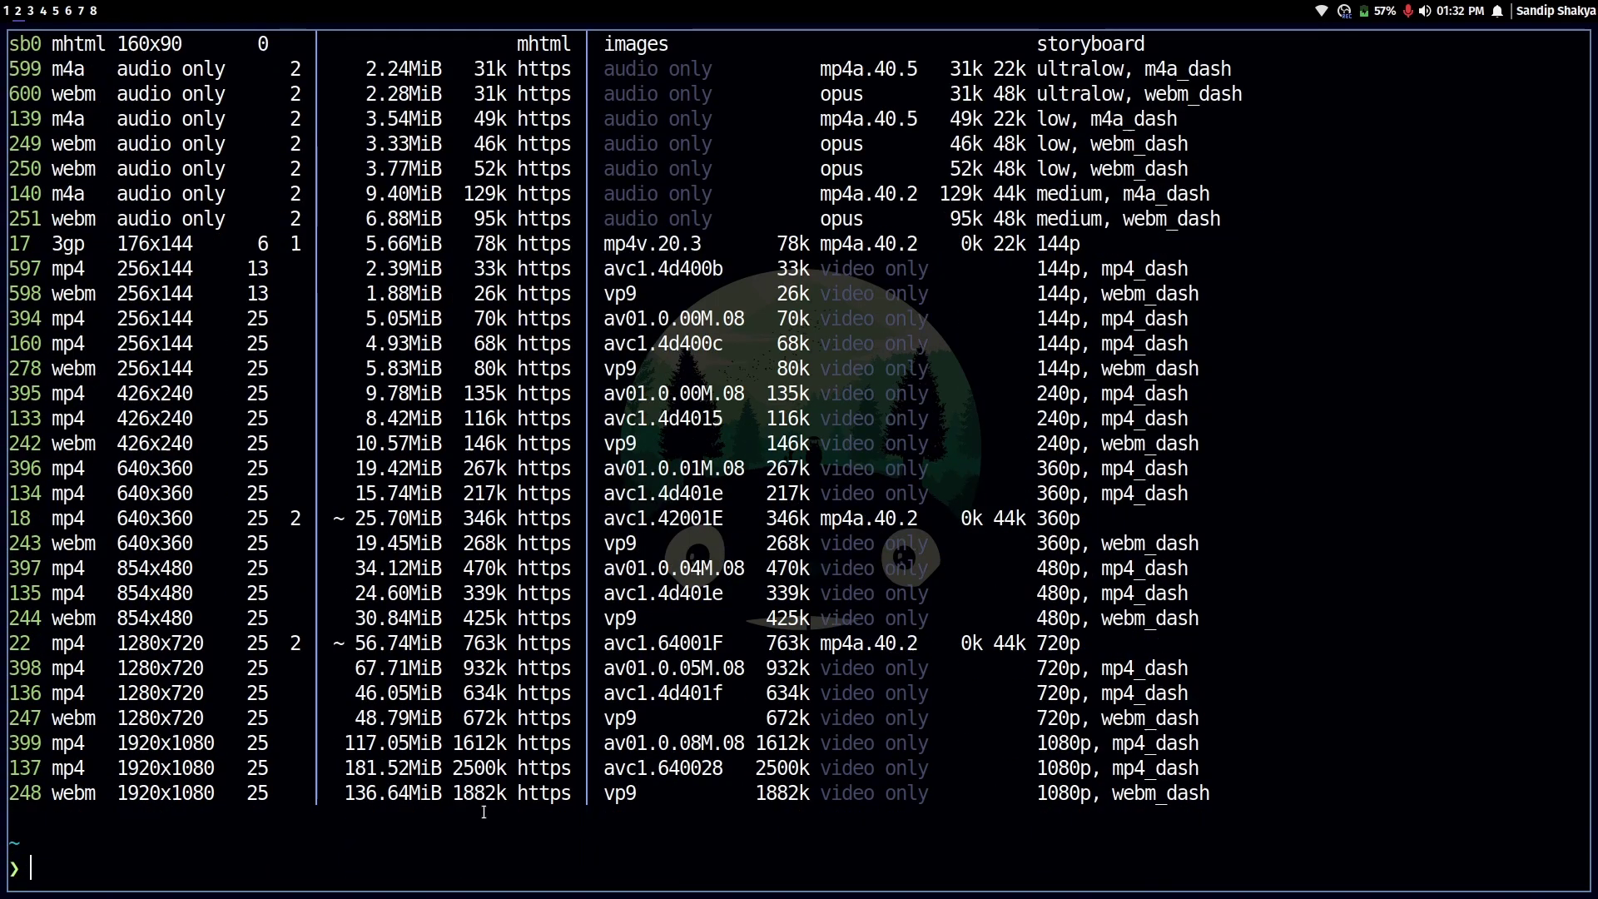
Step: Recall the command and edit the -F flag toward -f for a format download
key(Up)
key(Left)
key(Left)
key(Left)
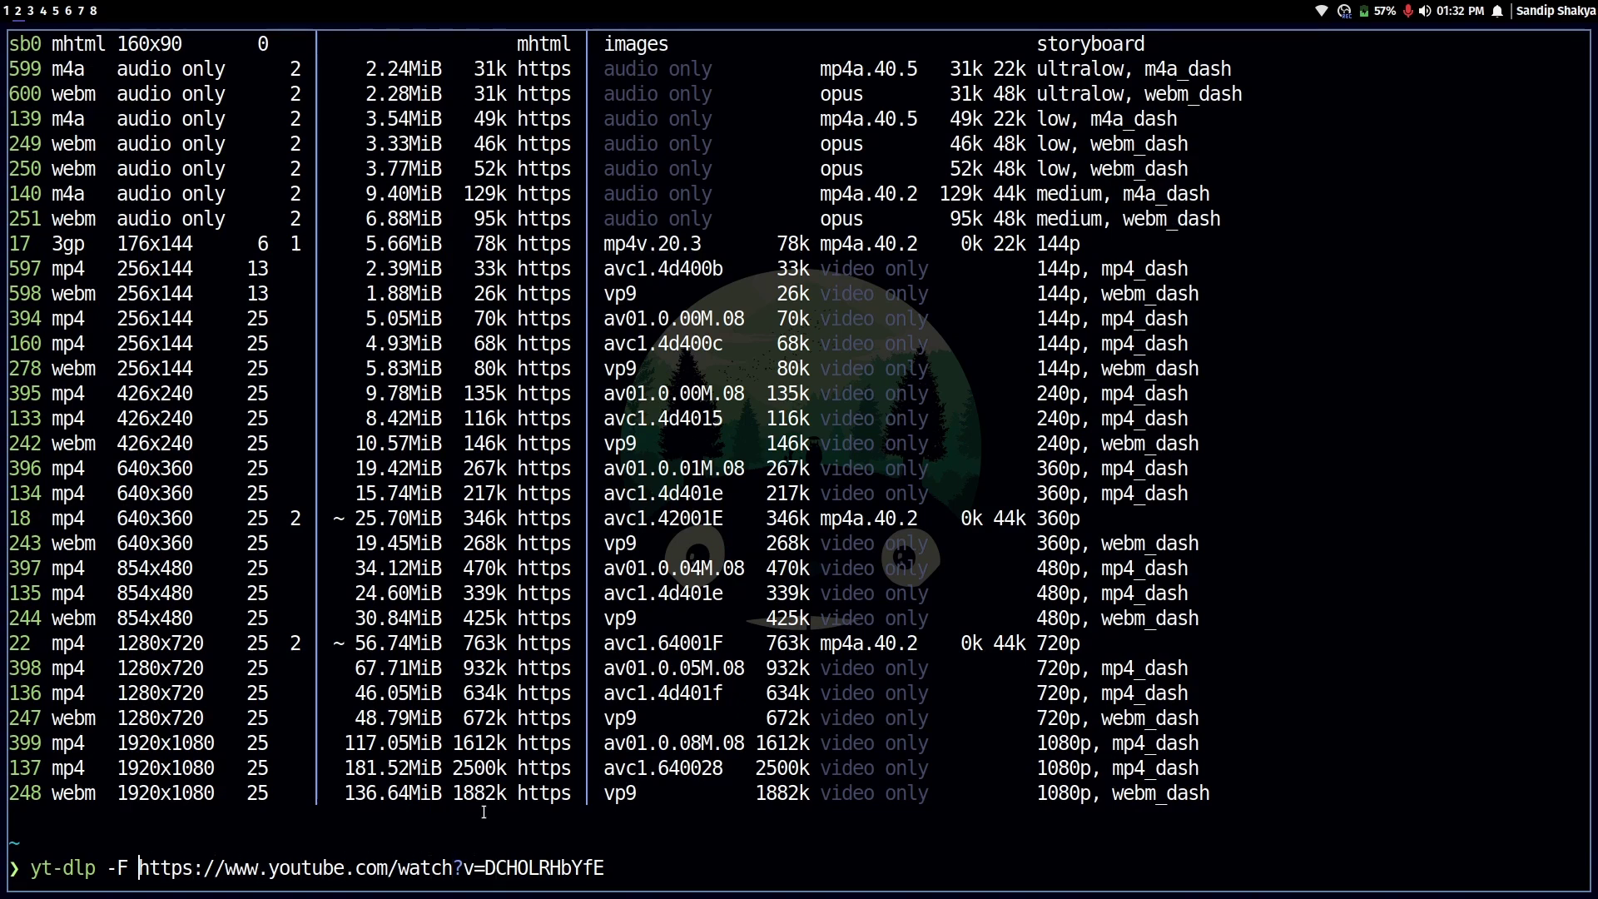
key(BackSpace)
text(f)
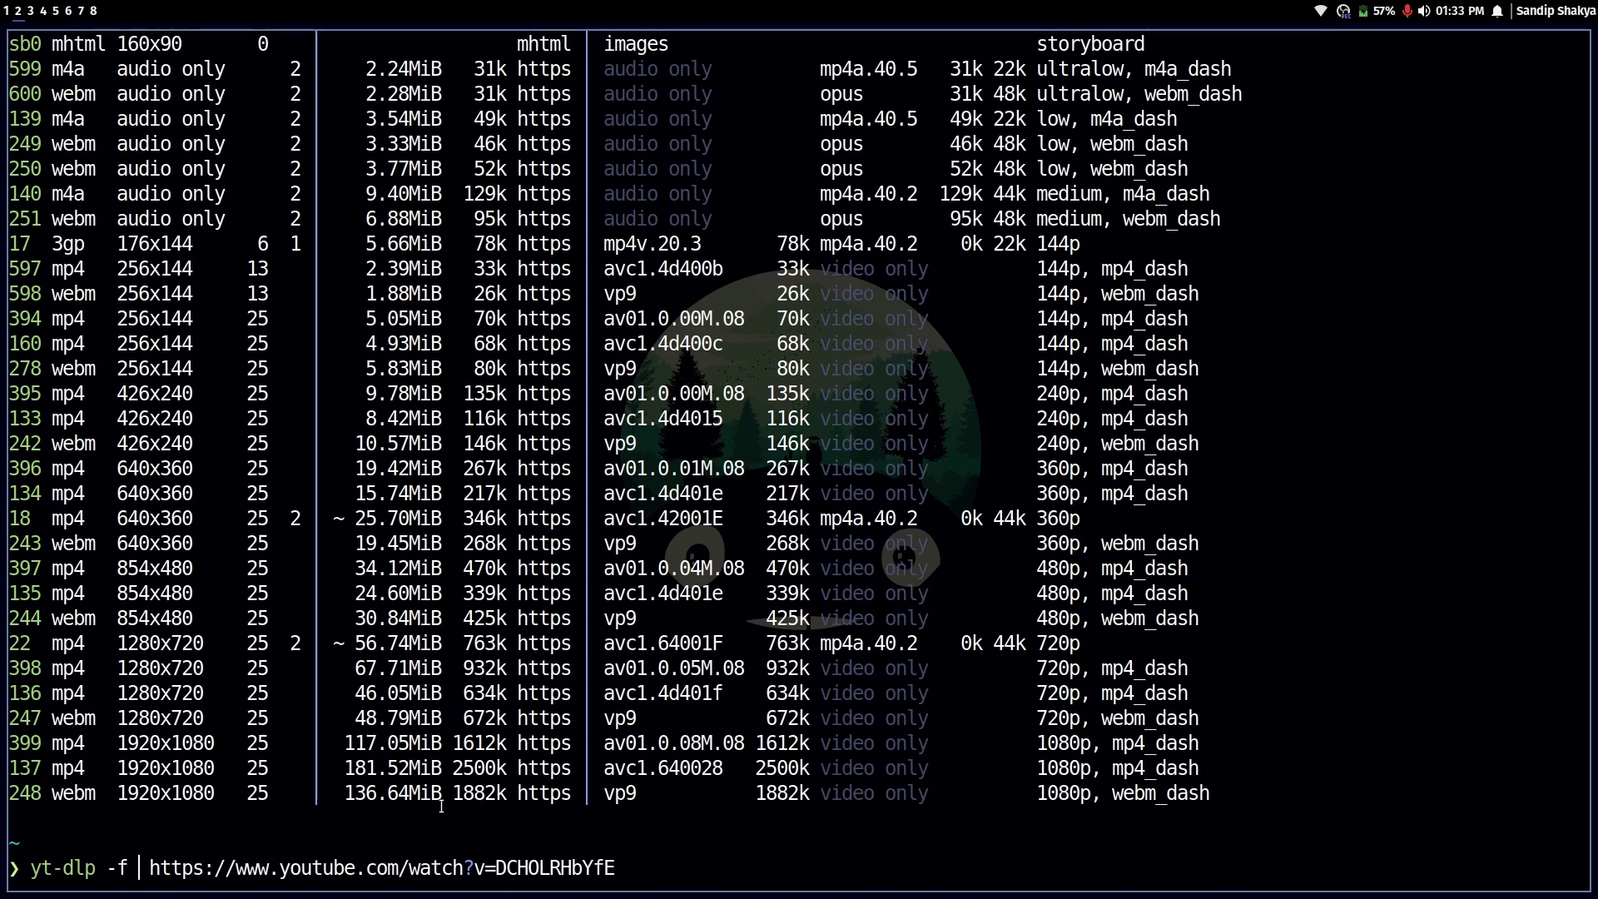
Step: Download formats 136+599 with yt-dlp into the Messi mp4, then switch to the file manager workspace
double_click(153, 682)
click(27, 764)
text(136+)
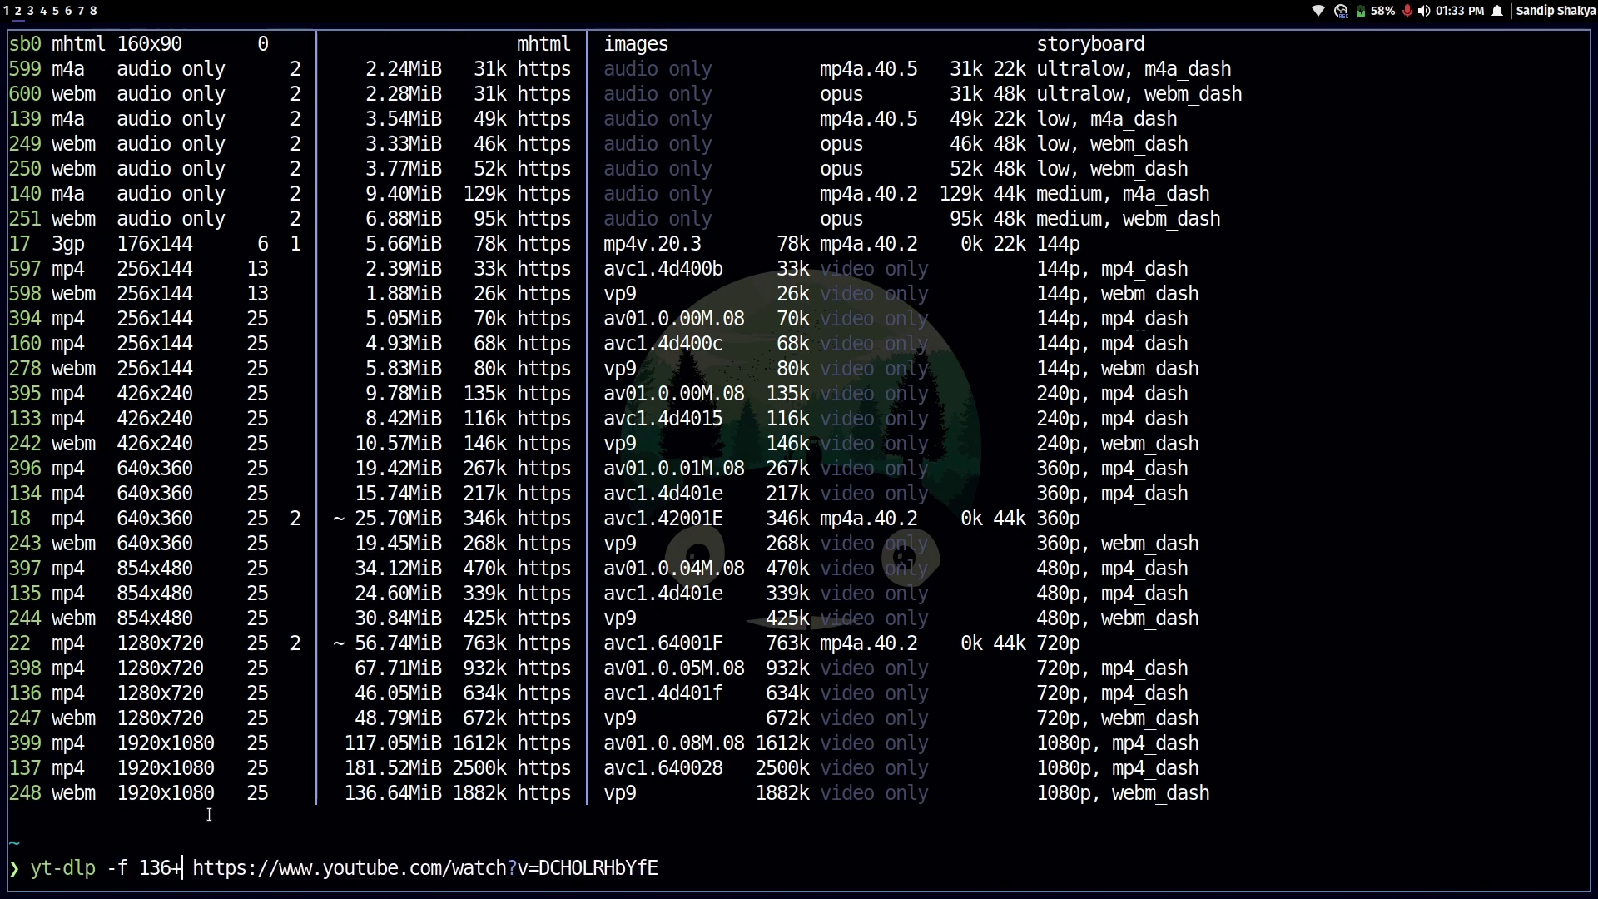
scroll(800, 499, up, 3)
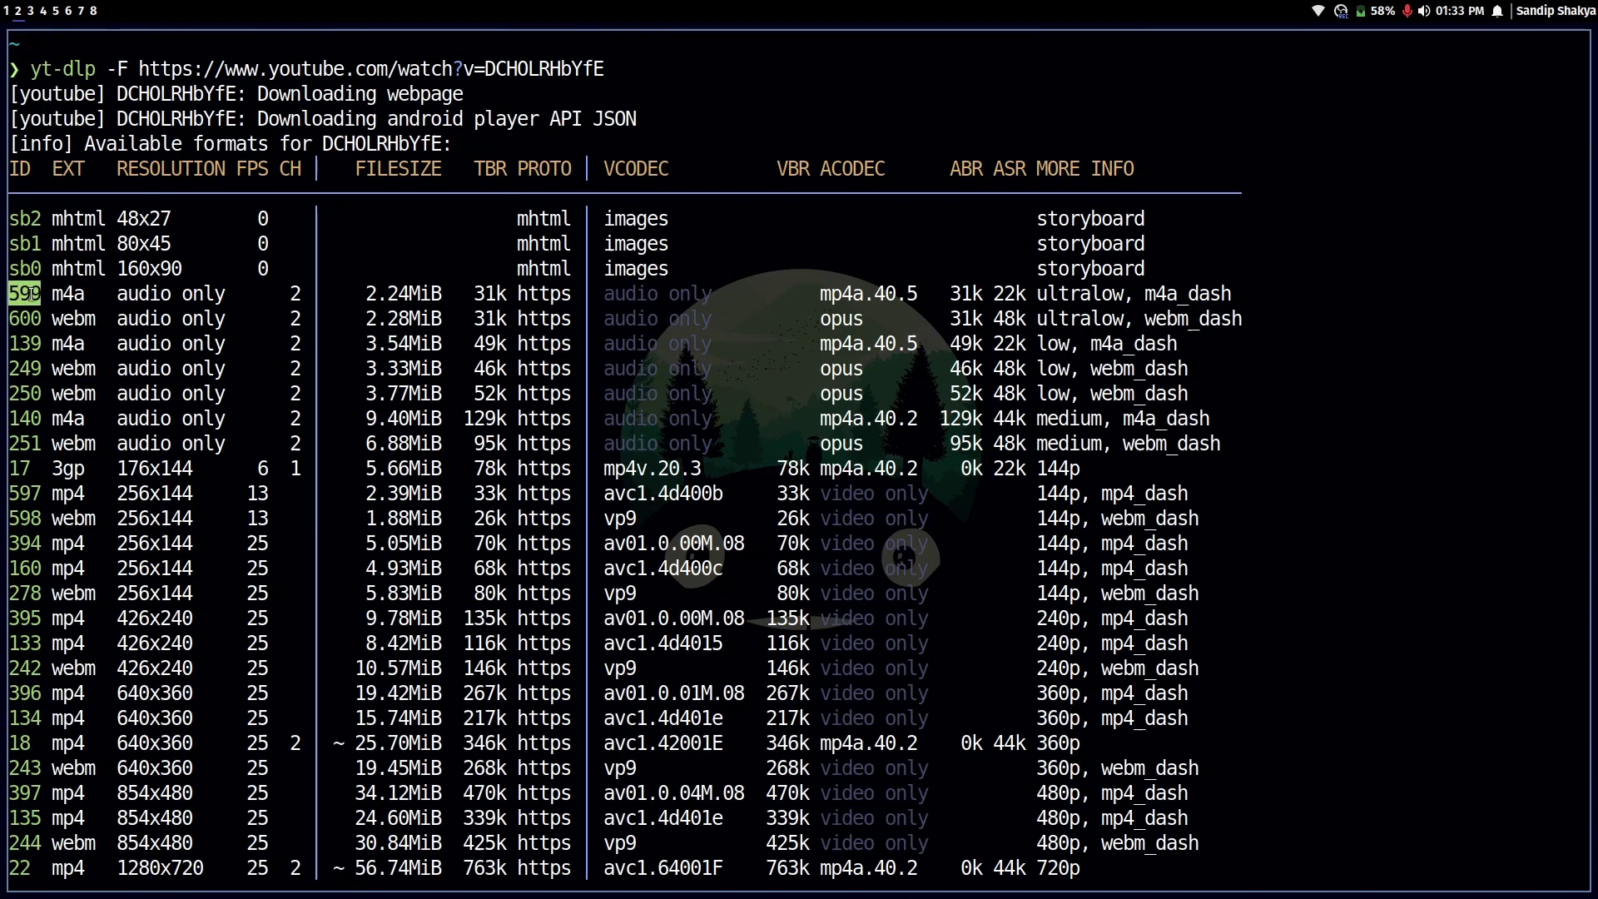
scroll(799, 500, down, 3)
text(599)
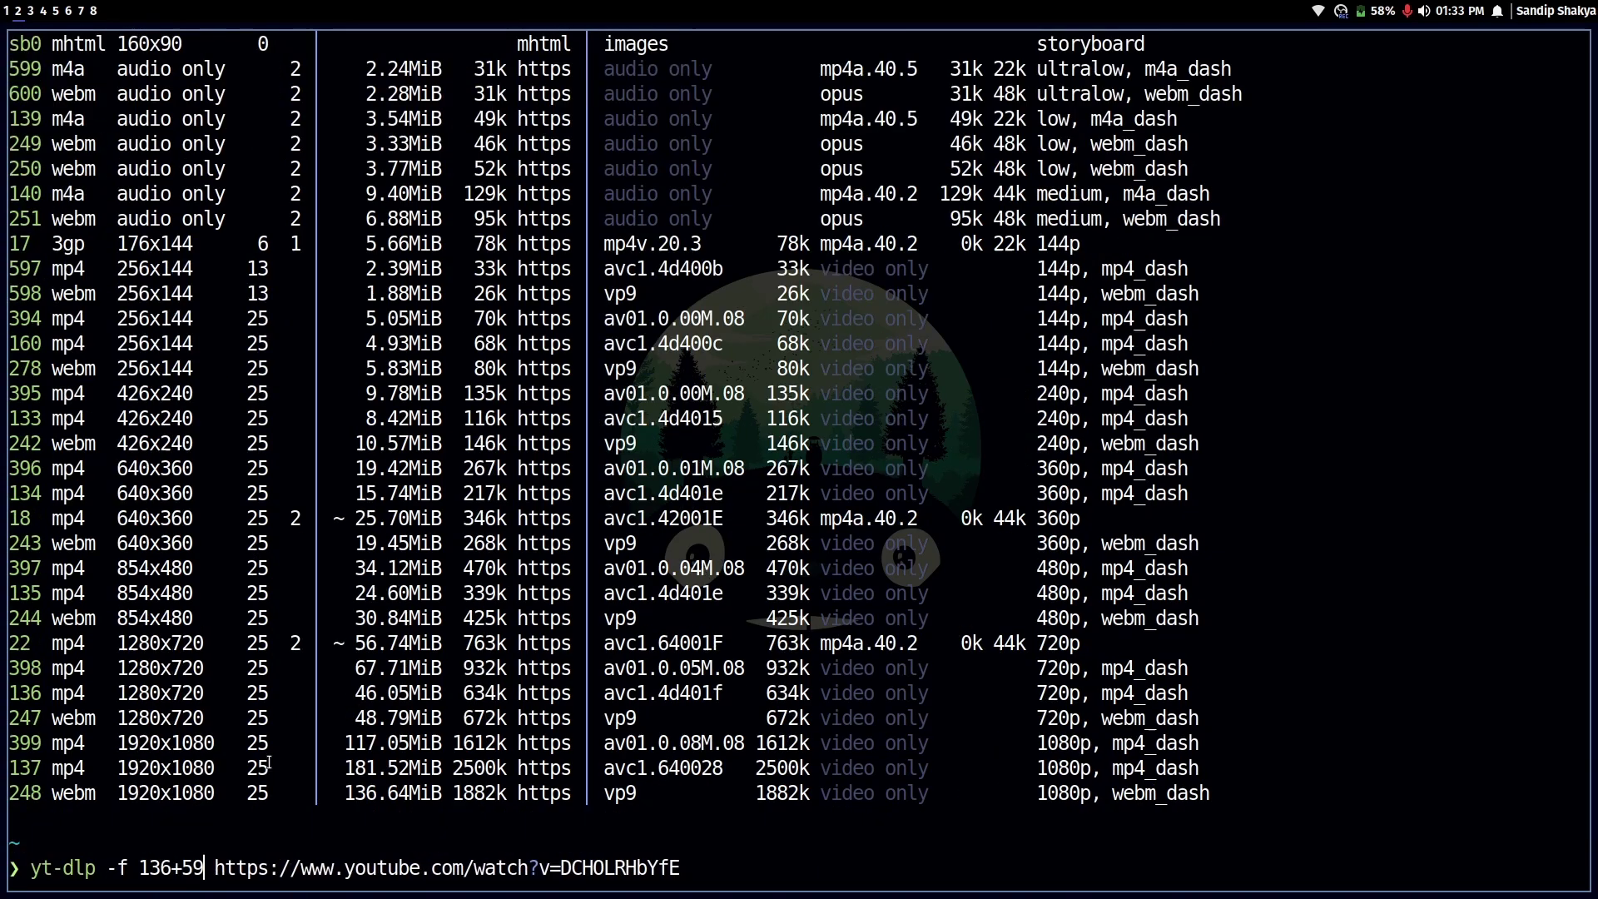
key(Return)
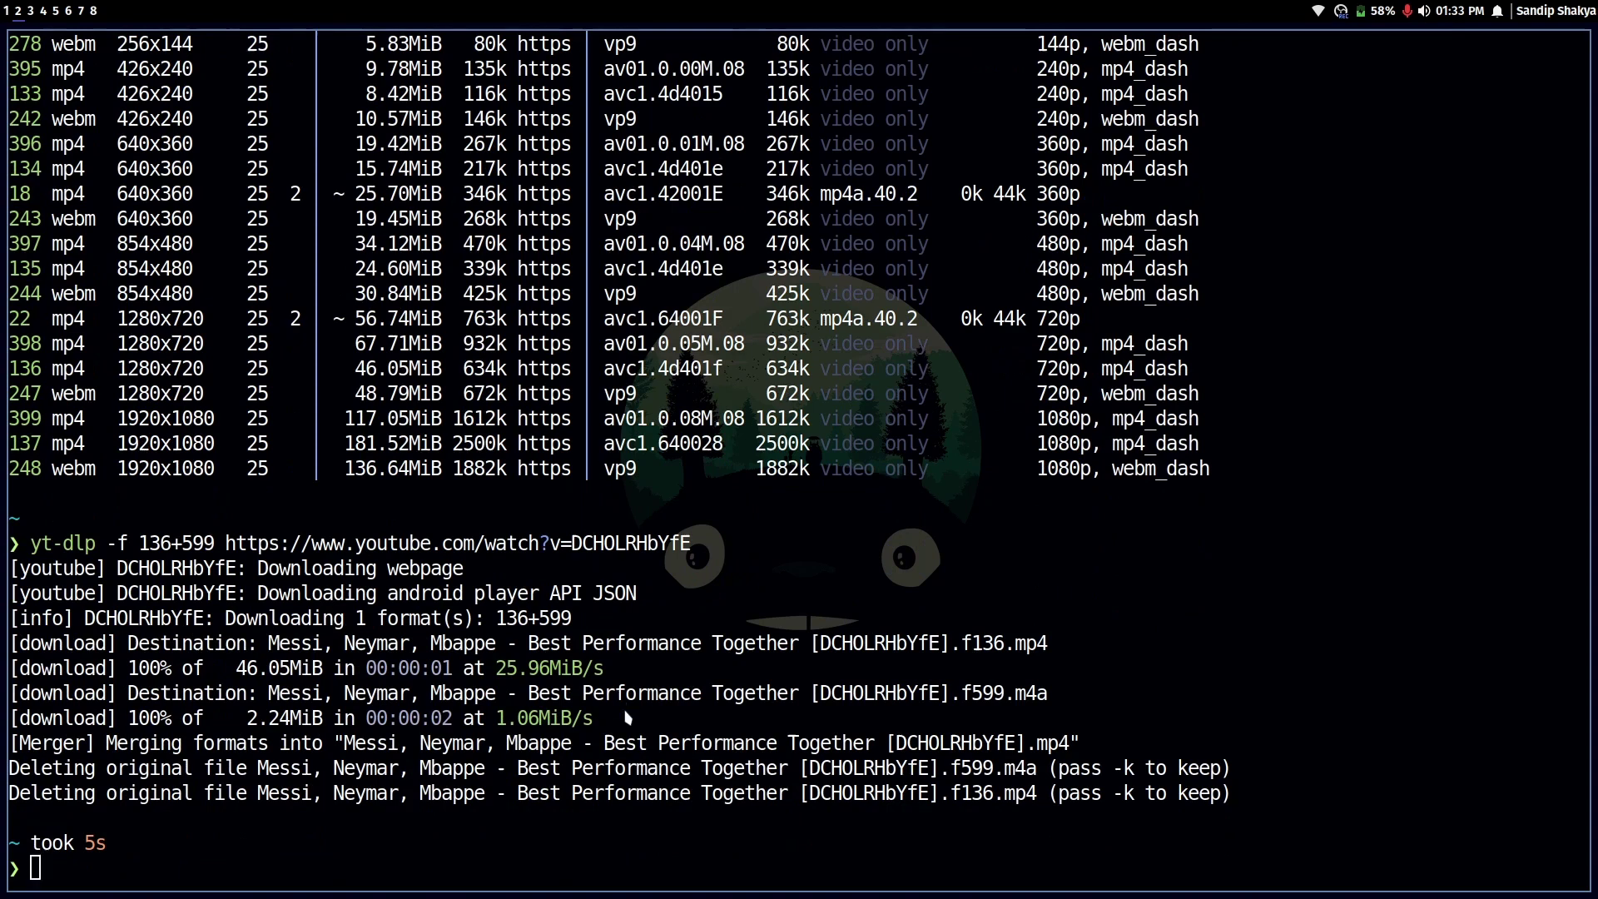
key(super+2)
Step: Select the Messi mp4 in the home folder to check its size, then switch to the browser workspace
click(468, 476)
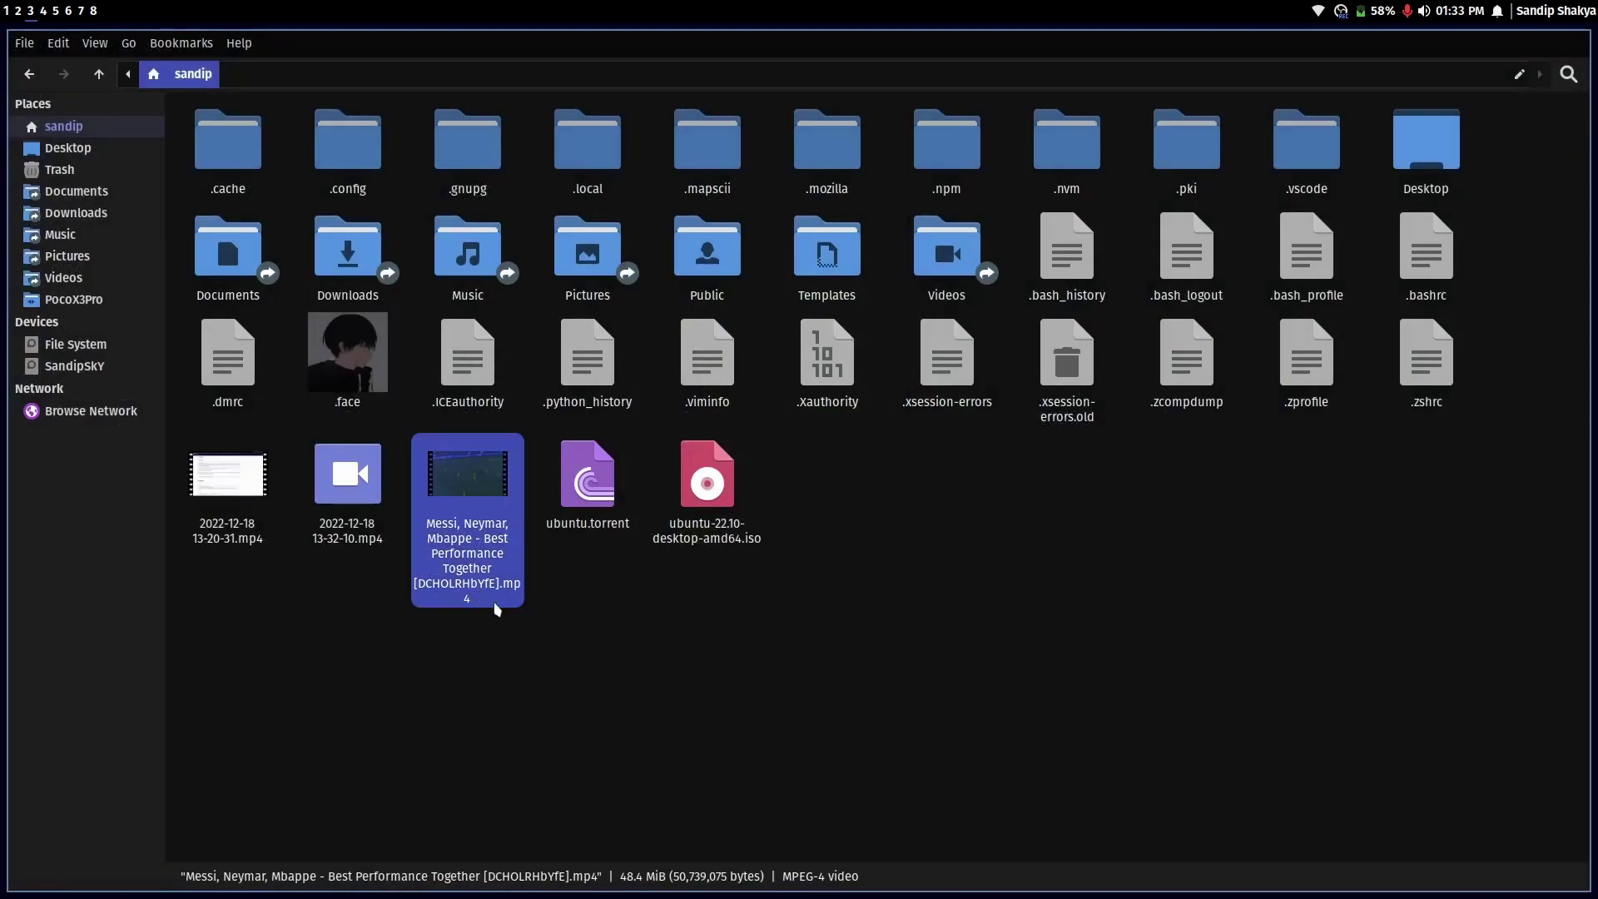
click(487, 642)
click(479, 482)
click(526, 674)
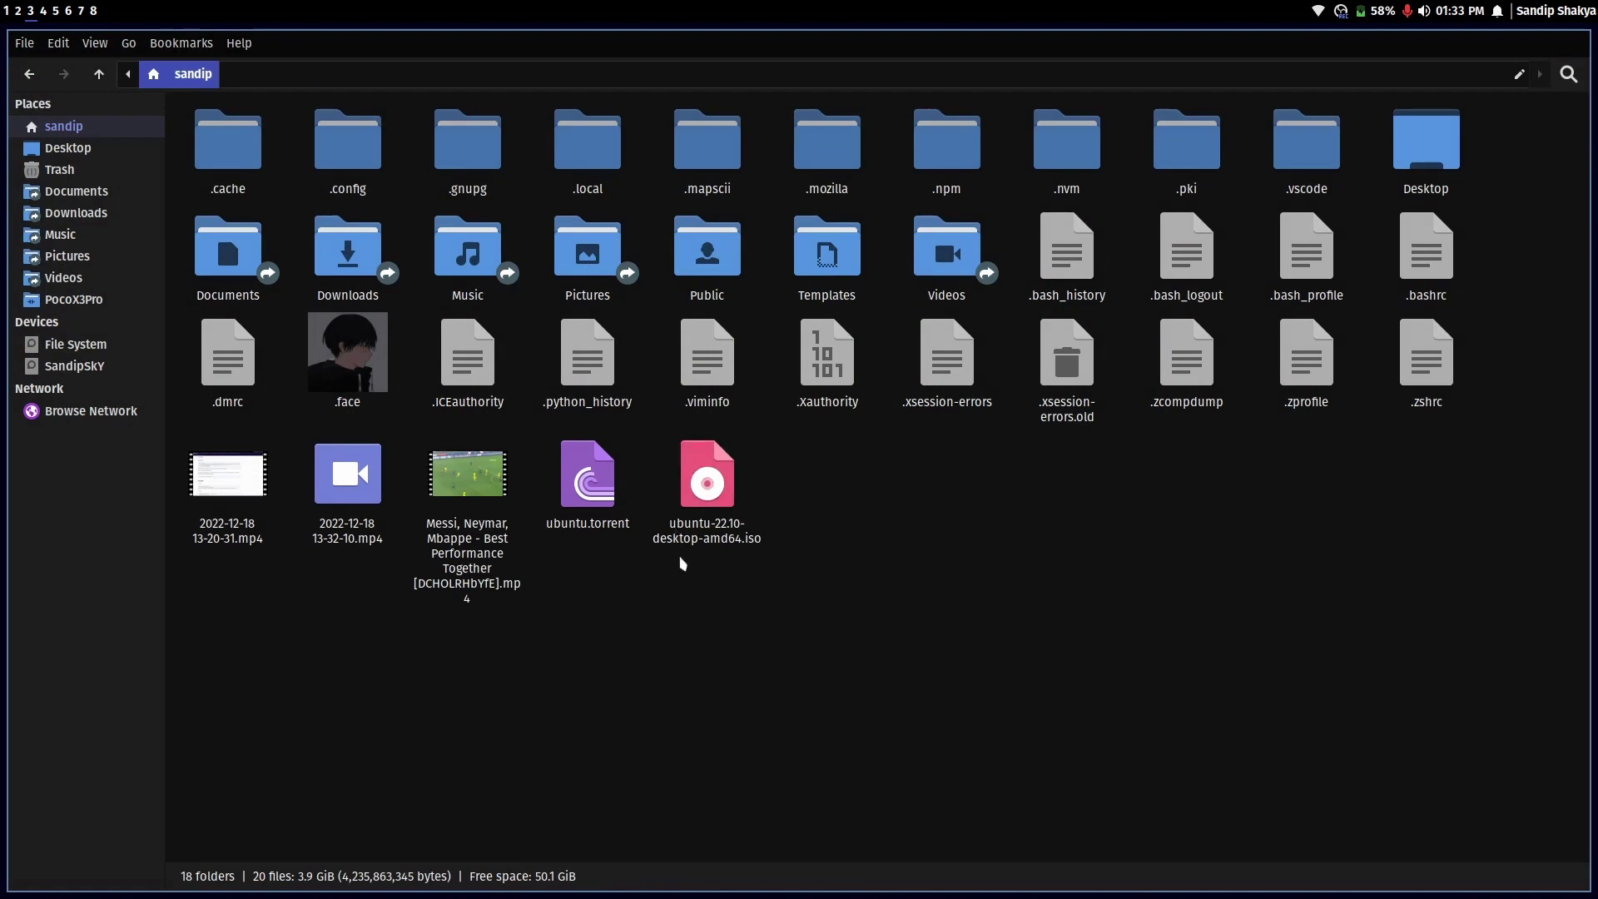
key(super+1)
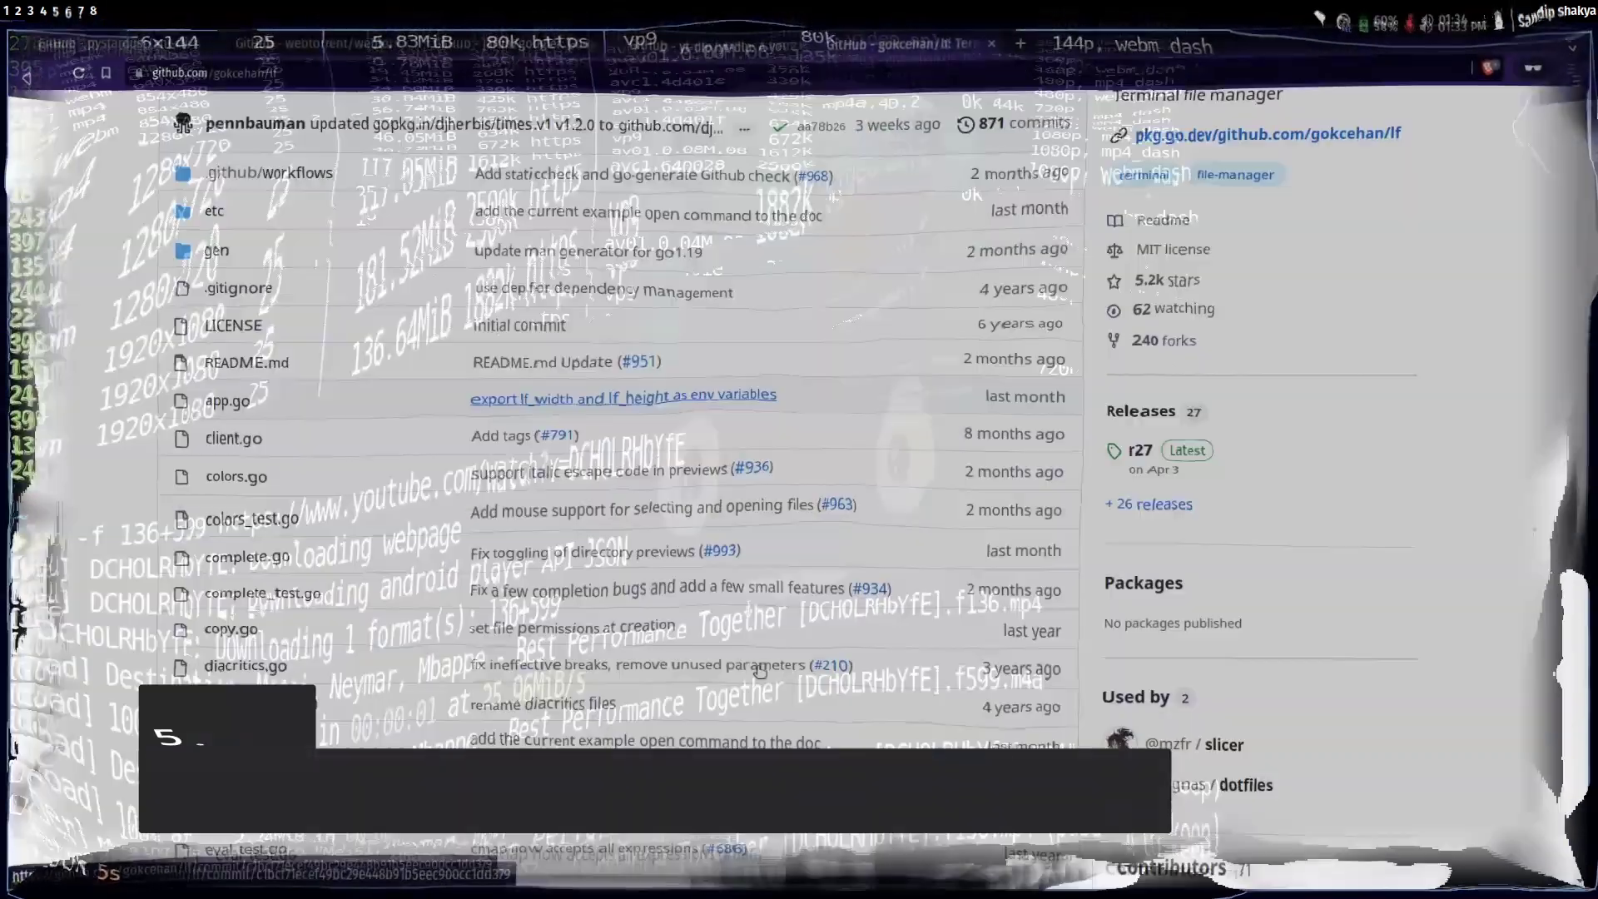
scroll(759, 670, down, 5)
scroll(758, 670, down, 5)
scroll(759, 671, down, 5)
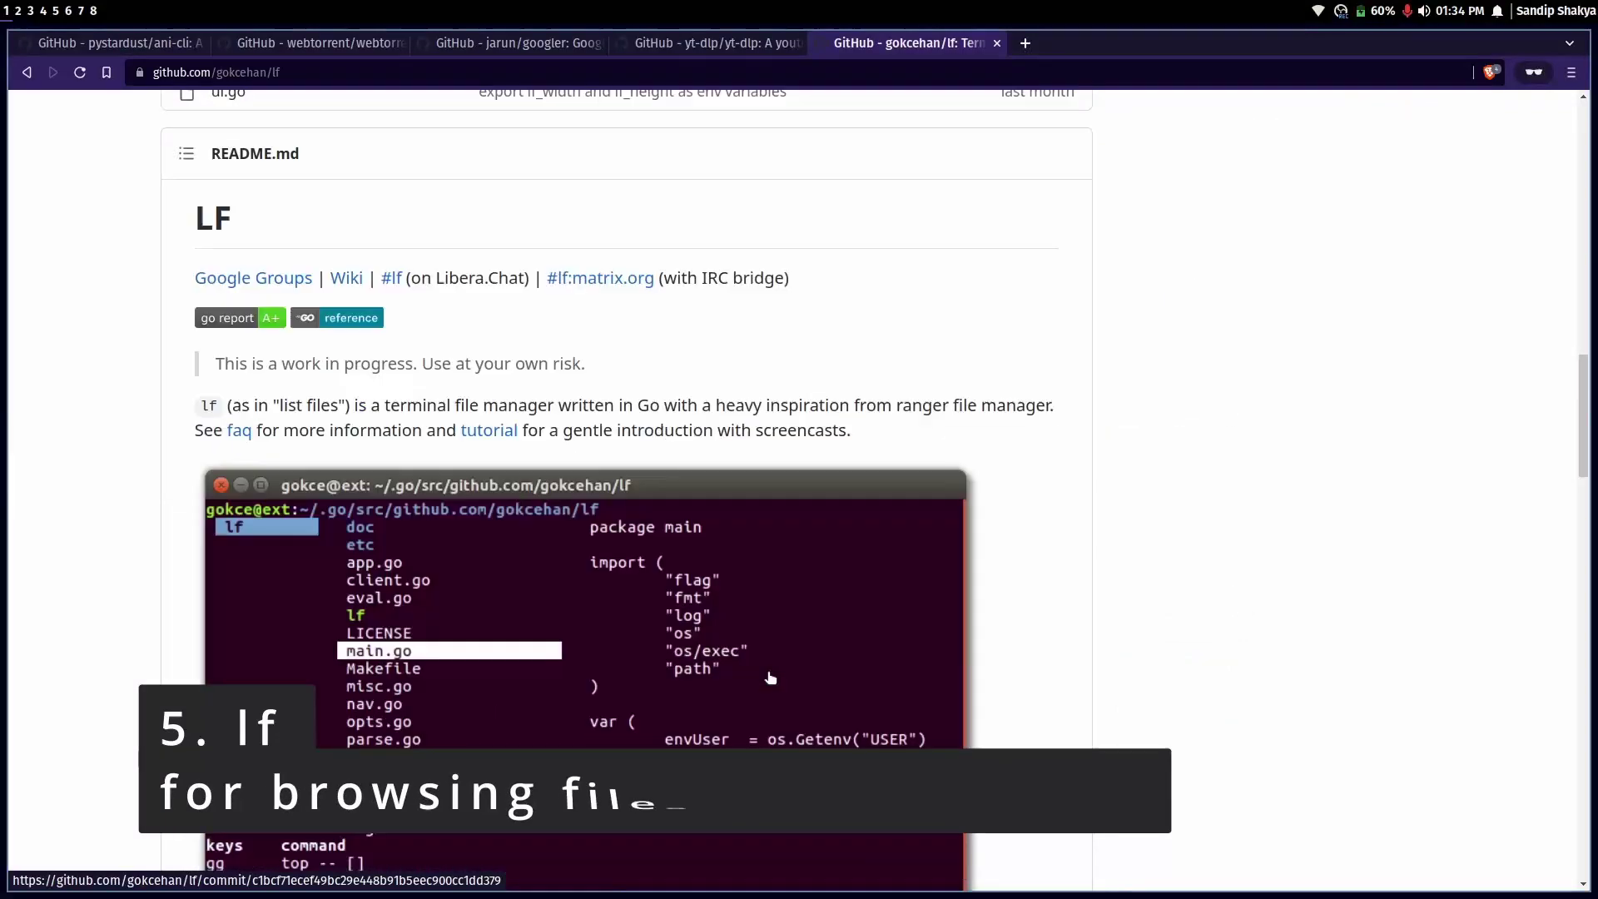
scroll(765, 674, down, 5)
scroll(770, 678, down, 5)
scroll(624, 624, down, 8)
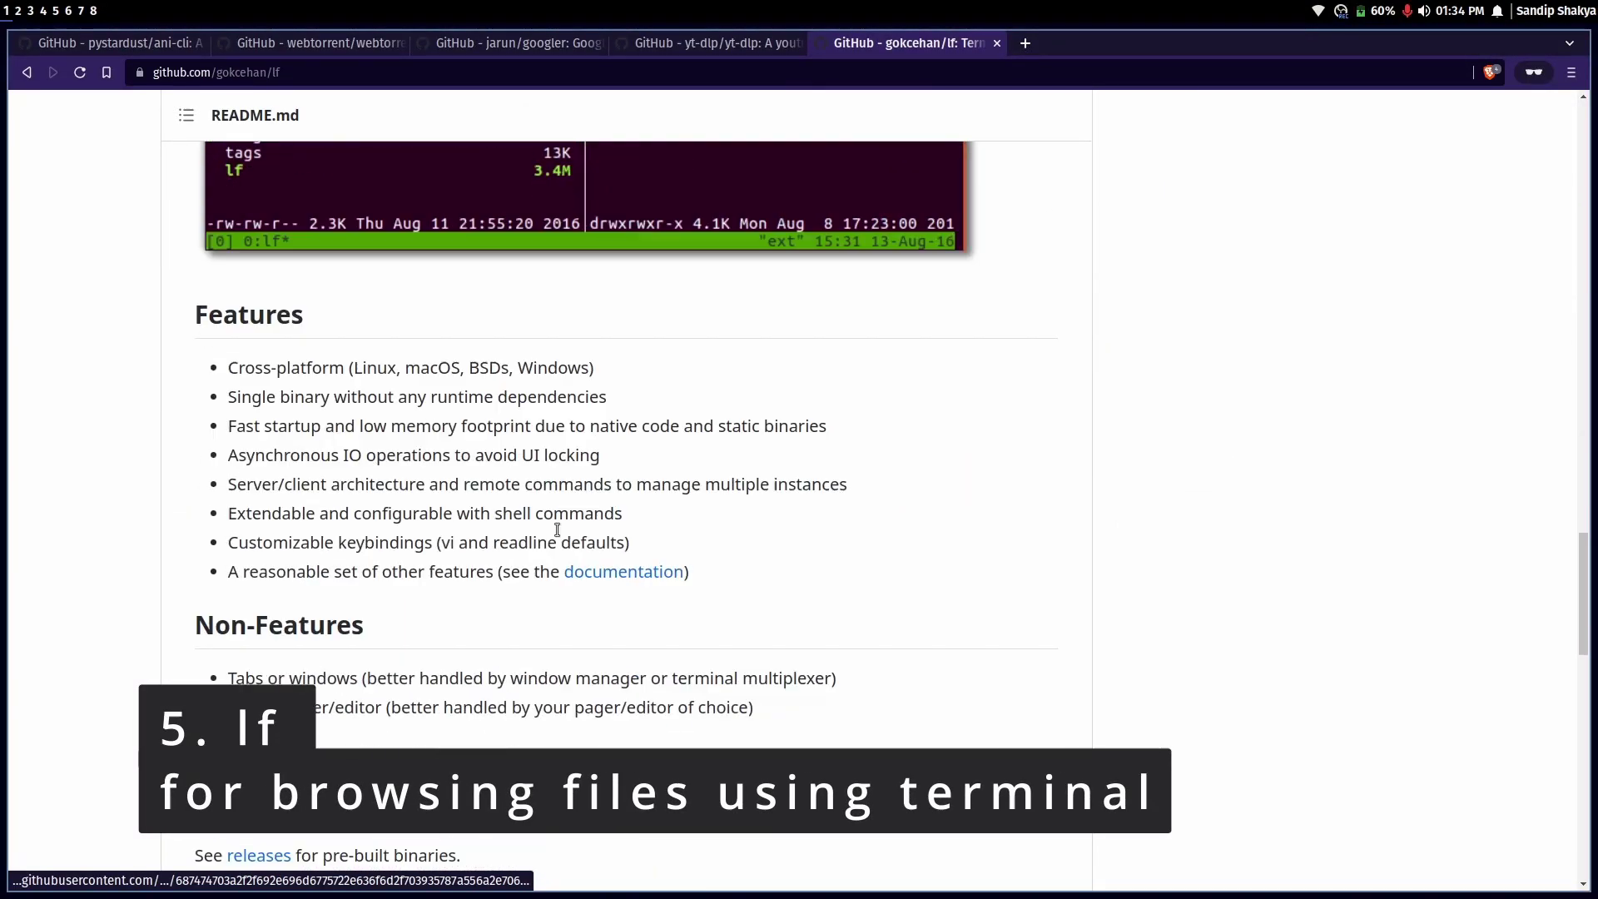
scroll(557, 578, down, 5)
scroll(558, 578, down, 5)
scroll(558, 579, down, 5)
scroll(499, 600, down, 5)
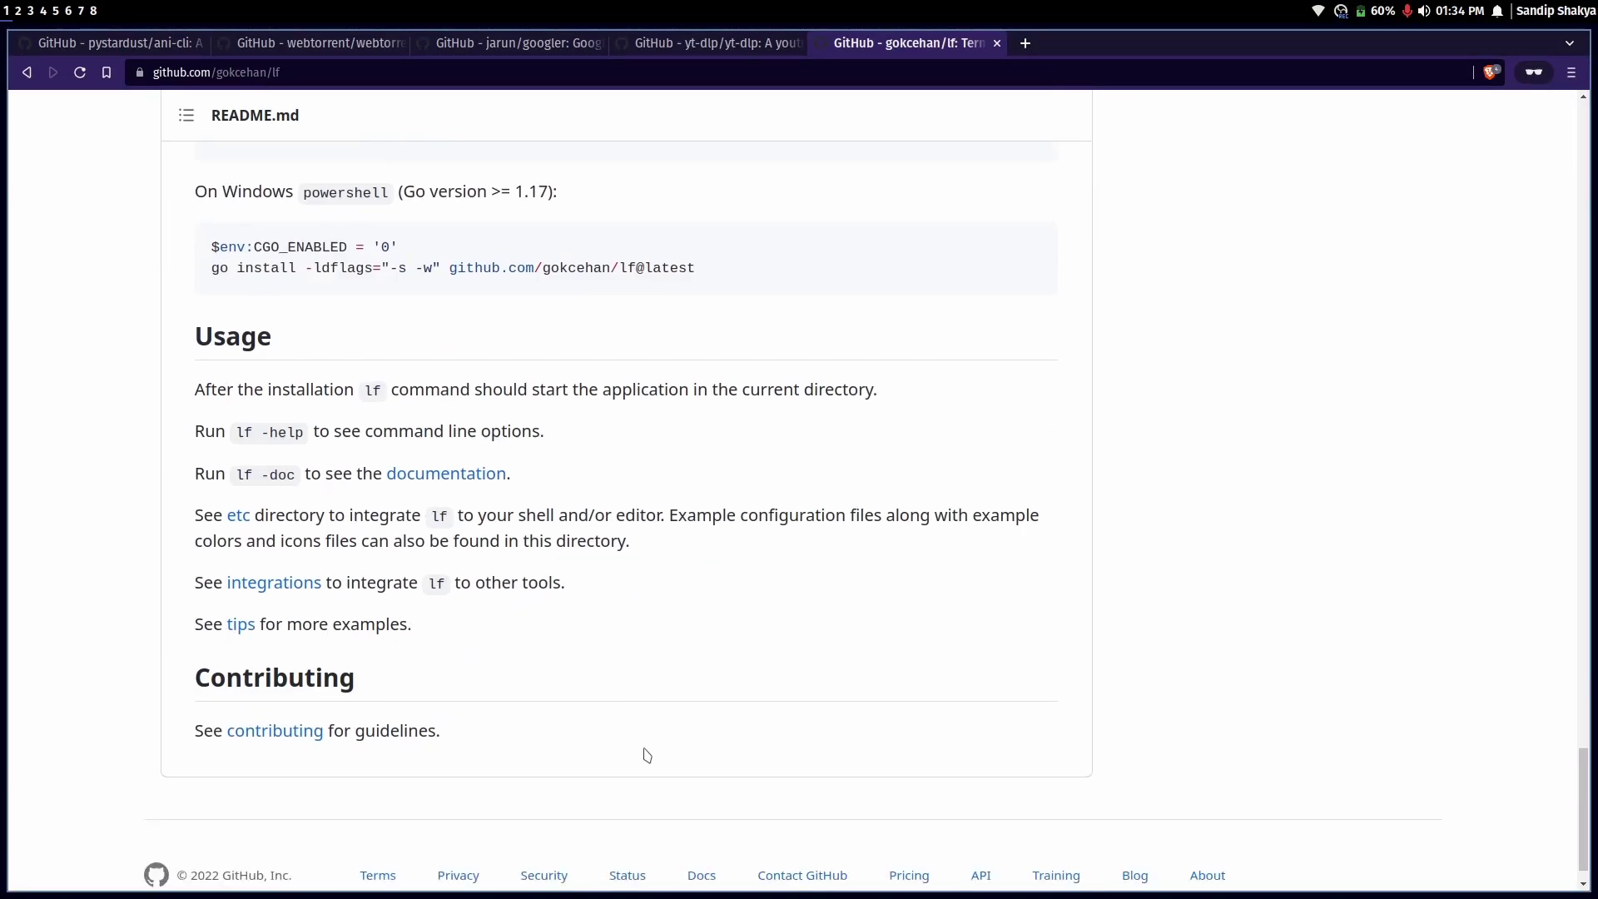
scroll(459, 621, down, 2)
scroll(458, 621, up, 3)
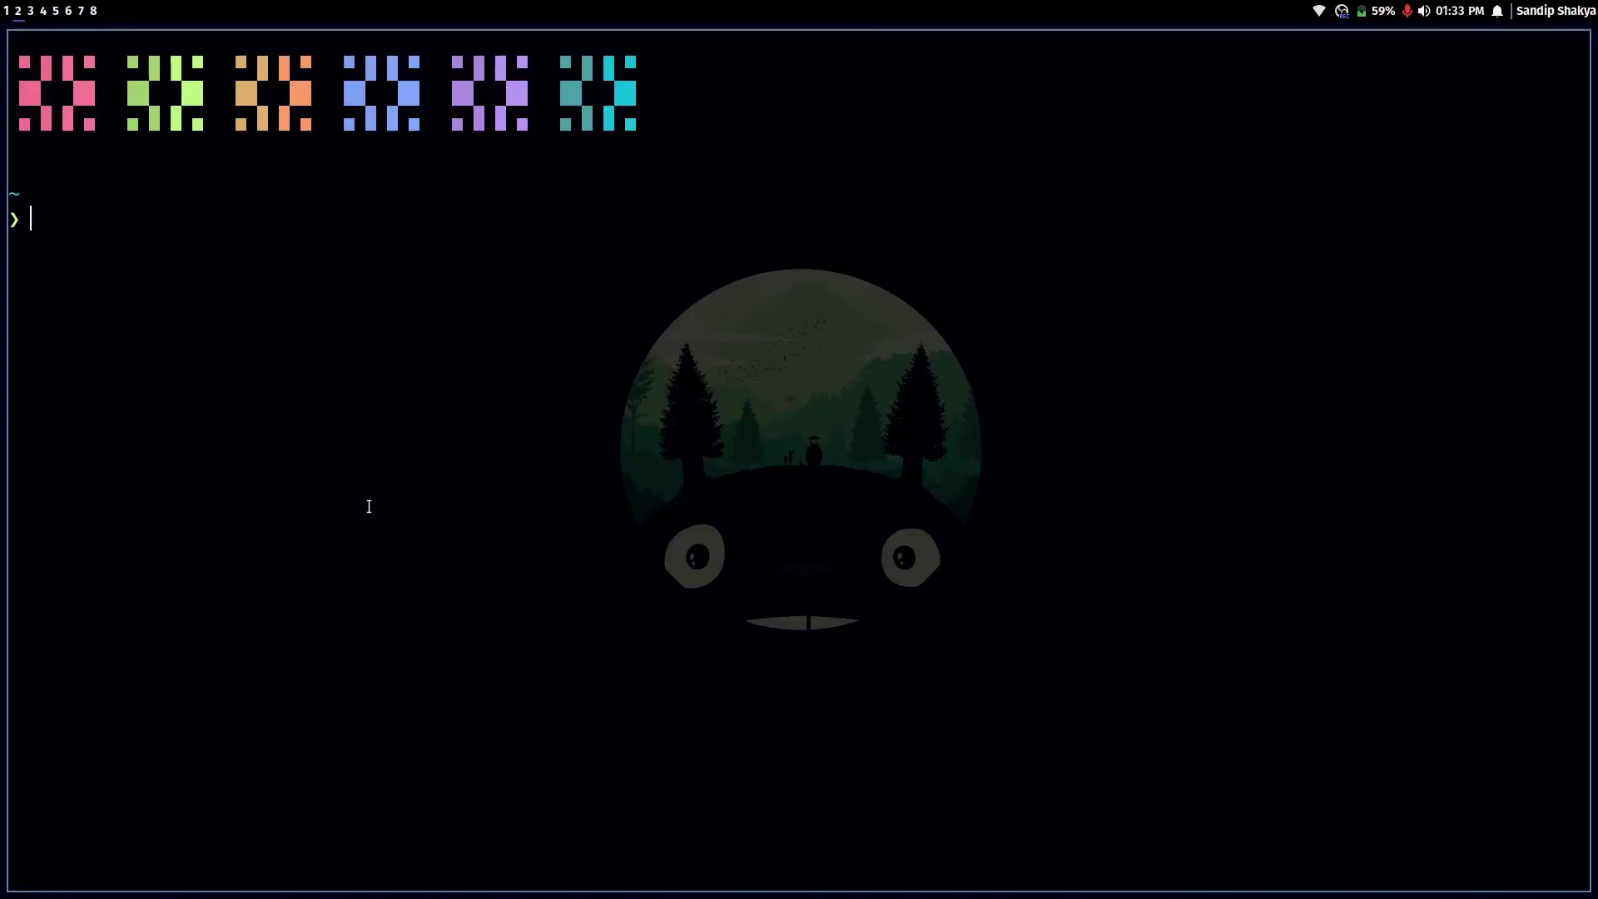
text(lf)
Step: Start lf and move up and down through the home folder list past .config, .pki and Pictures
key(Return)
key(Down)
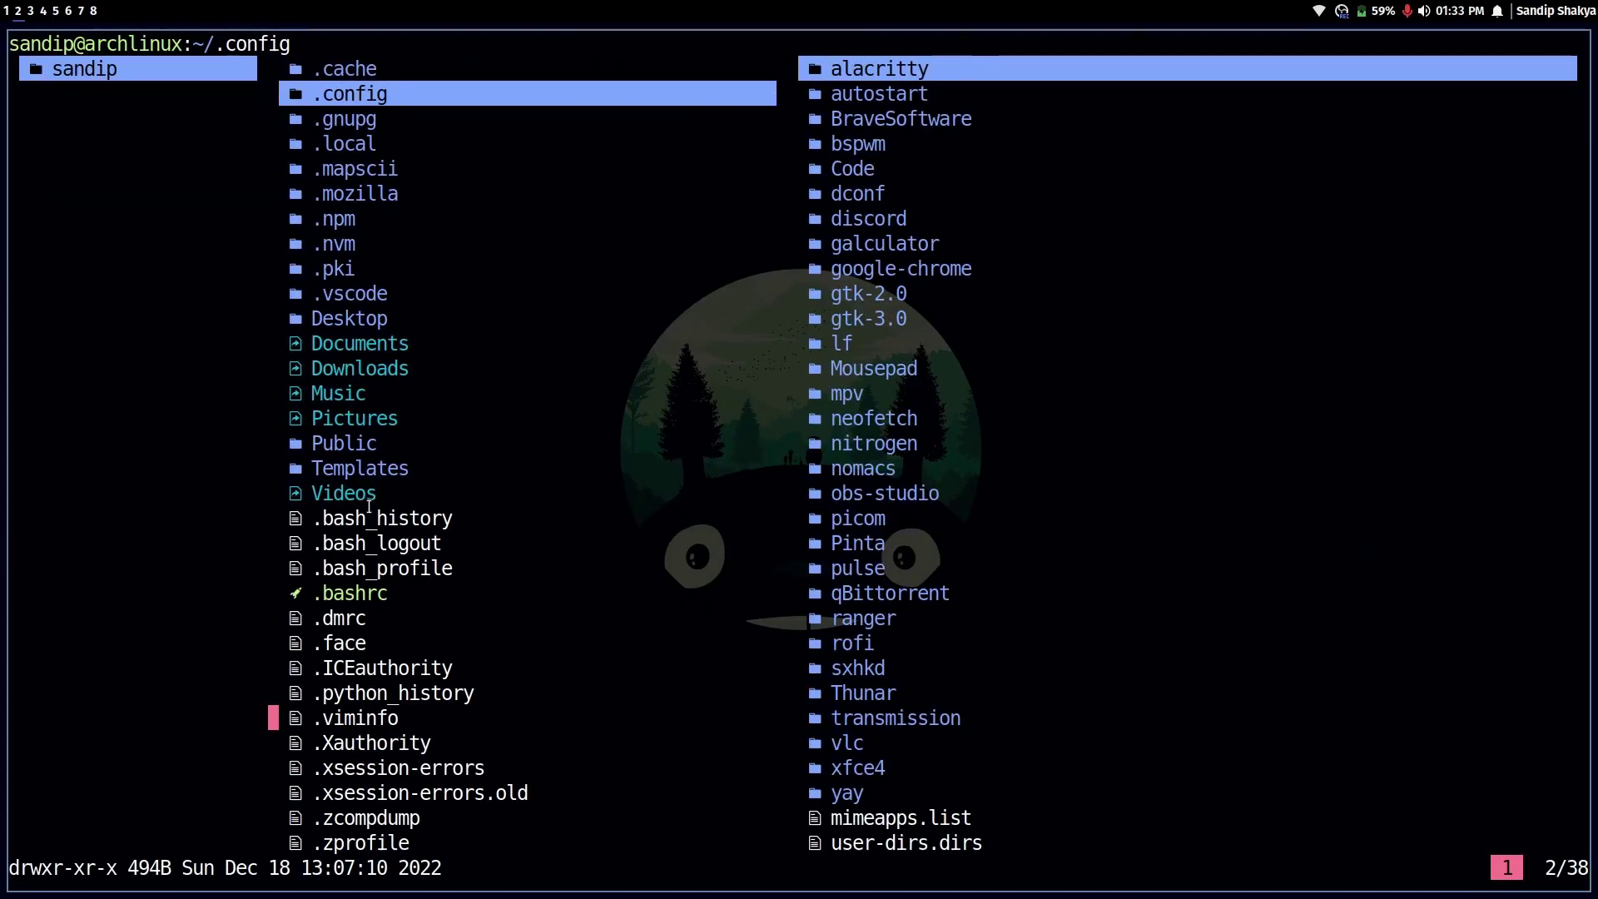
key(Down)
key(Down)
key(Down)
key(Down)
key(Down)
key(Down)
key(Up)
key(Up)
key(Up)
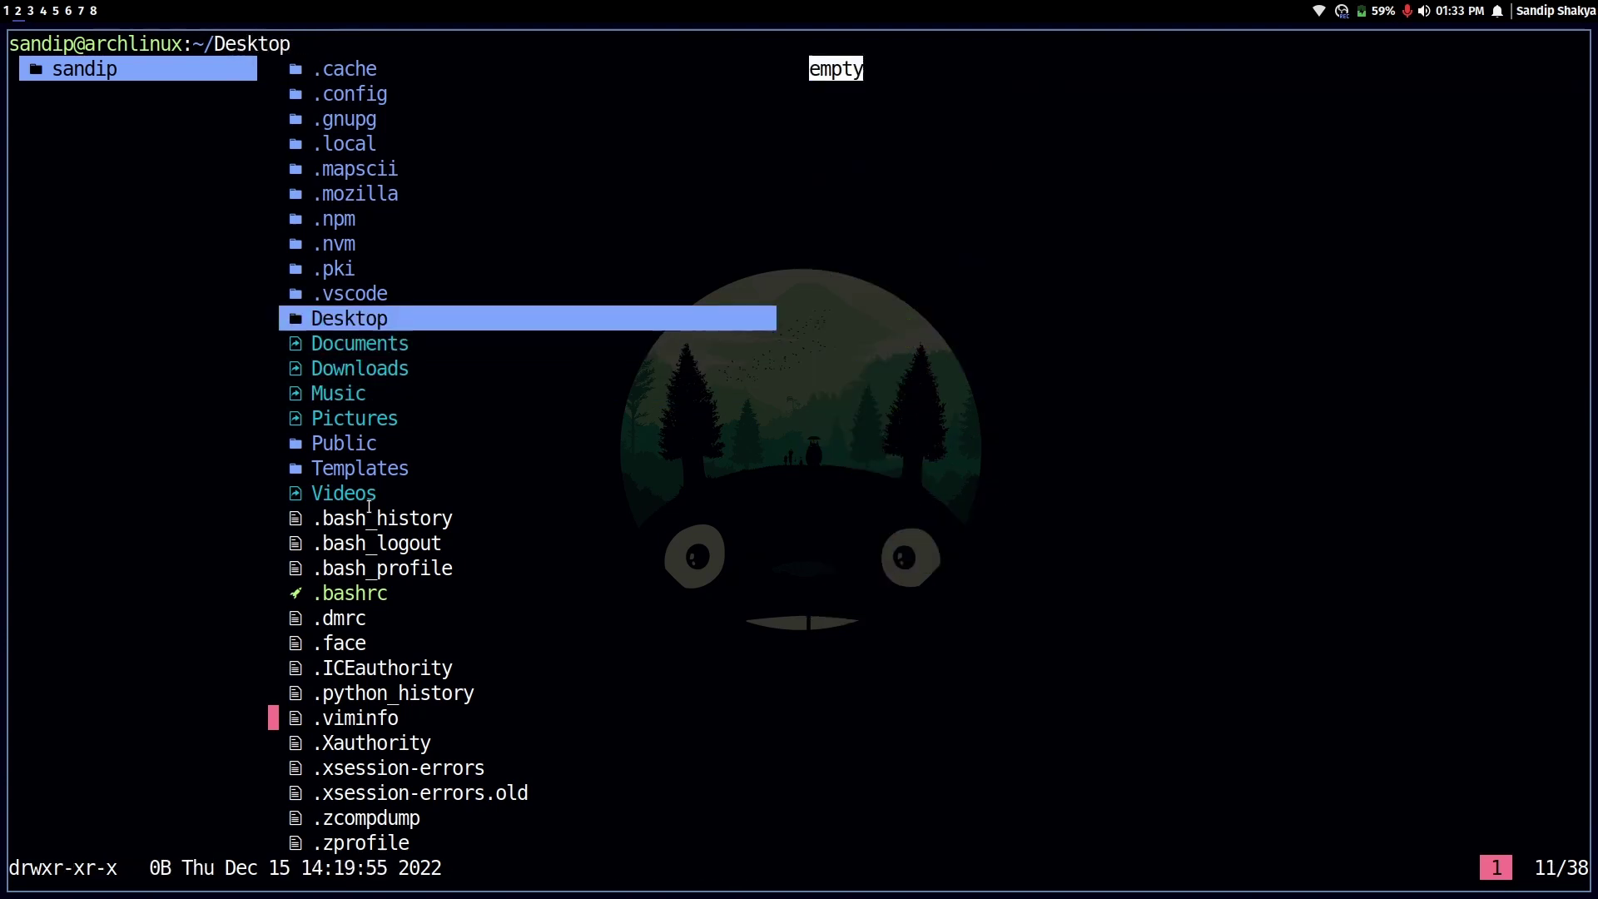
key(Up)
key(Up)
key(Up)
key(Up)
key(Up)
key(Up)
key(Up)
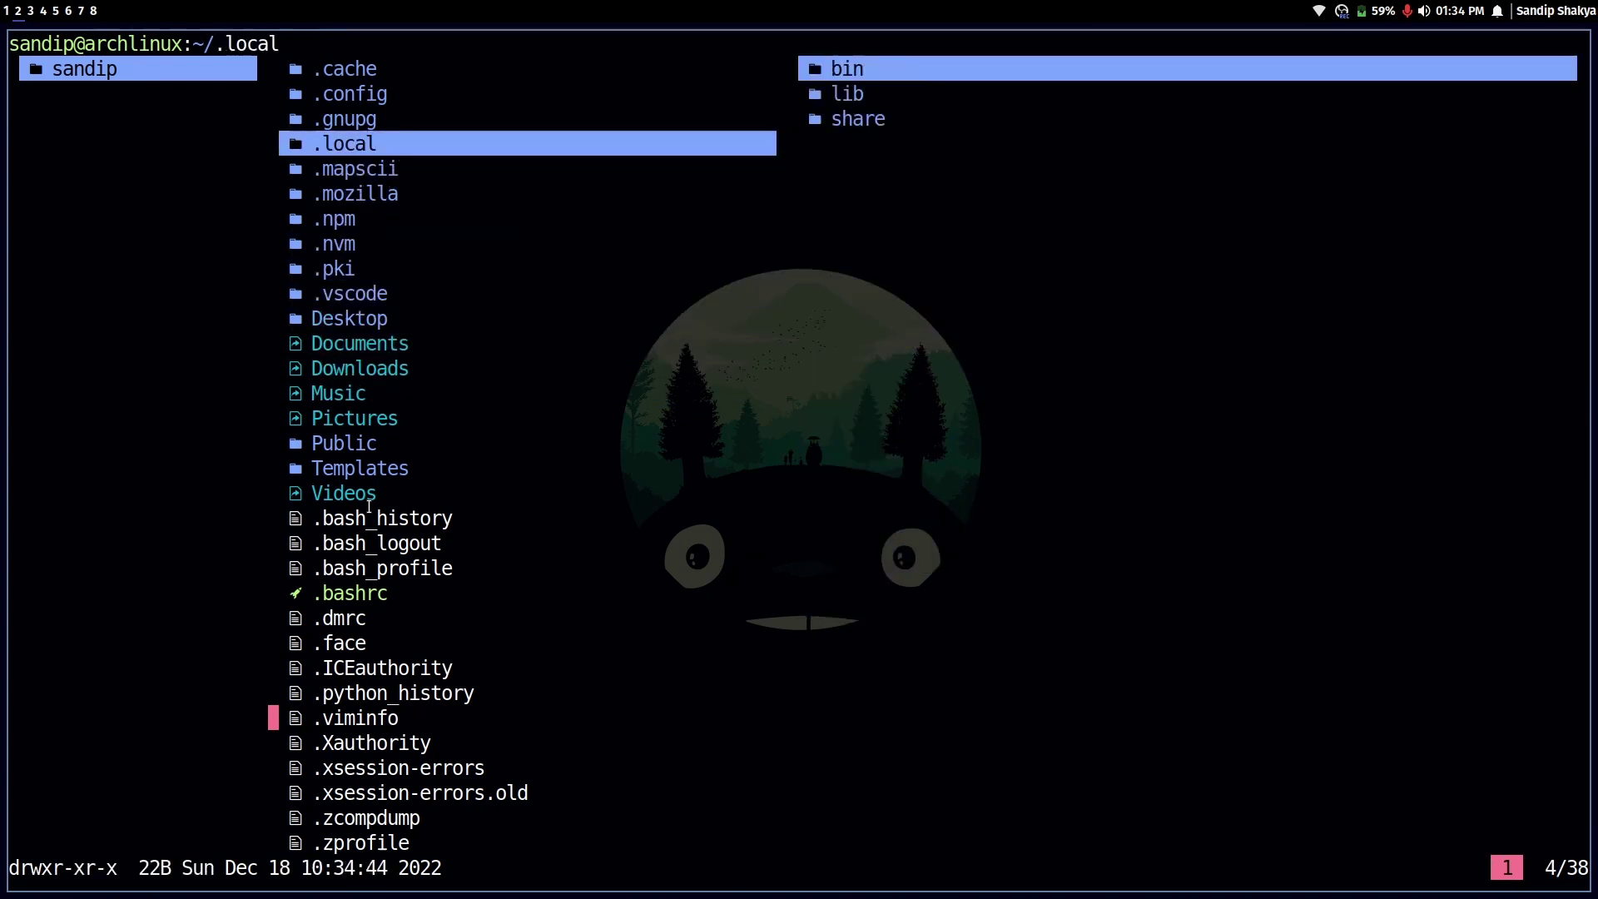
key(Down)
key(Down)
key(Down)
key(Down)
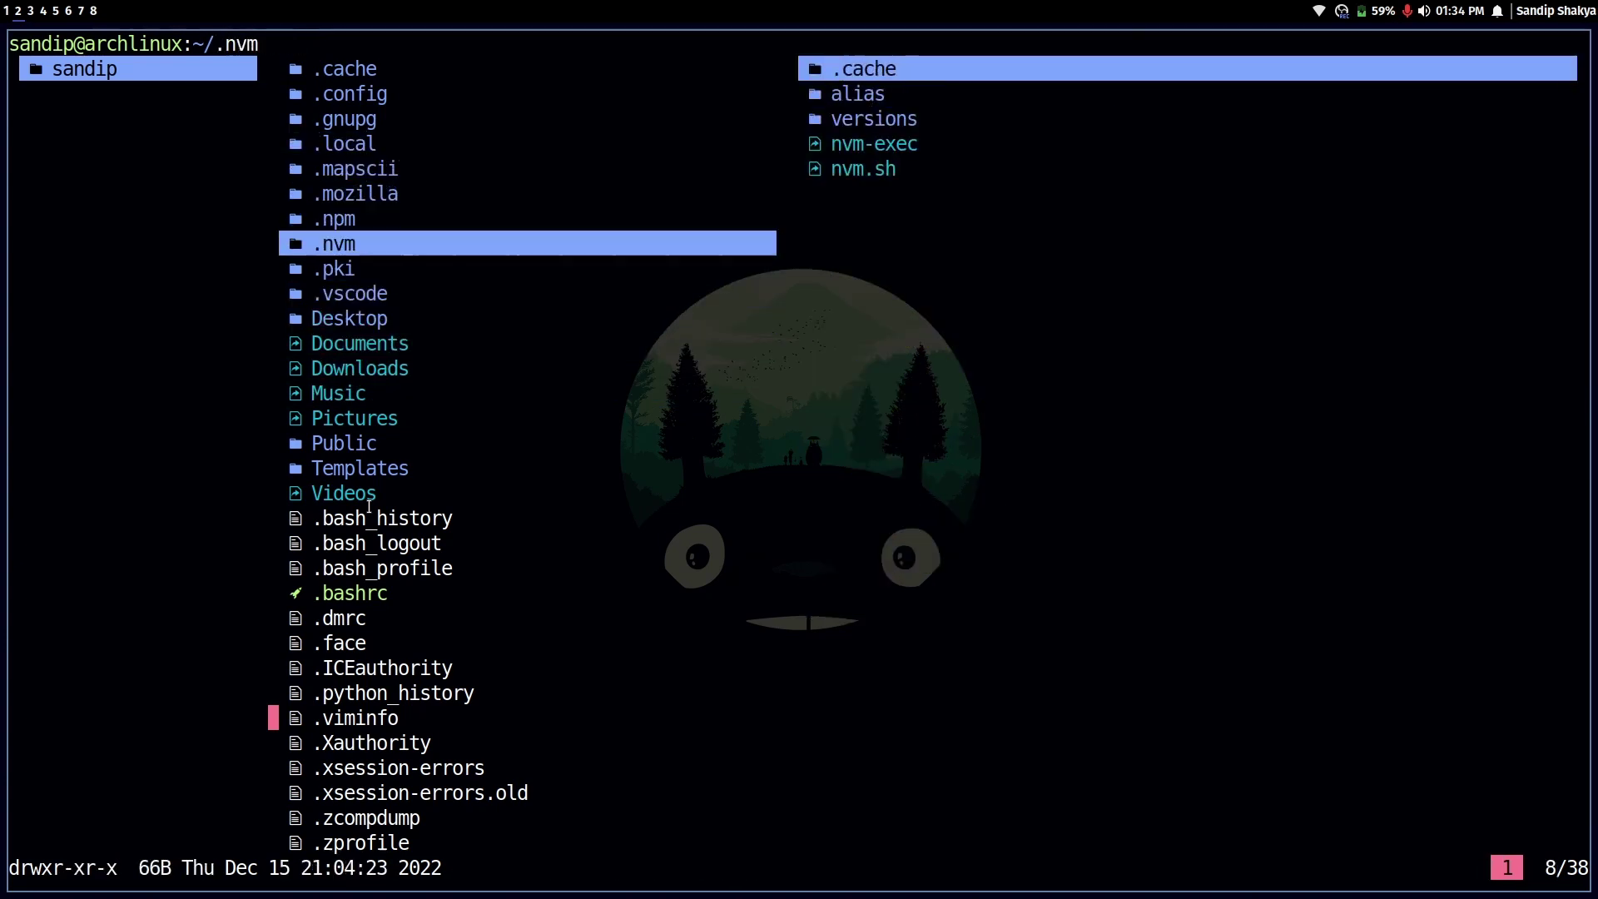
key(Down)
key(Down)
key(Down)
key(Down)
key(Down)
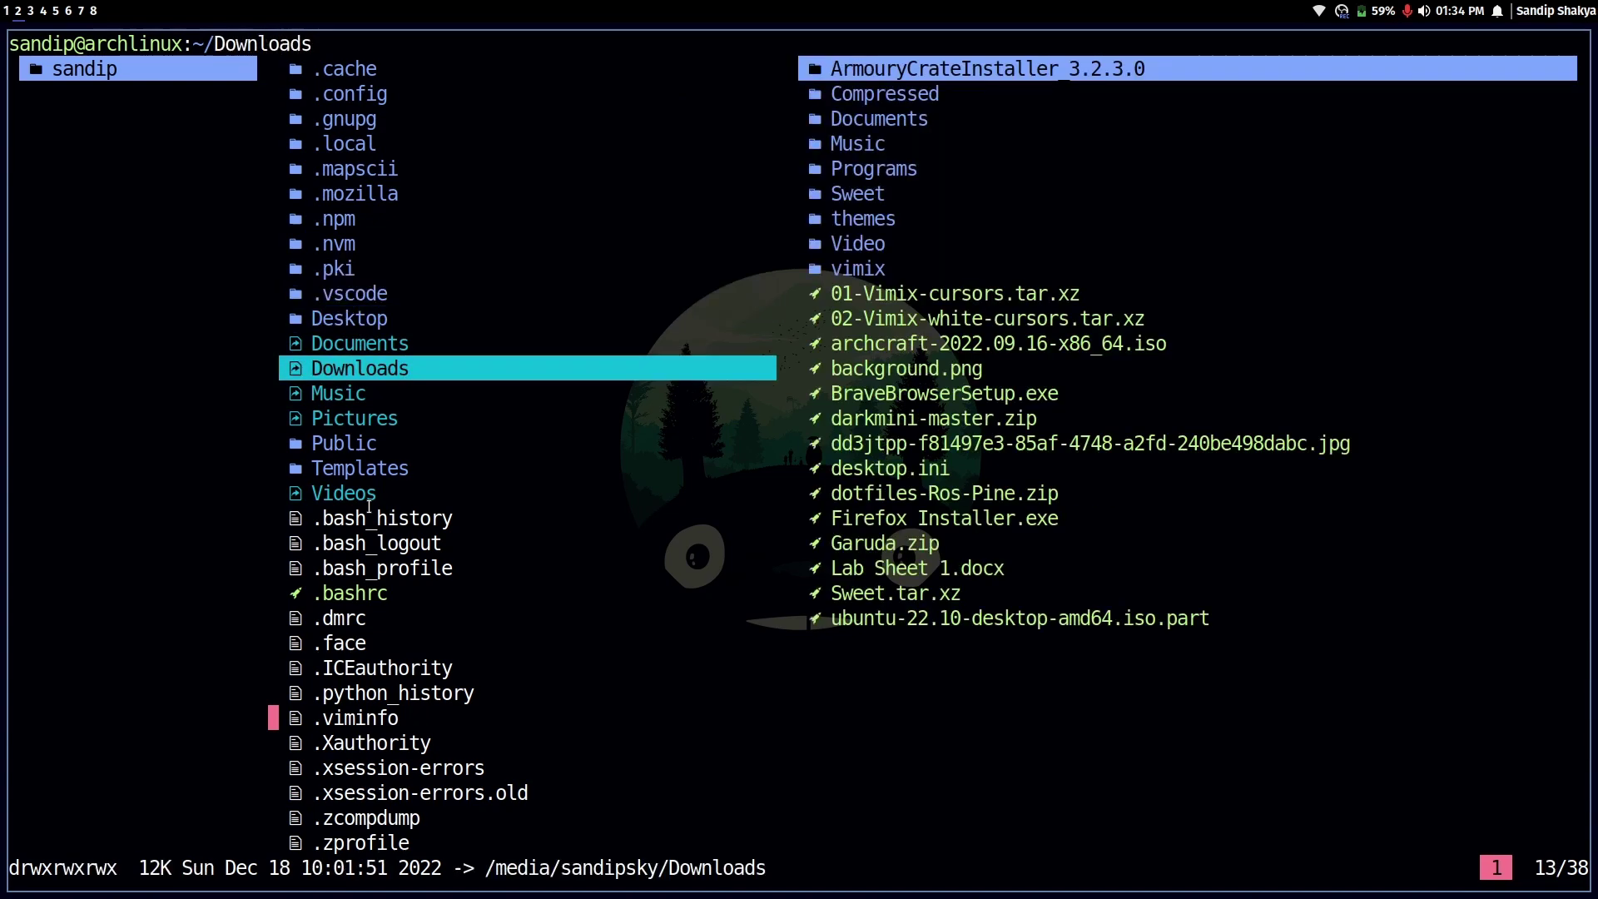
key(Down)
key(Down)
key(Down)
key(Up)
key(Up)
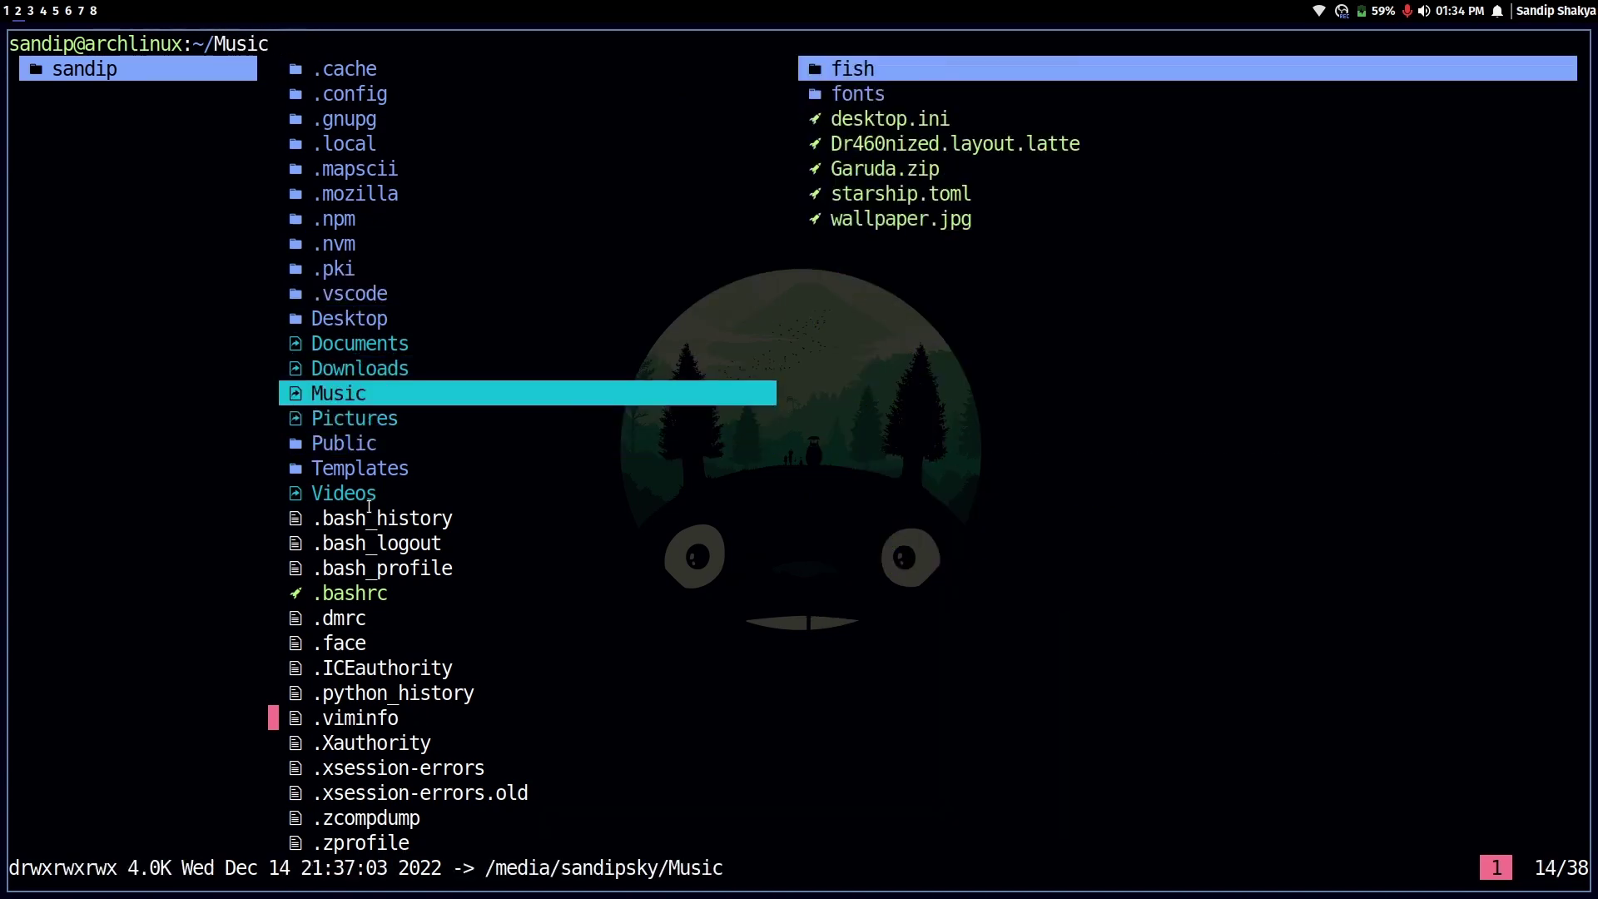
key(Up)
key(Up)
key(Up)
key(Up)
key(Up)
key(Up)
key(Up)
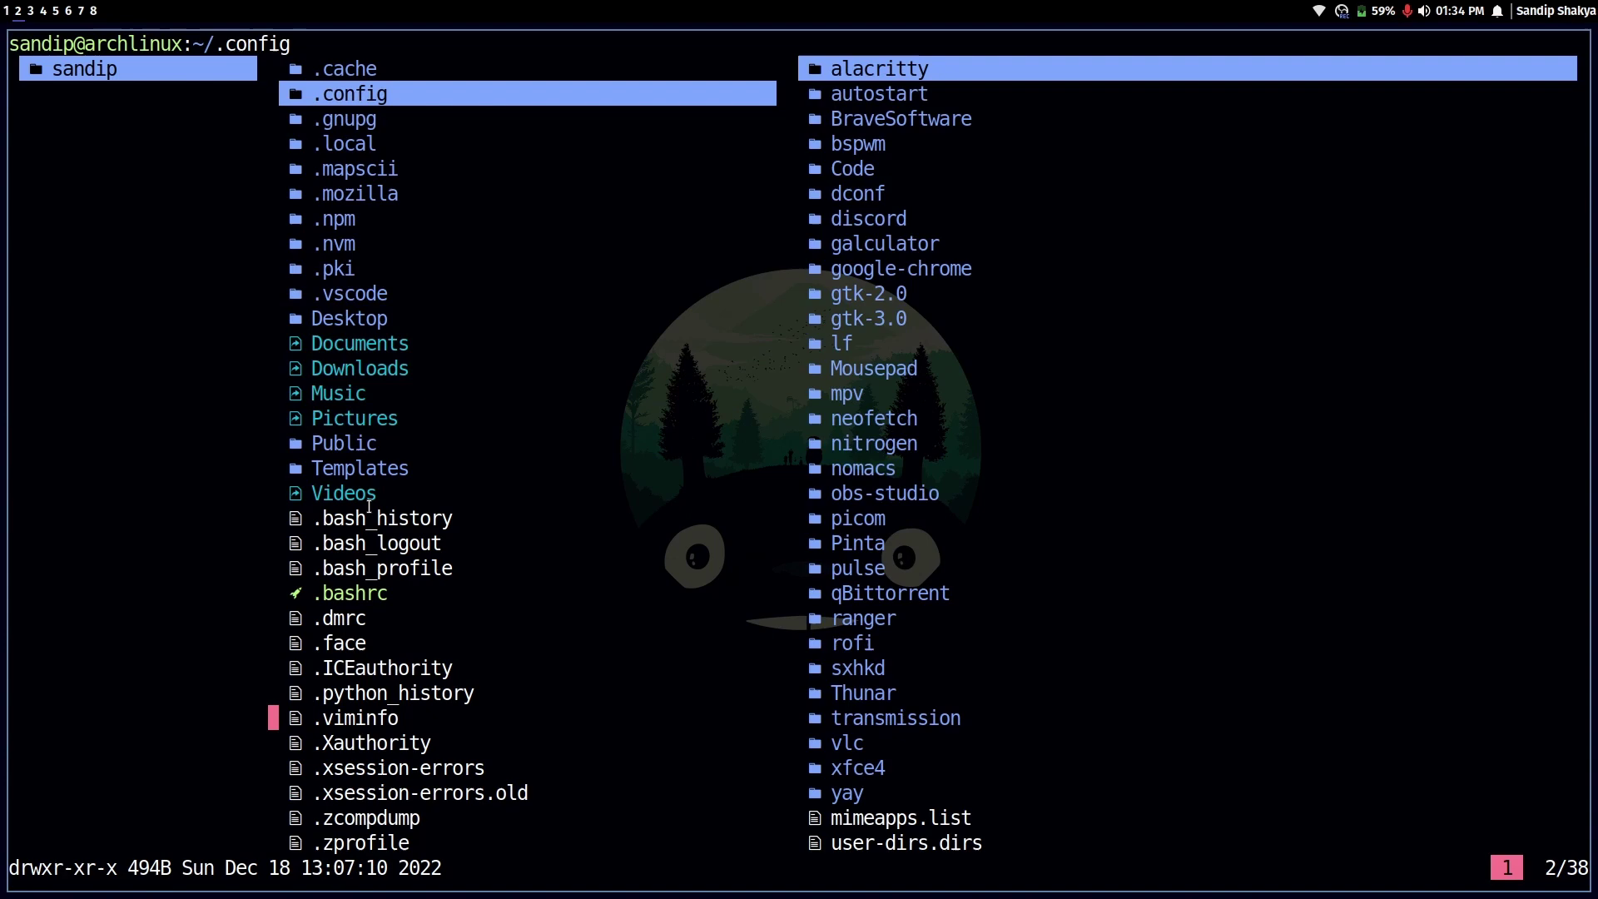
Step: Enter the empty Public folder, return home, and move up toward .nvm
key(Down)
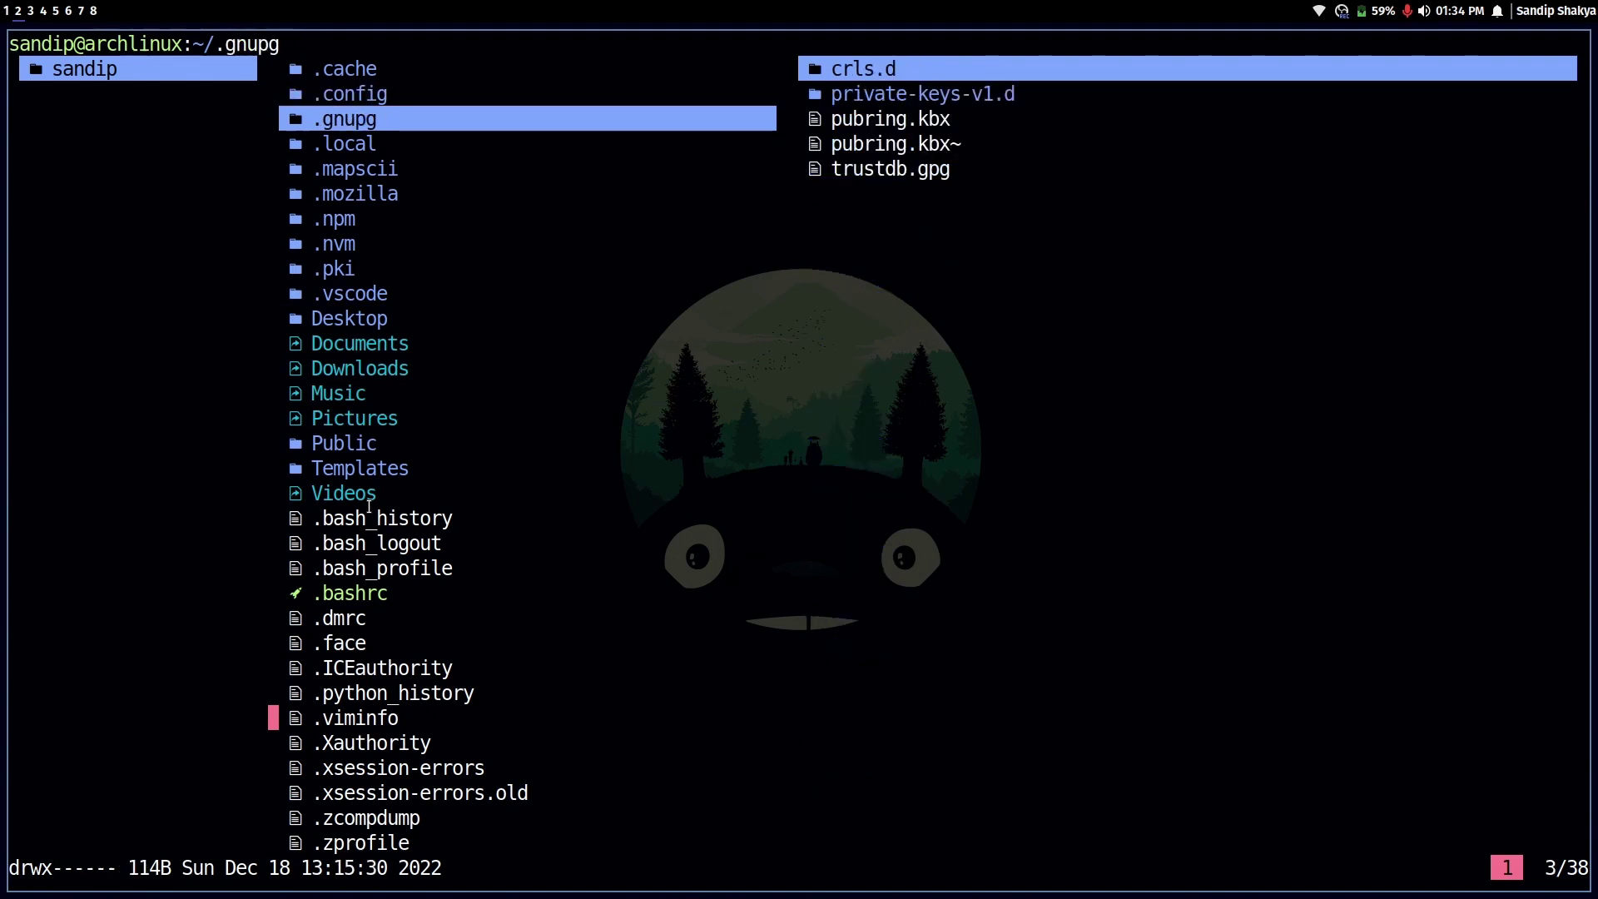
key(Down)
key(Down)
key(Down)
key(Down)
key(Down)
key(Down)
key(Up)
key(Up)
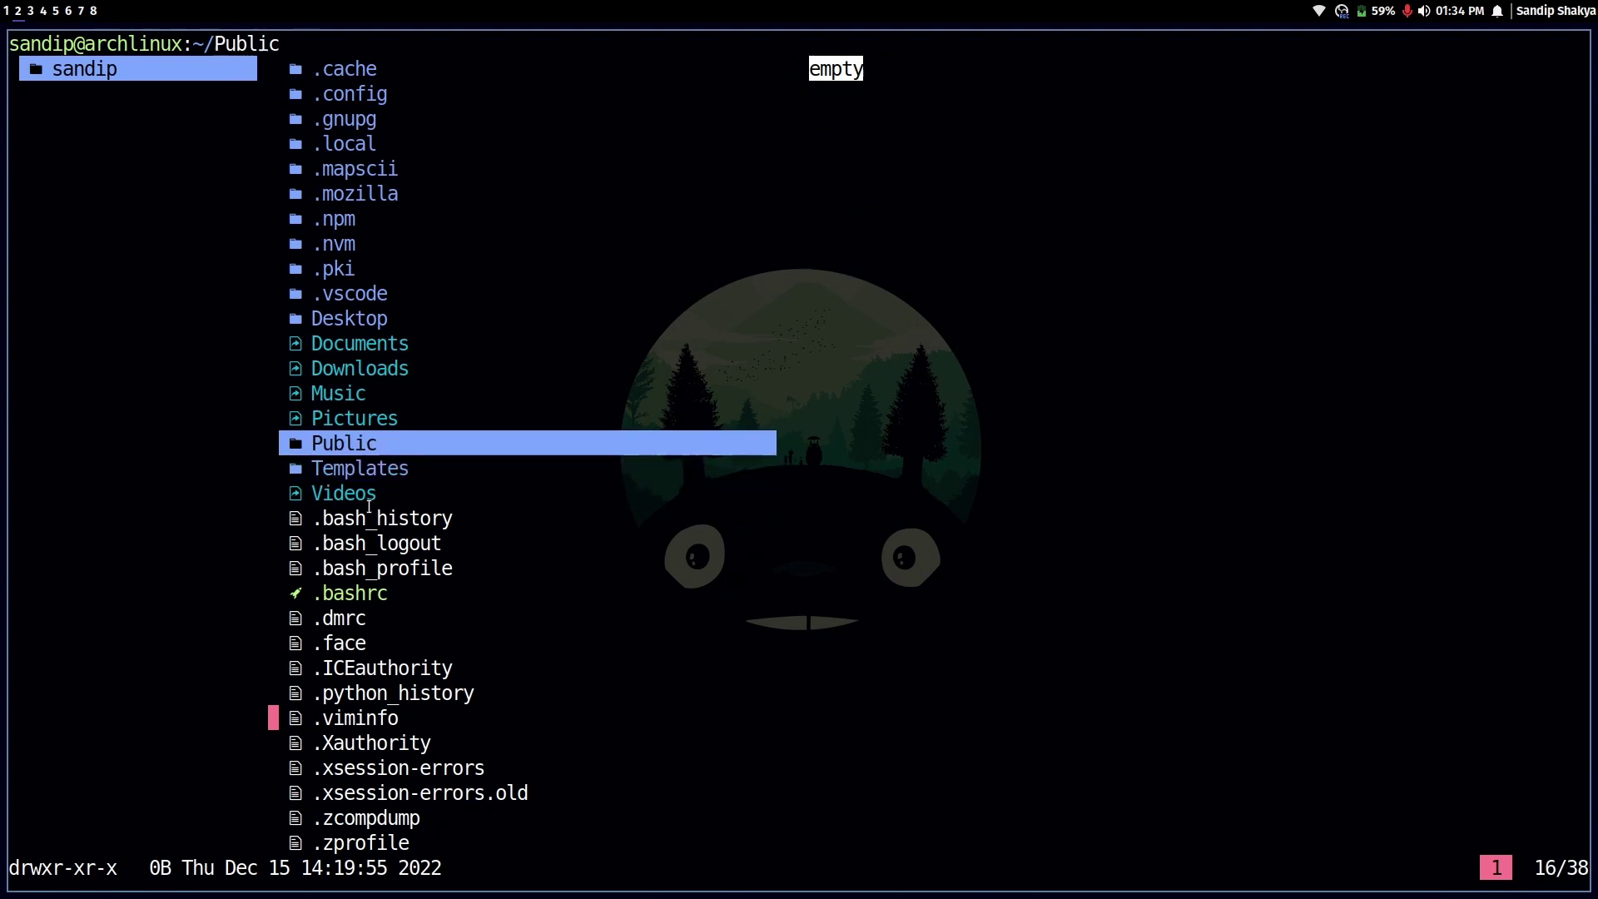
key(l)
key(h)
key(Up)
key(Up)
key(Up)
key(Up)
key(Up)
key(Up)
key(Up)
key(Up)
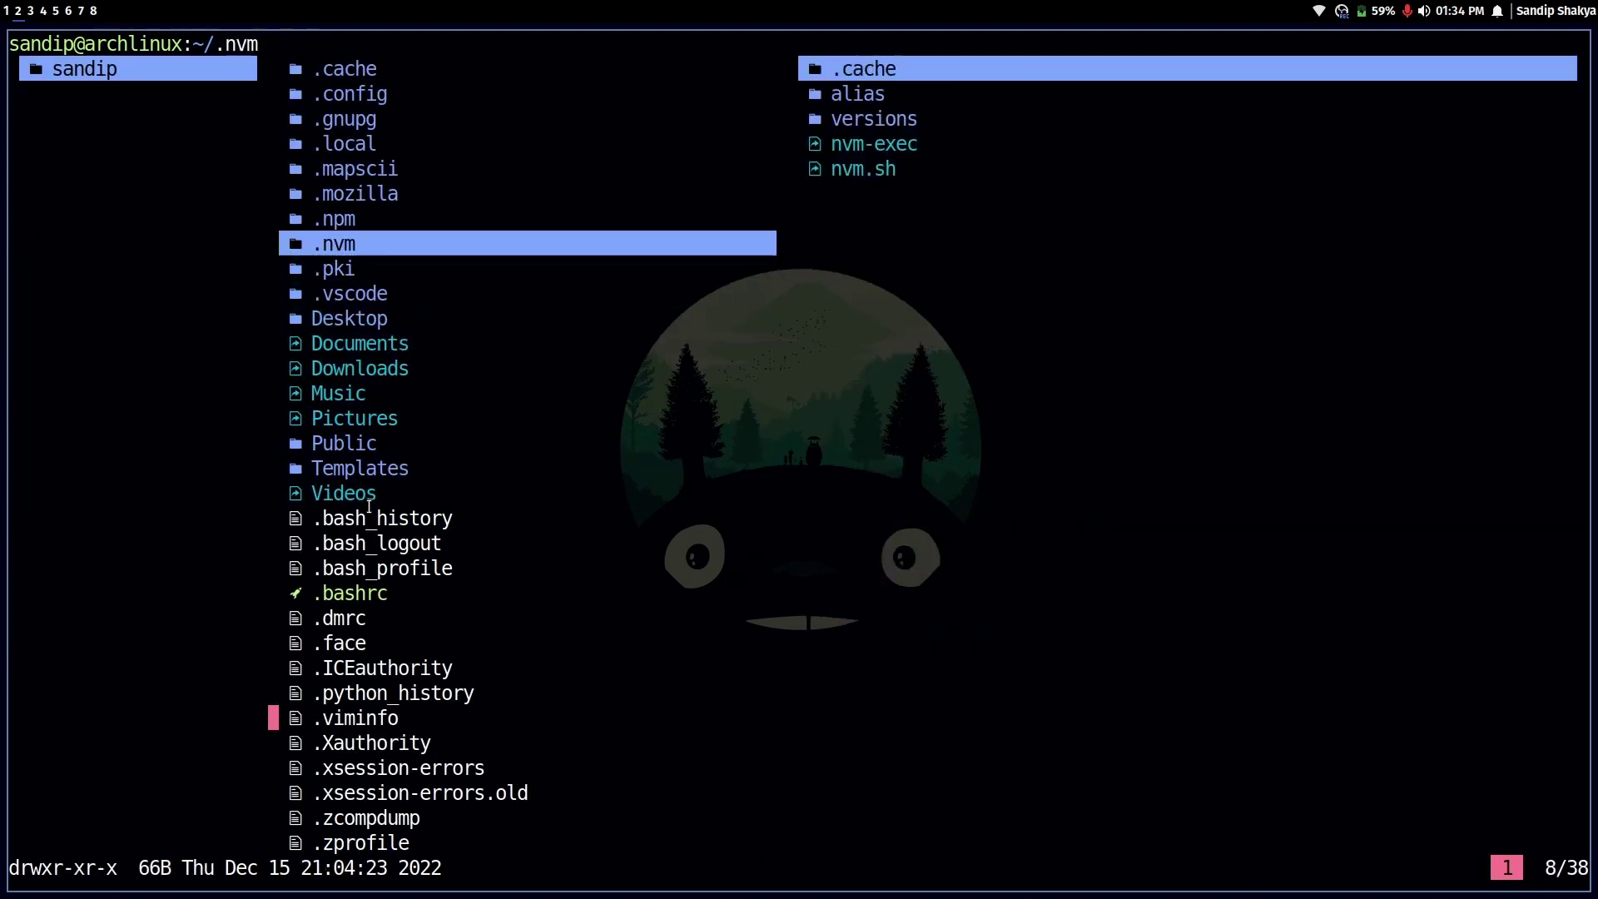
key(Up)
key(Up)
Step: Toggle hidden dotfiles off and on with zh, then enter the .config folder
key(z)
key(h)
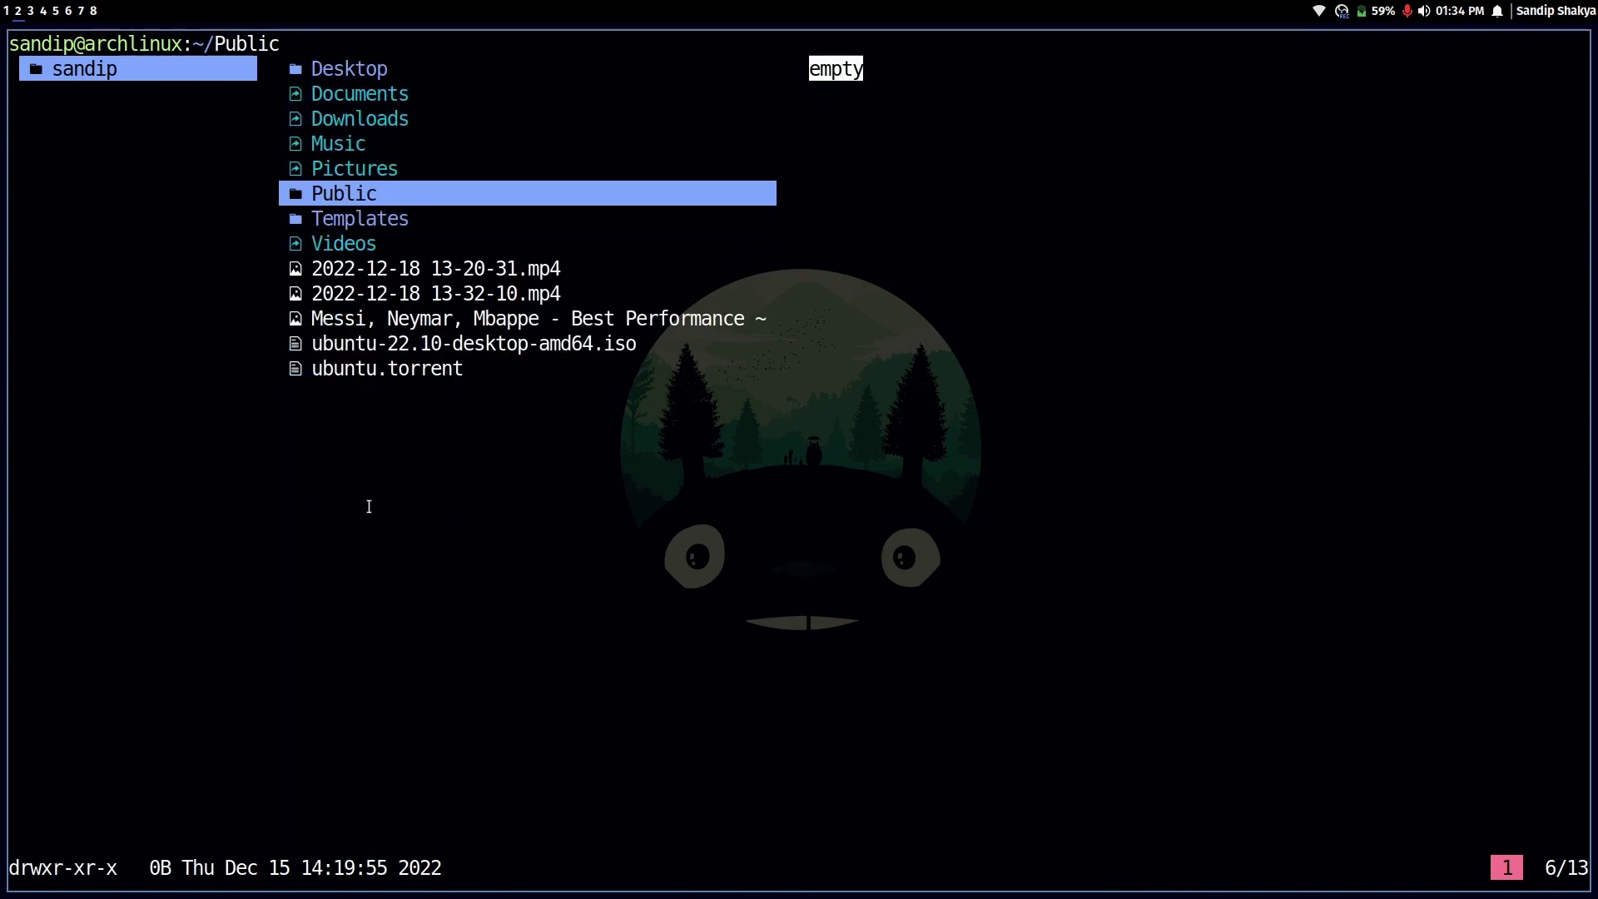
key(z)
key(h)
key(Up)
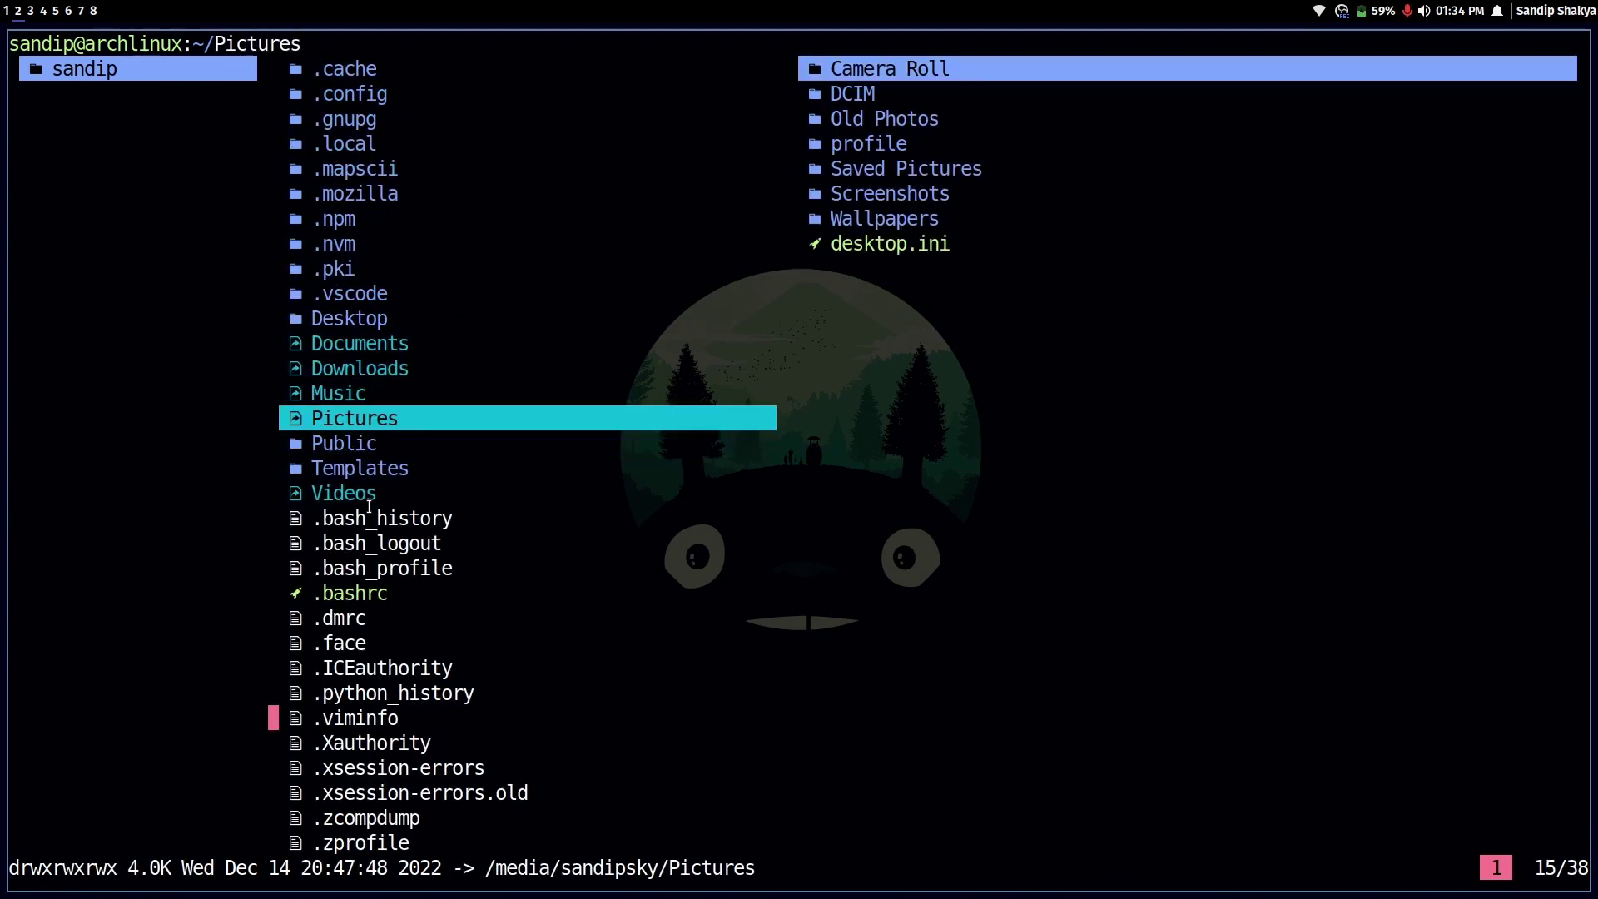
key(Up)
key(Up)
key(Up)
key(Up)
key(Up)
key(Up)
key(Up)
key(Up)
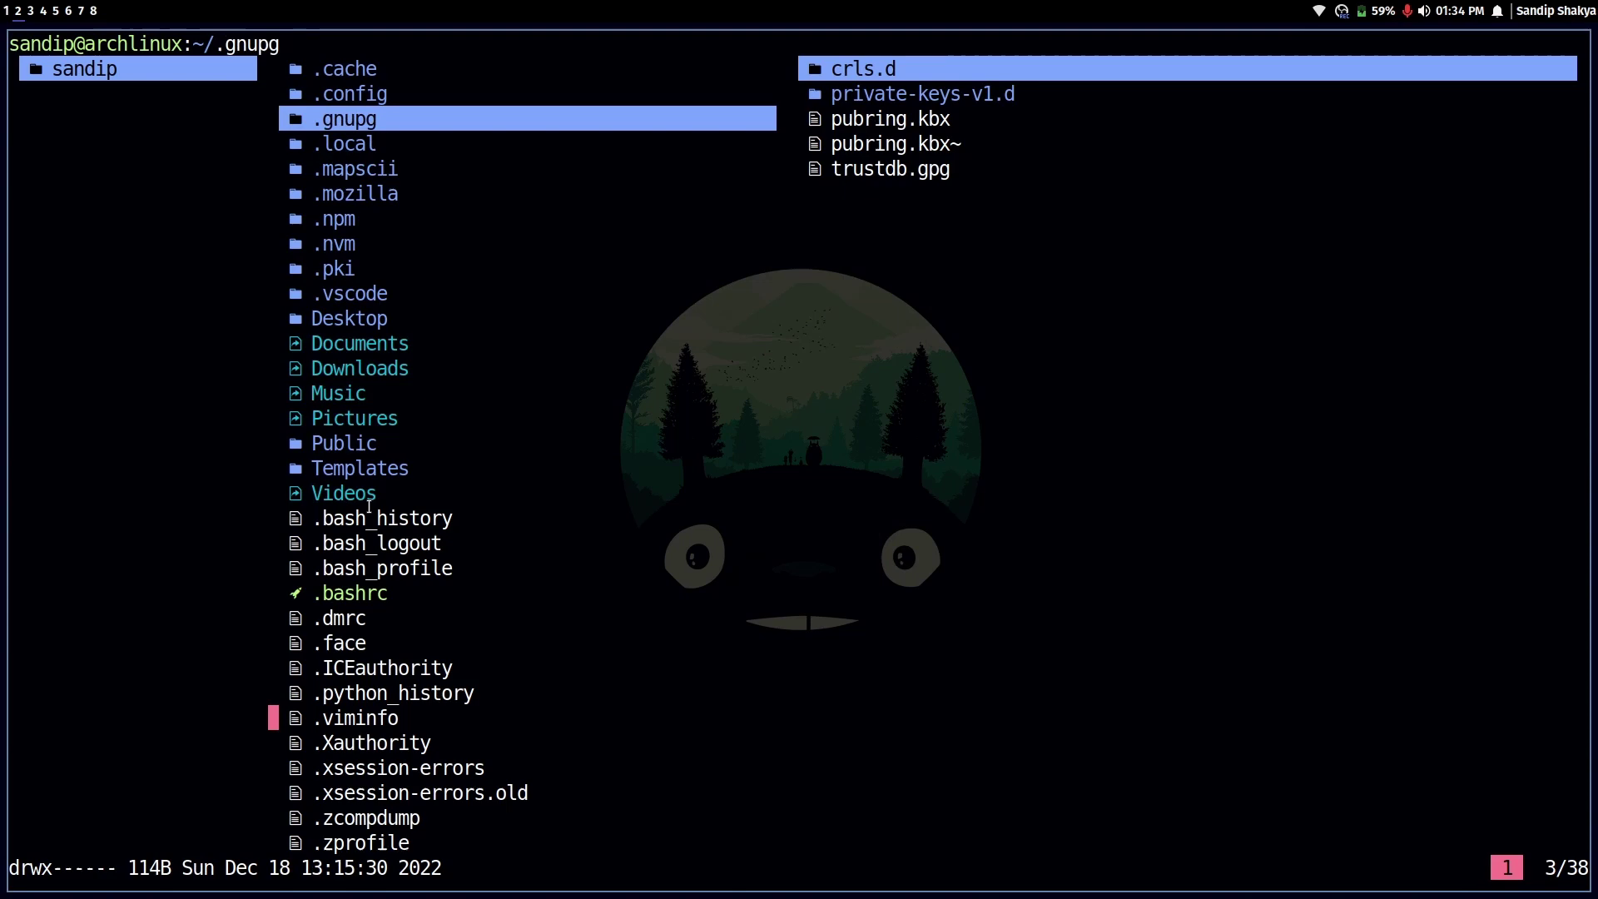
key(Up)
key(Right)
Step: Enter ~/.config/lf and view lfrc in an editor beside lf
key(Down)
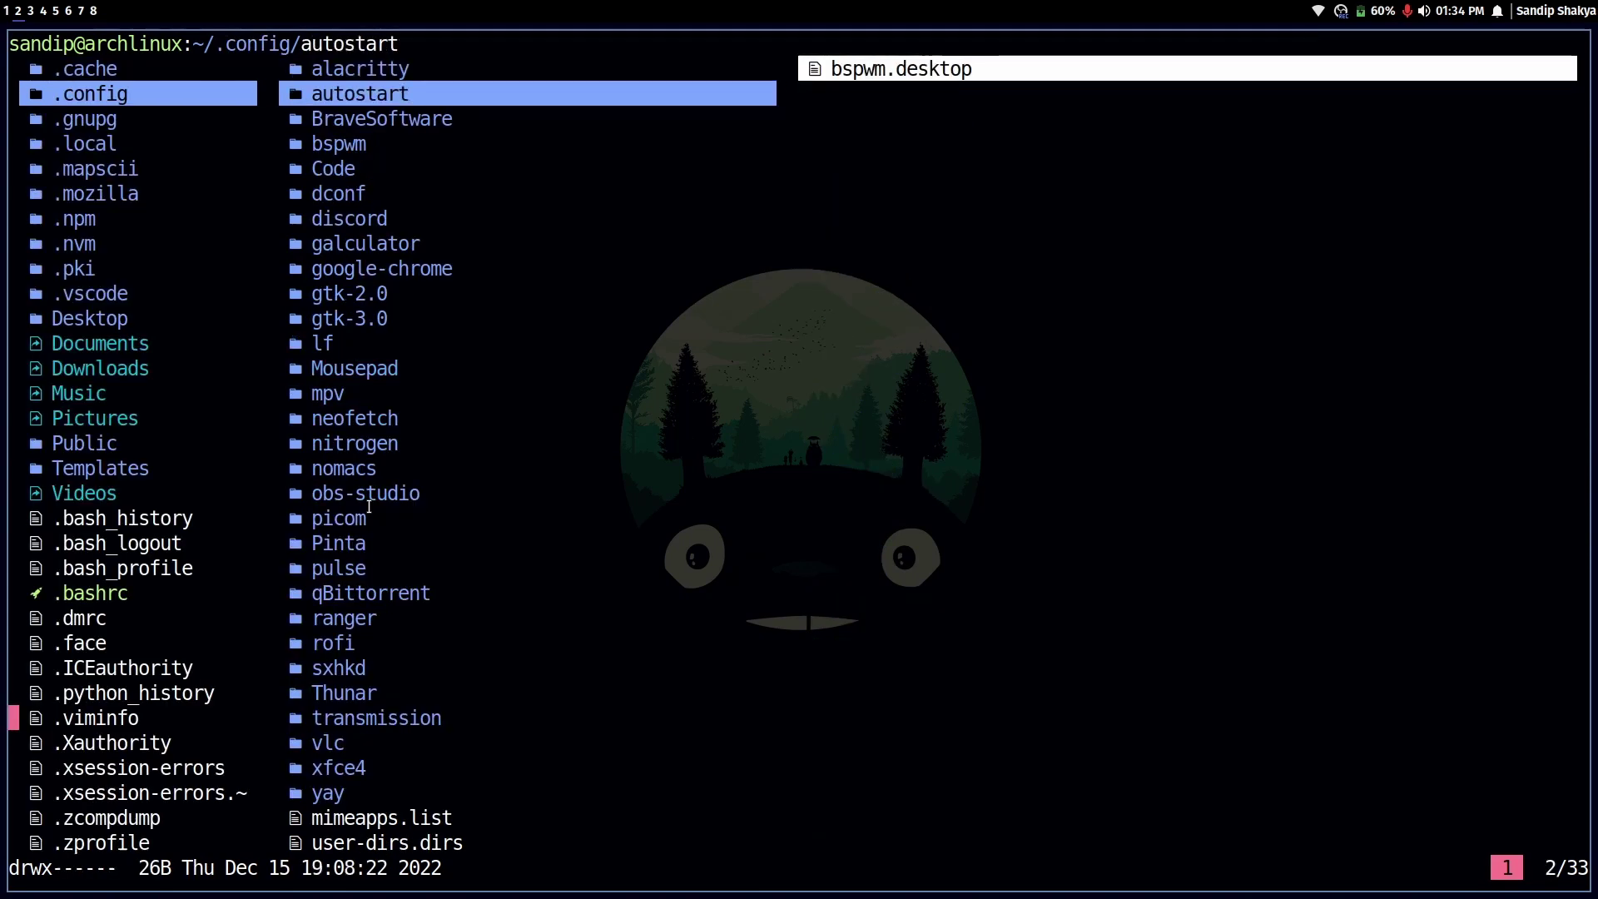
key(Down)
key(Down)
key(Down)
key(Down)
key(Down)
key(Right)
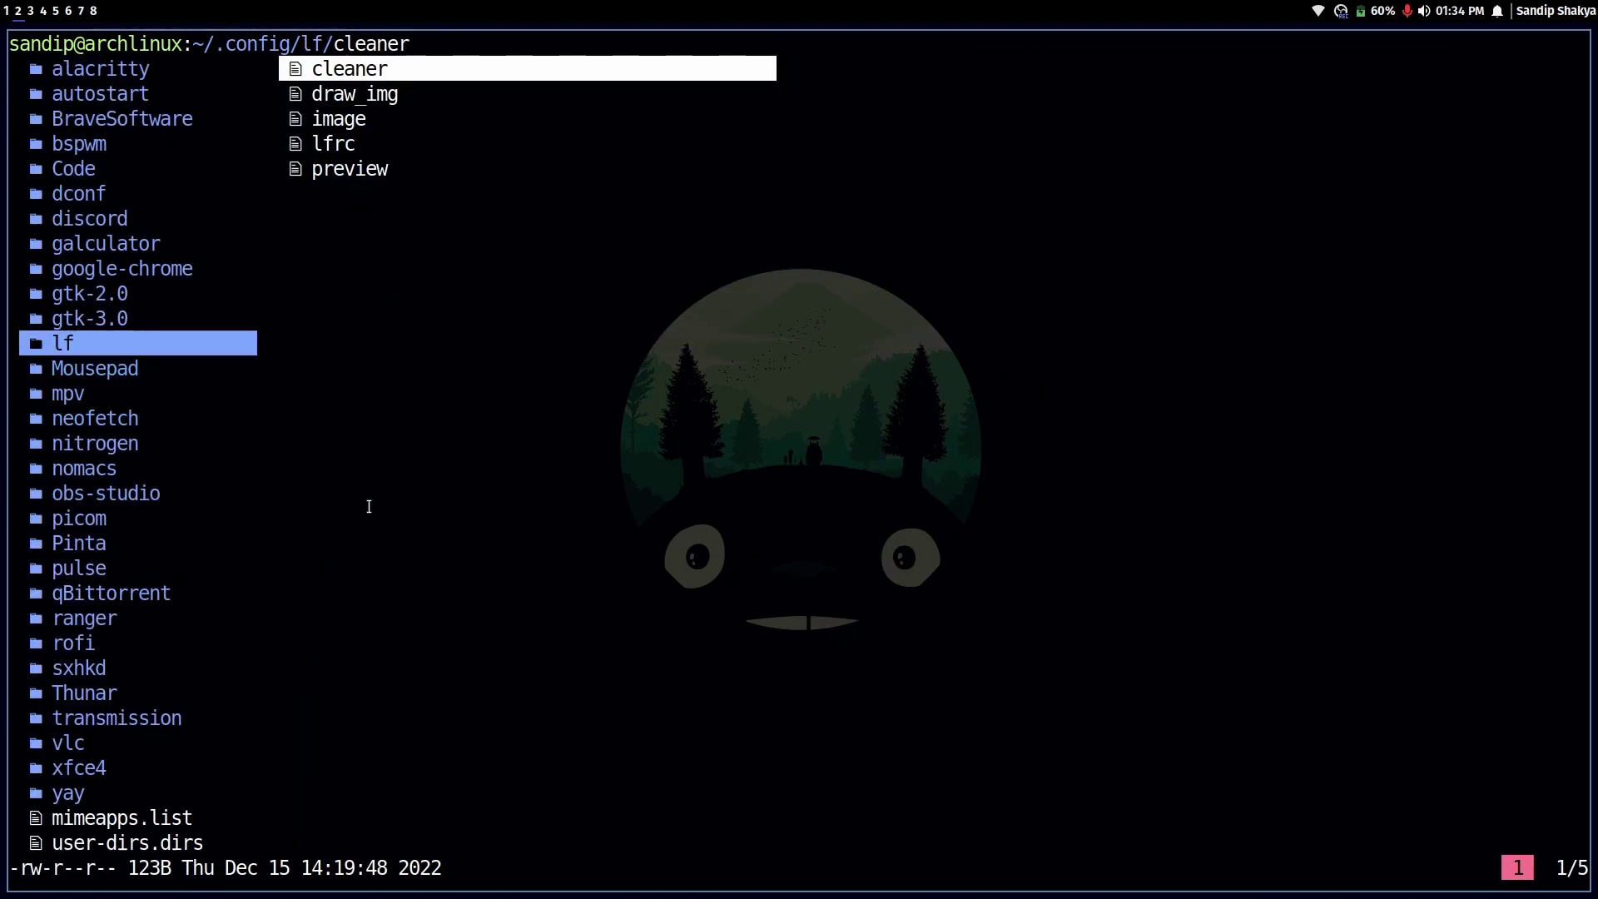
key(Down)
key(Down)
key(Down)
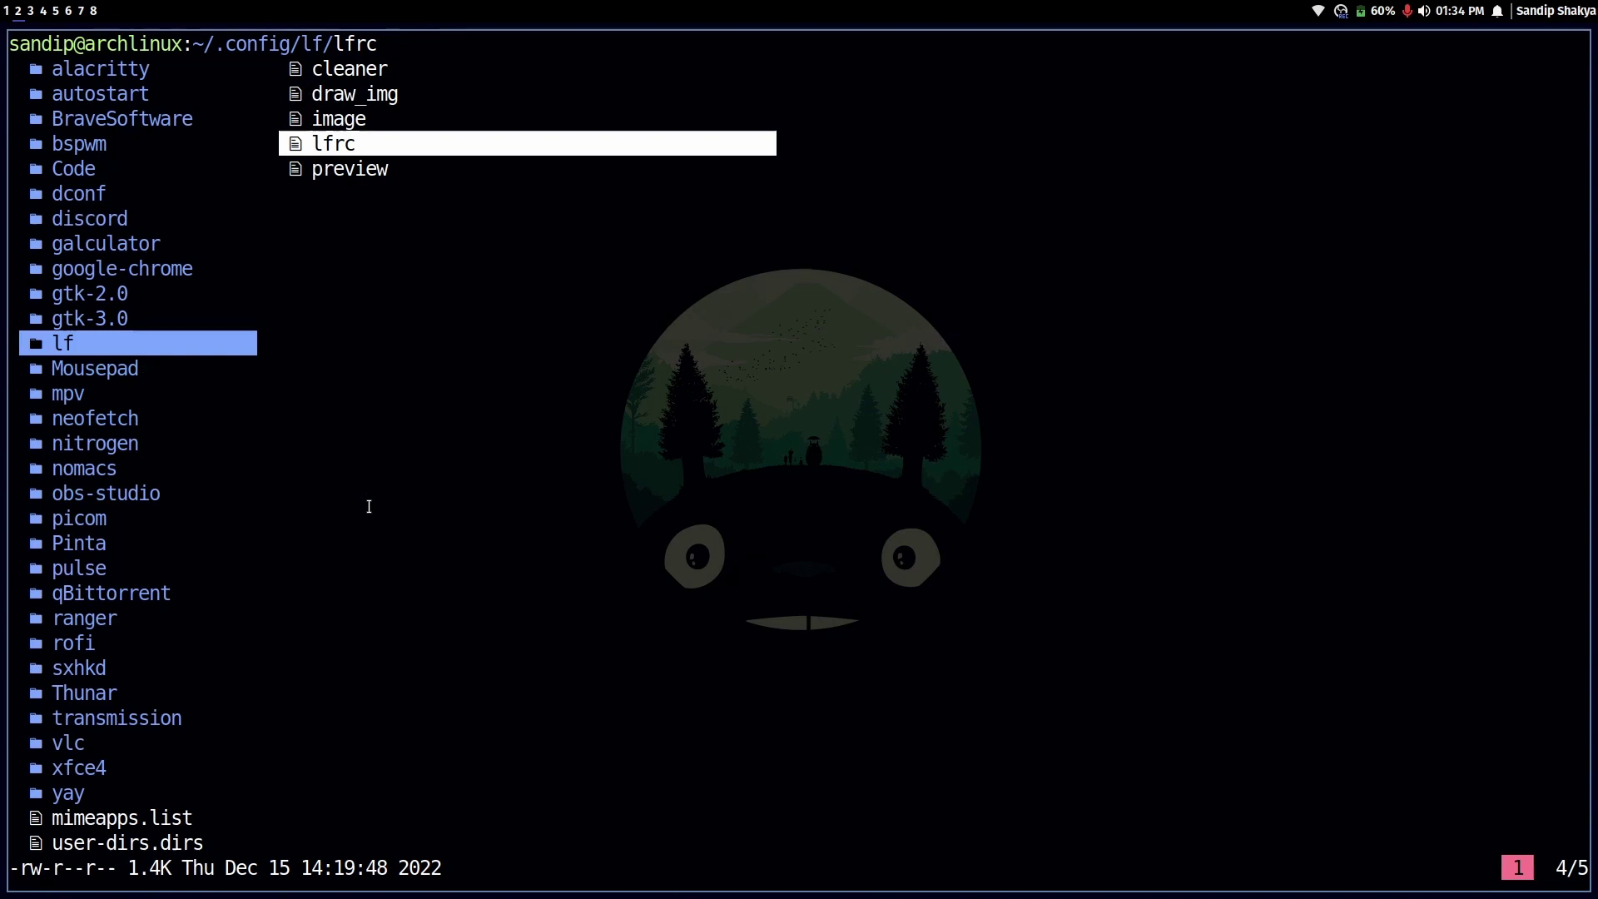
key(Right)
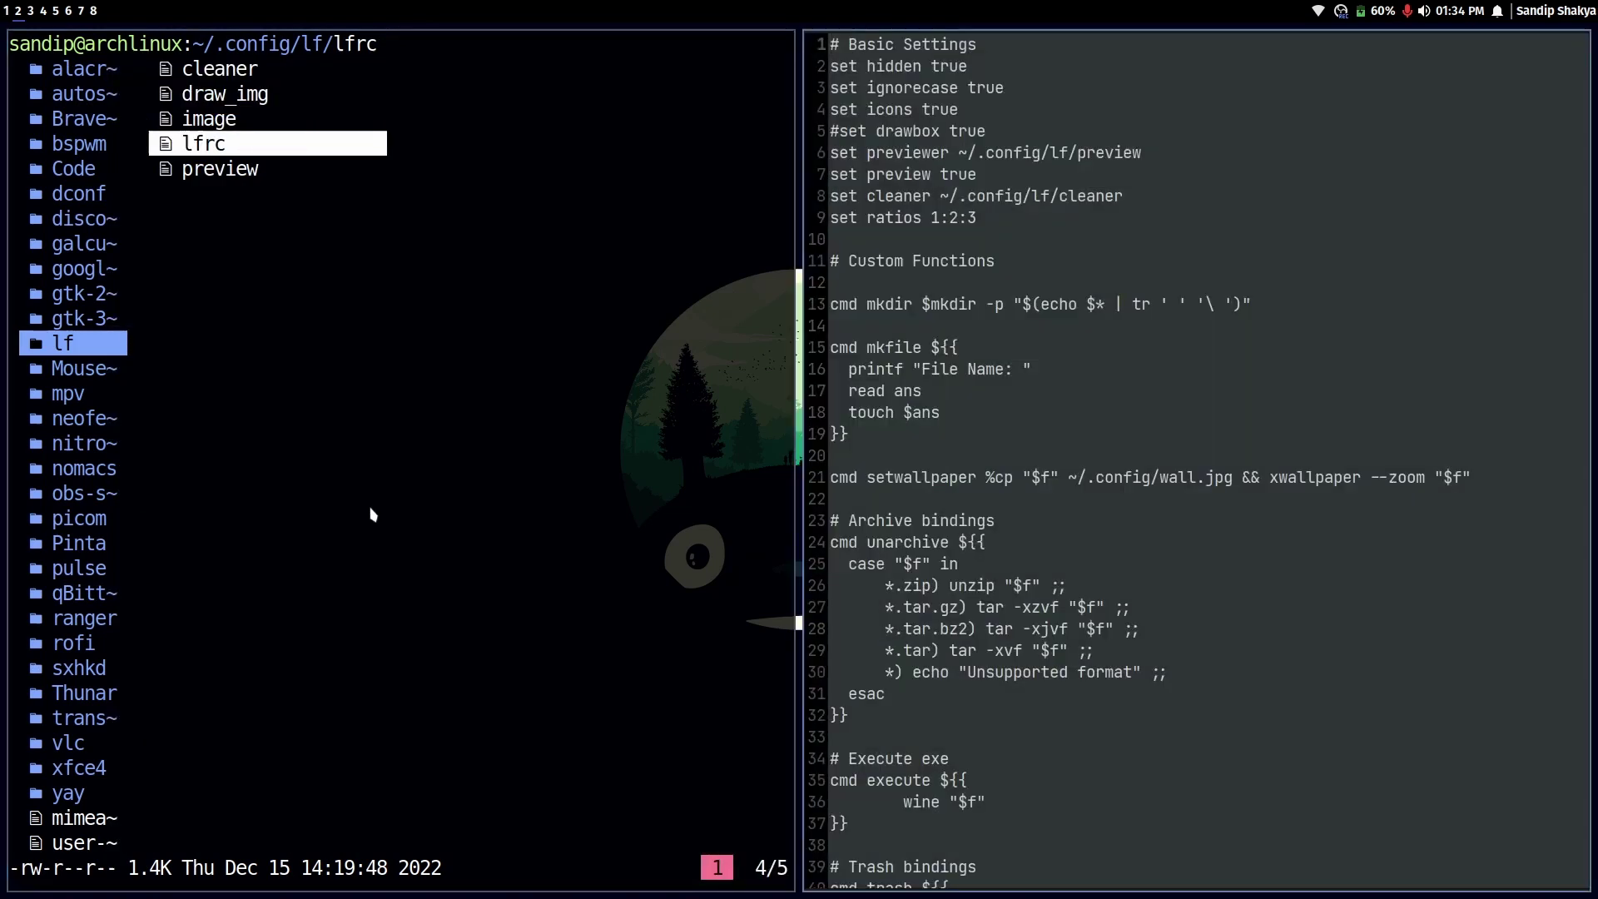
scroll(1123, 500, down, 5)
scroll(1123, 500, down, 5)
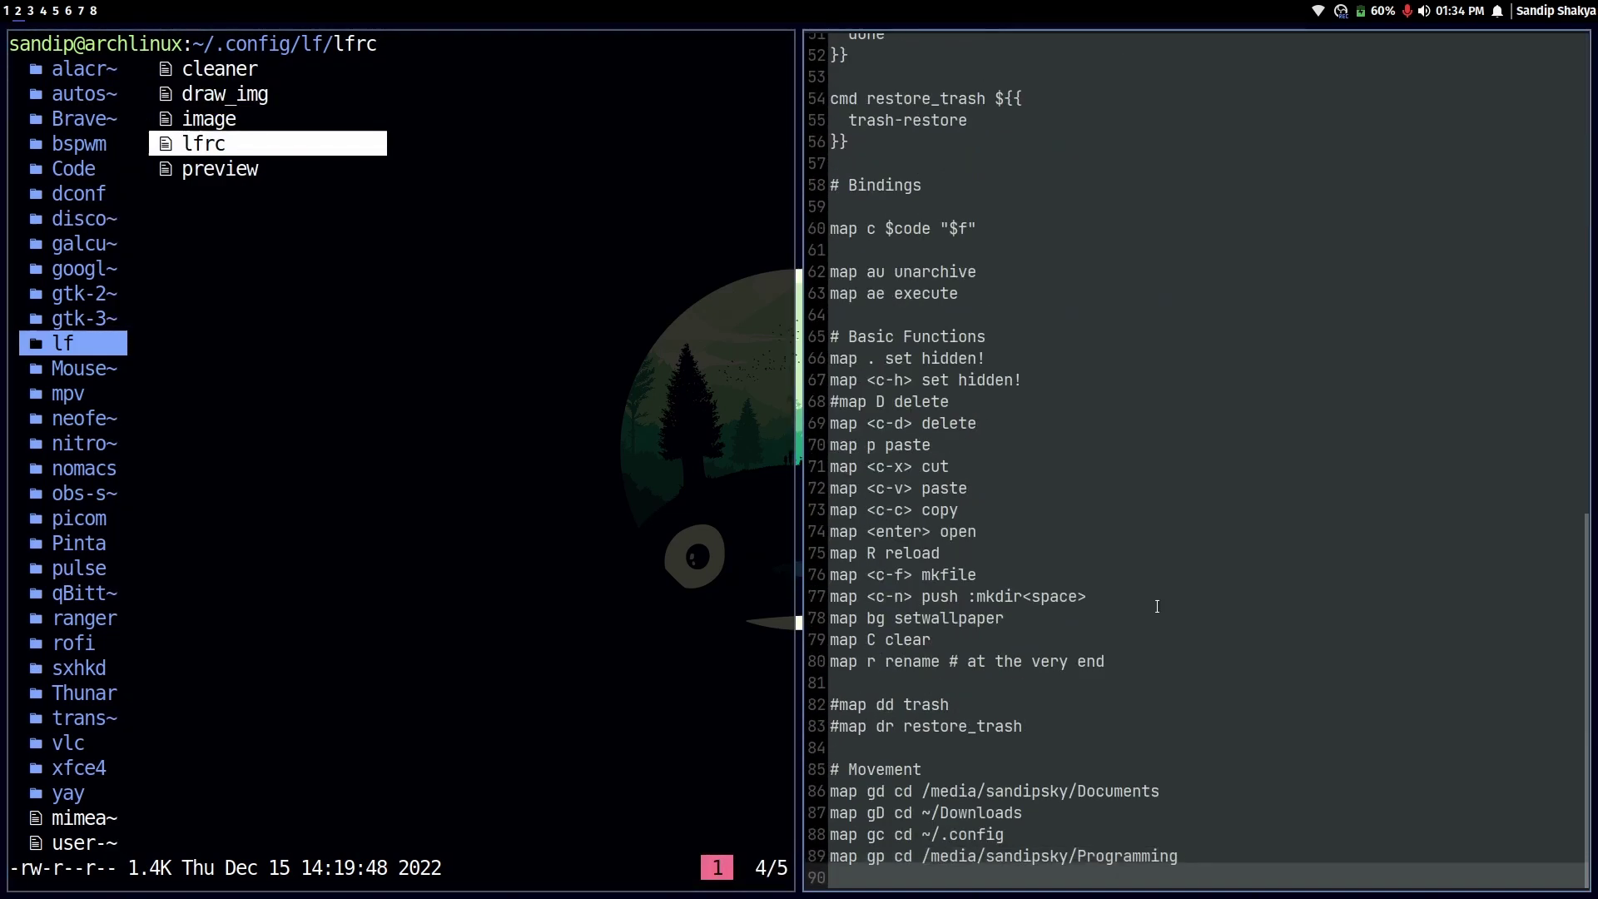
scroll(942, 497, up, 5)
scroll(1050, 748, up, 5)
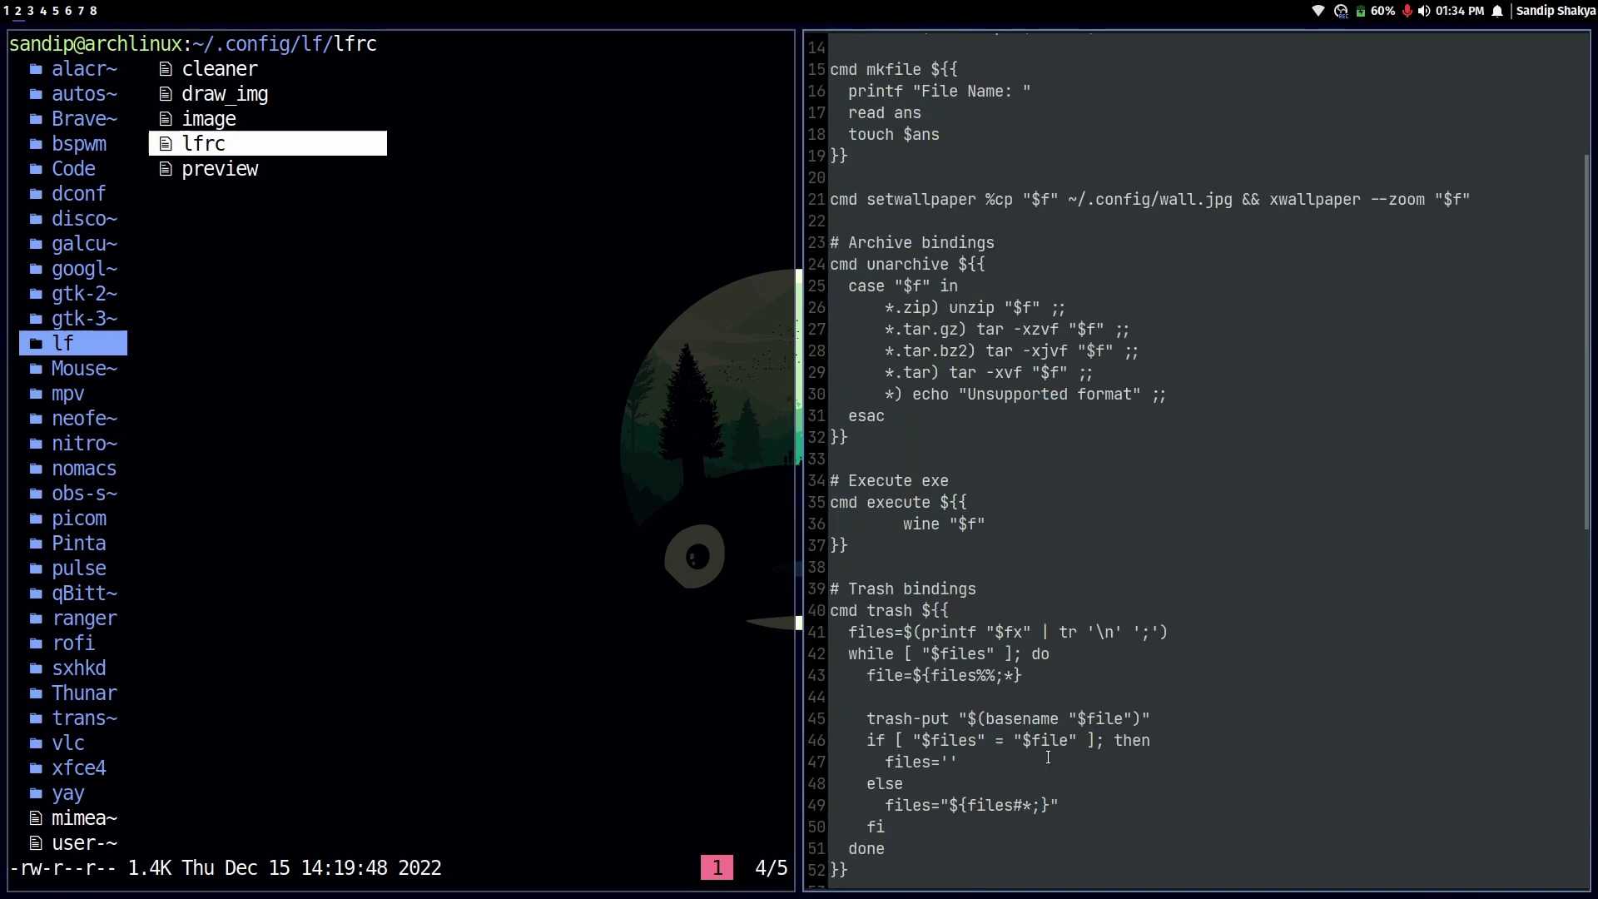
Step: Close the lfrc editor, go back up to .config, and switch to the browser workspace
key(super+q)
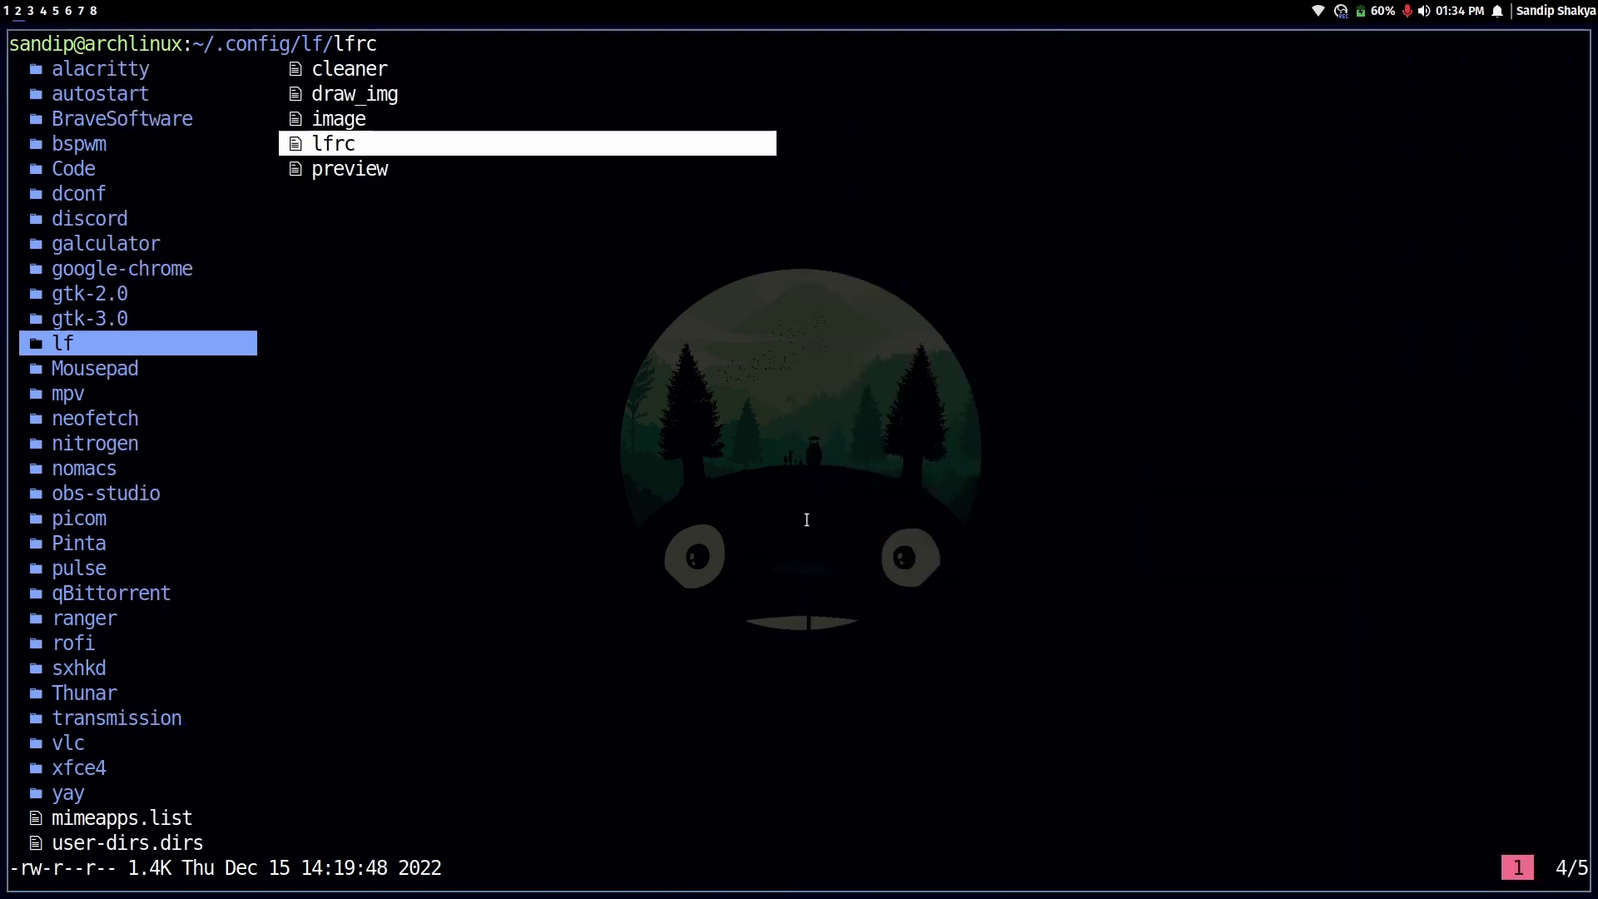
key(h)
key(h)
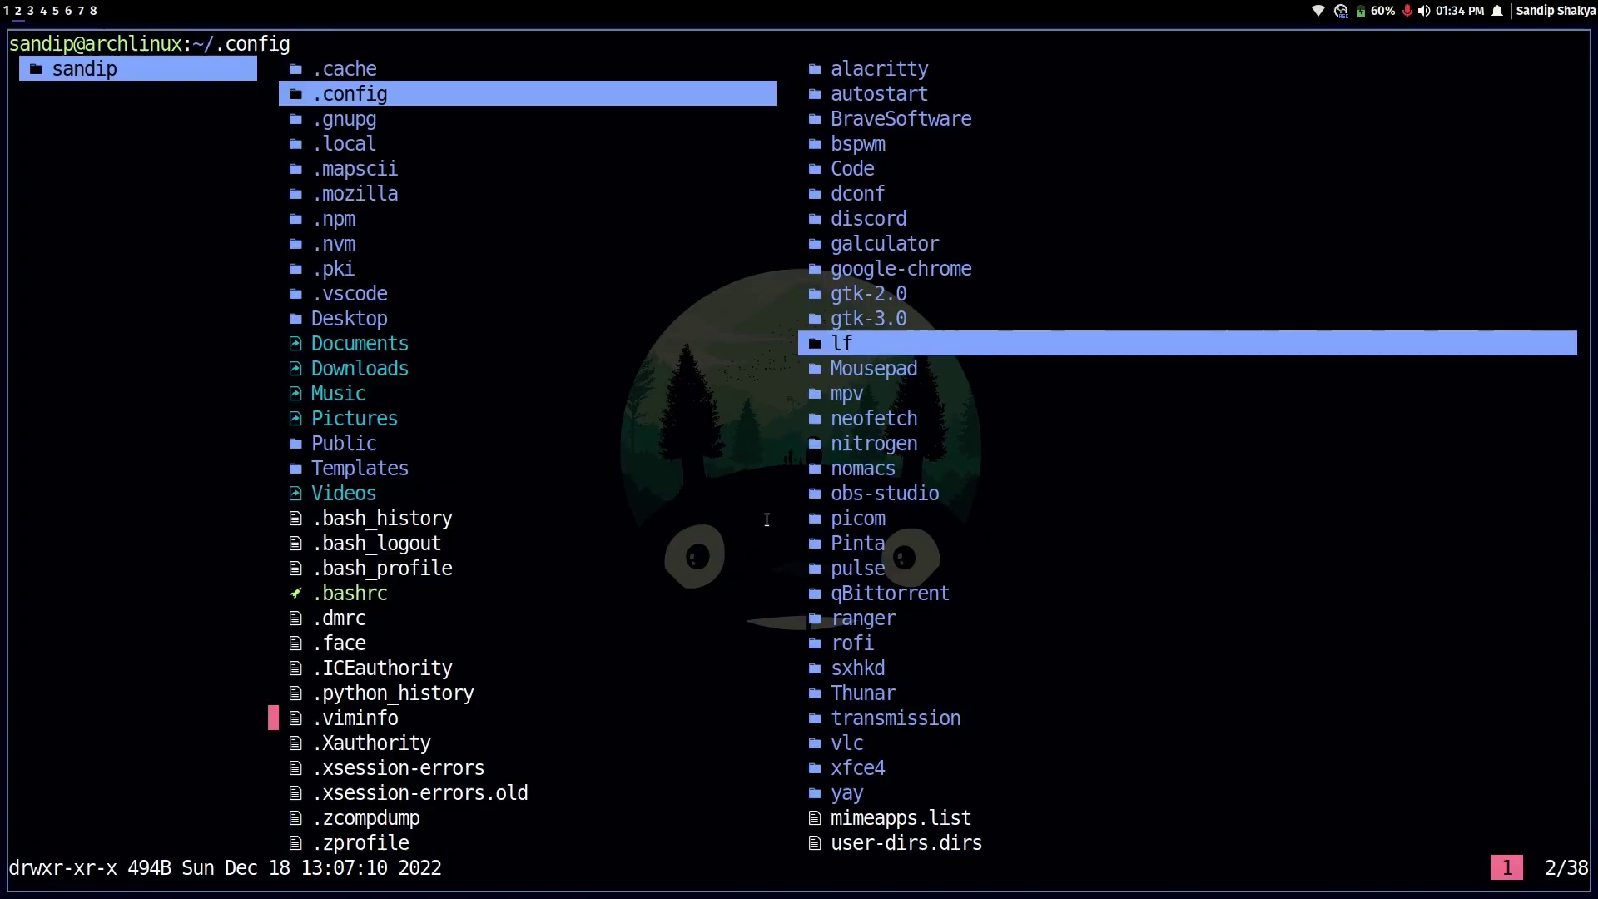
key(super+2)
Step: From the gokcehan/lf README, open the documentation link in a new tab and view it
click(889, 42)
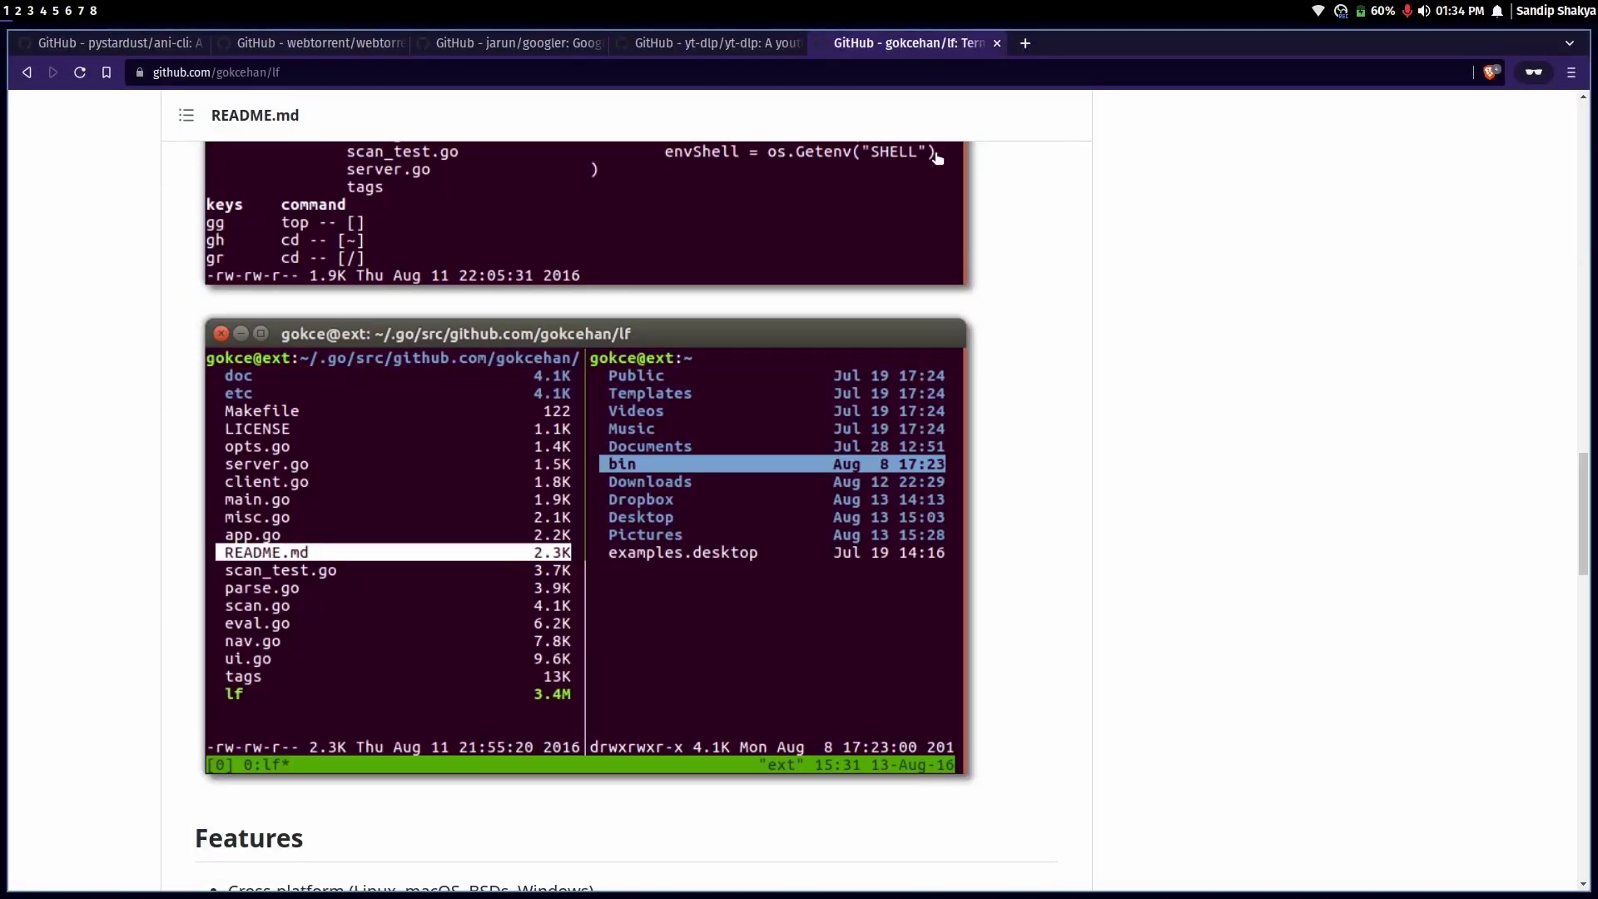
scroll(769, 678, up, 5)
scroll(769, 678, up, 5)
scroll(769, 677, up, 5)
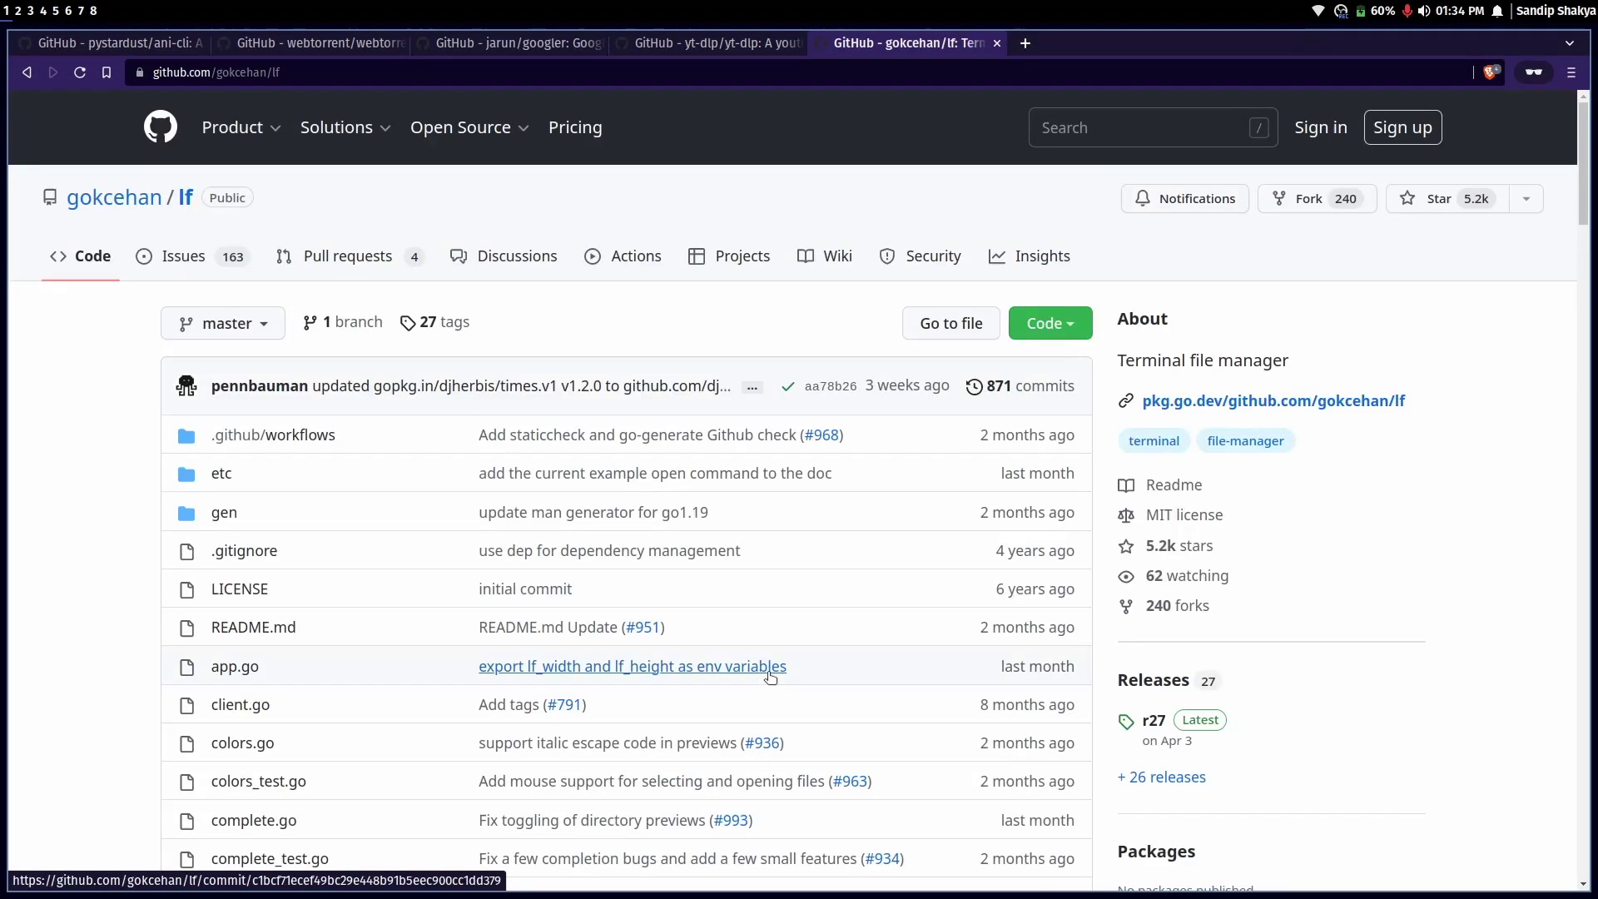
scroll(768, 678, up, 2)
scroll(769, 678, down, 5)
scroll(770, 677, down, 5)
scroll(769, 678, down, 5)
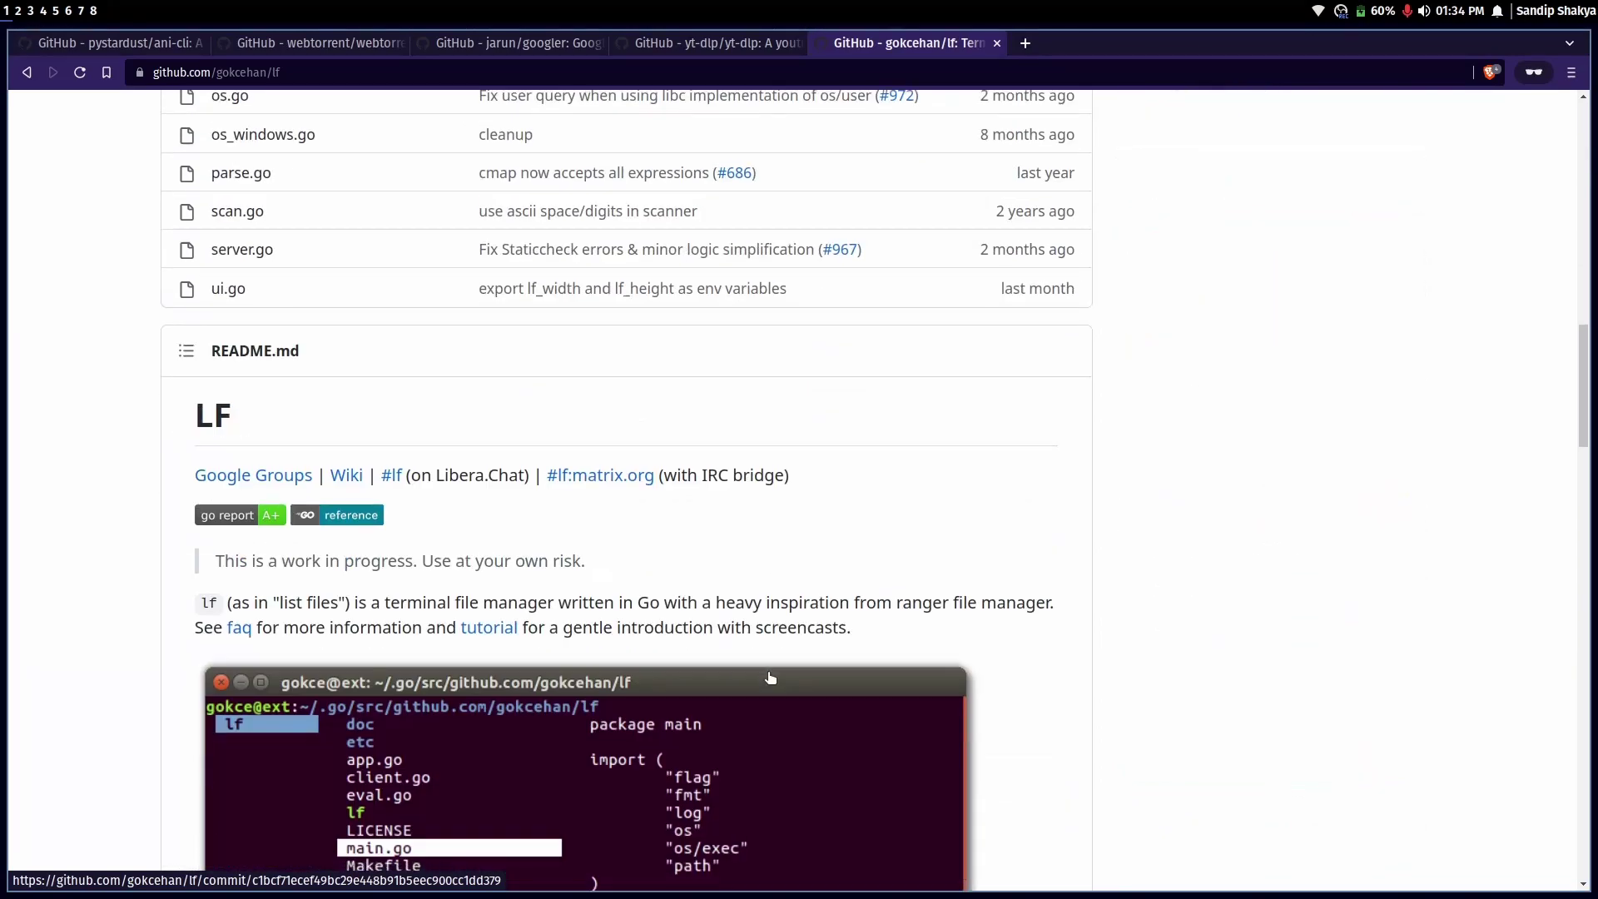
scroll(769, 678, down, 5)
scroll(769, 678, down, 3)
scroll(769, 678, down, 5)
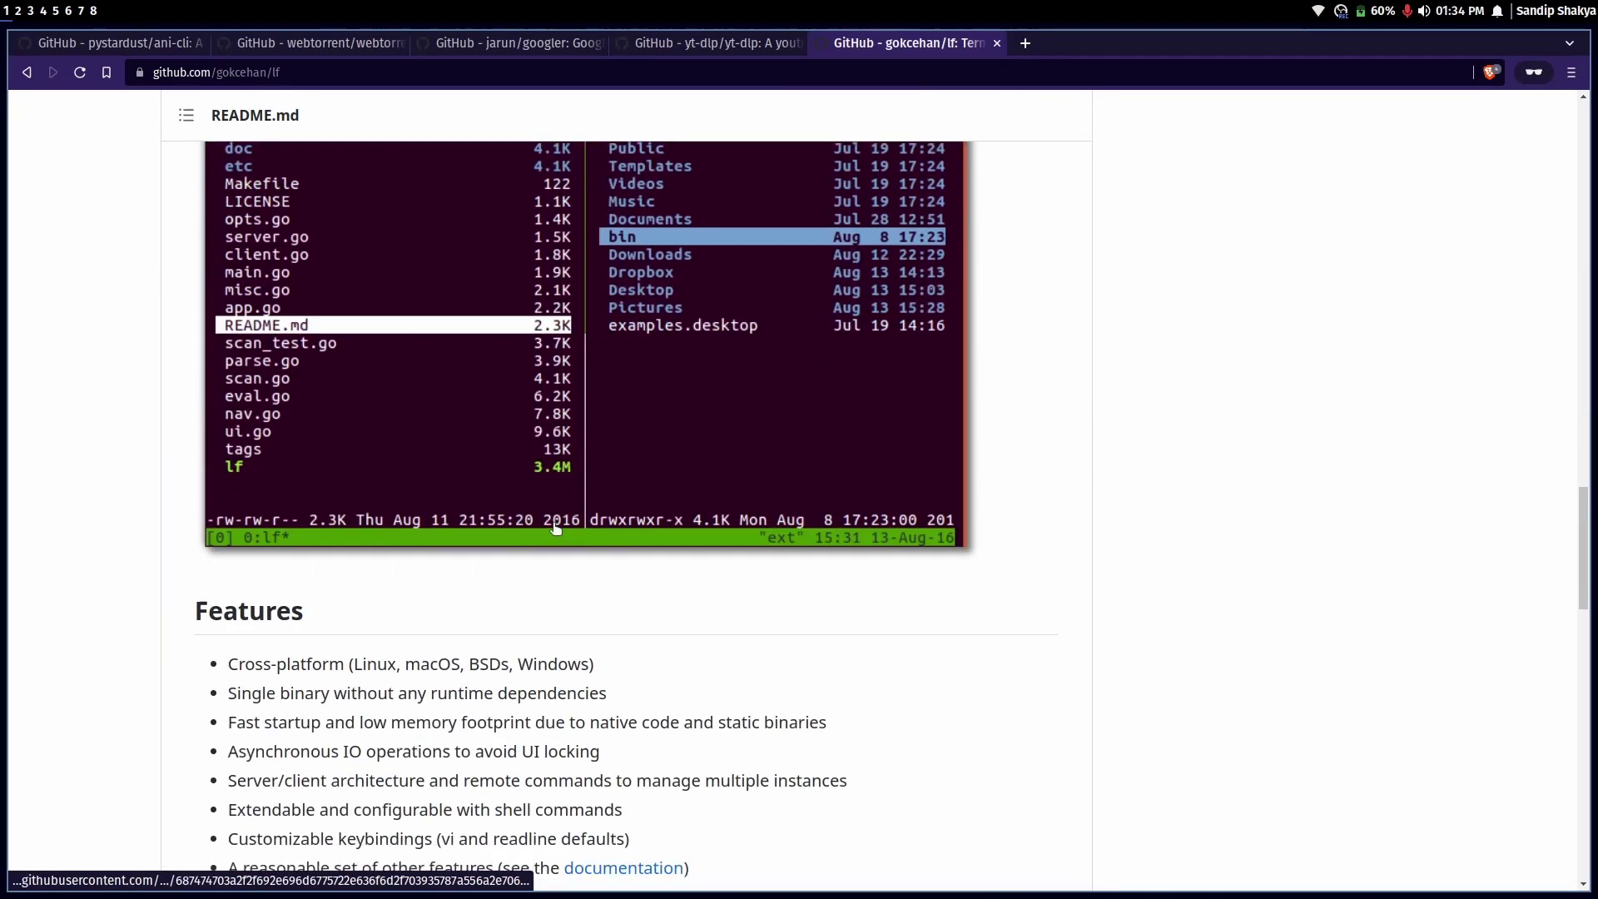
scroll(624, 624, down, 5)
scroll(558, 579, down, 5)
scroll(559, 580, down, 5)
scroll(558, 579, down, 4)
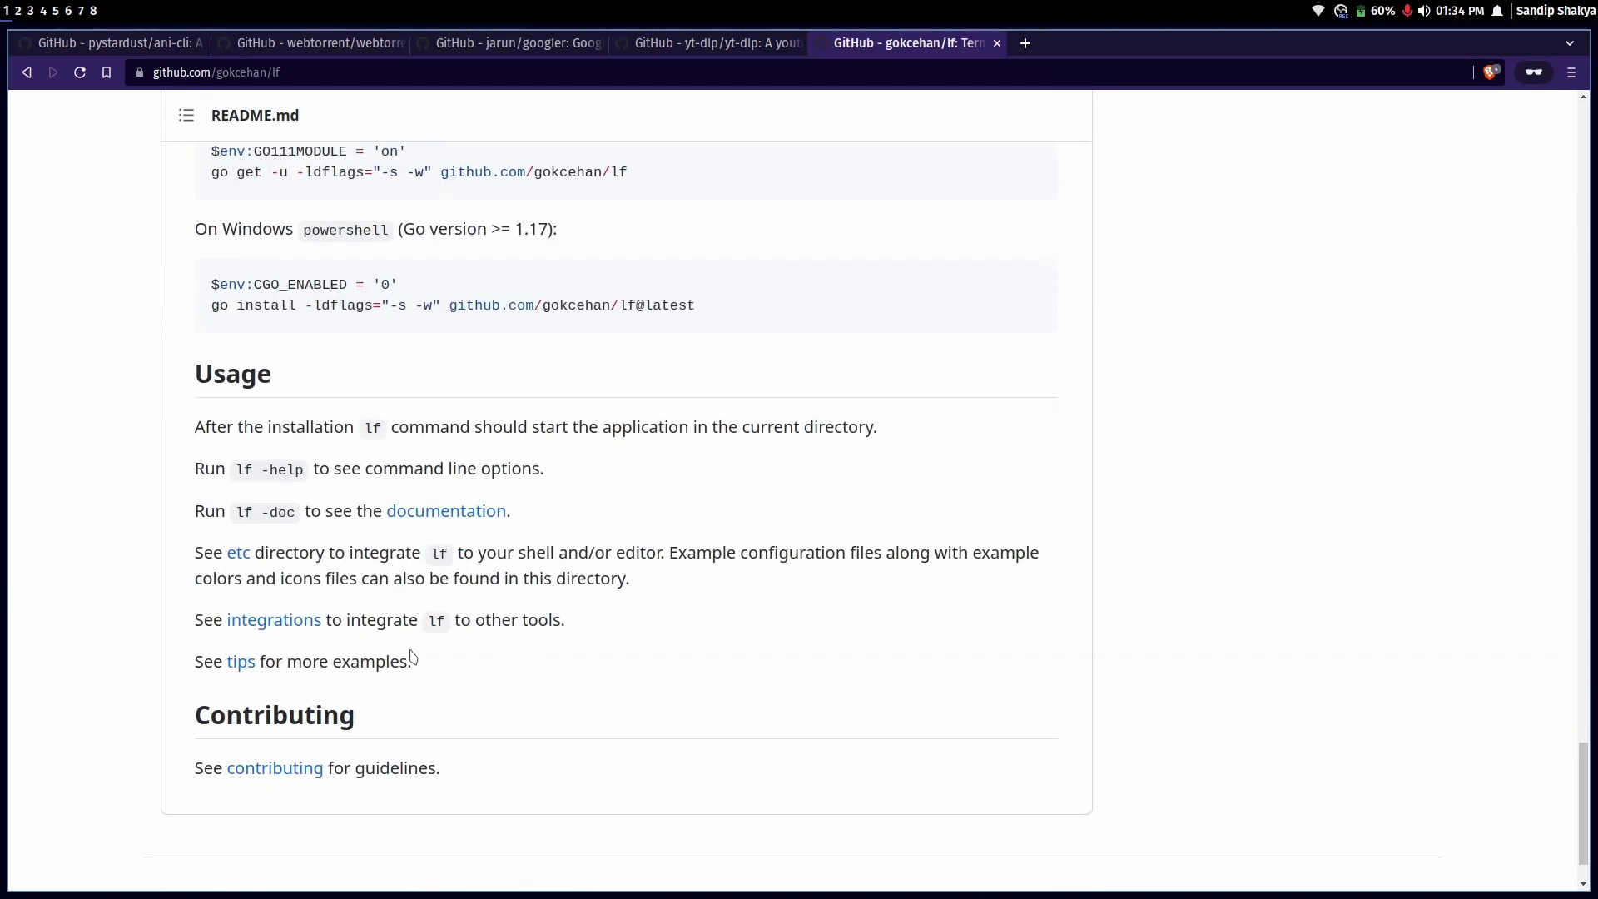
scroll(413, 599, down, 3)
scroll(349, 561, up, 2)
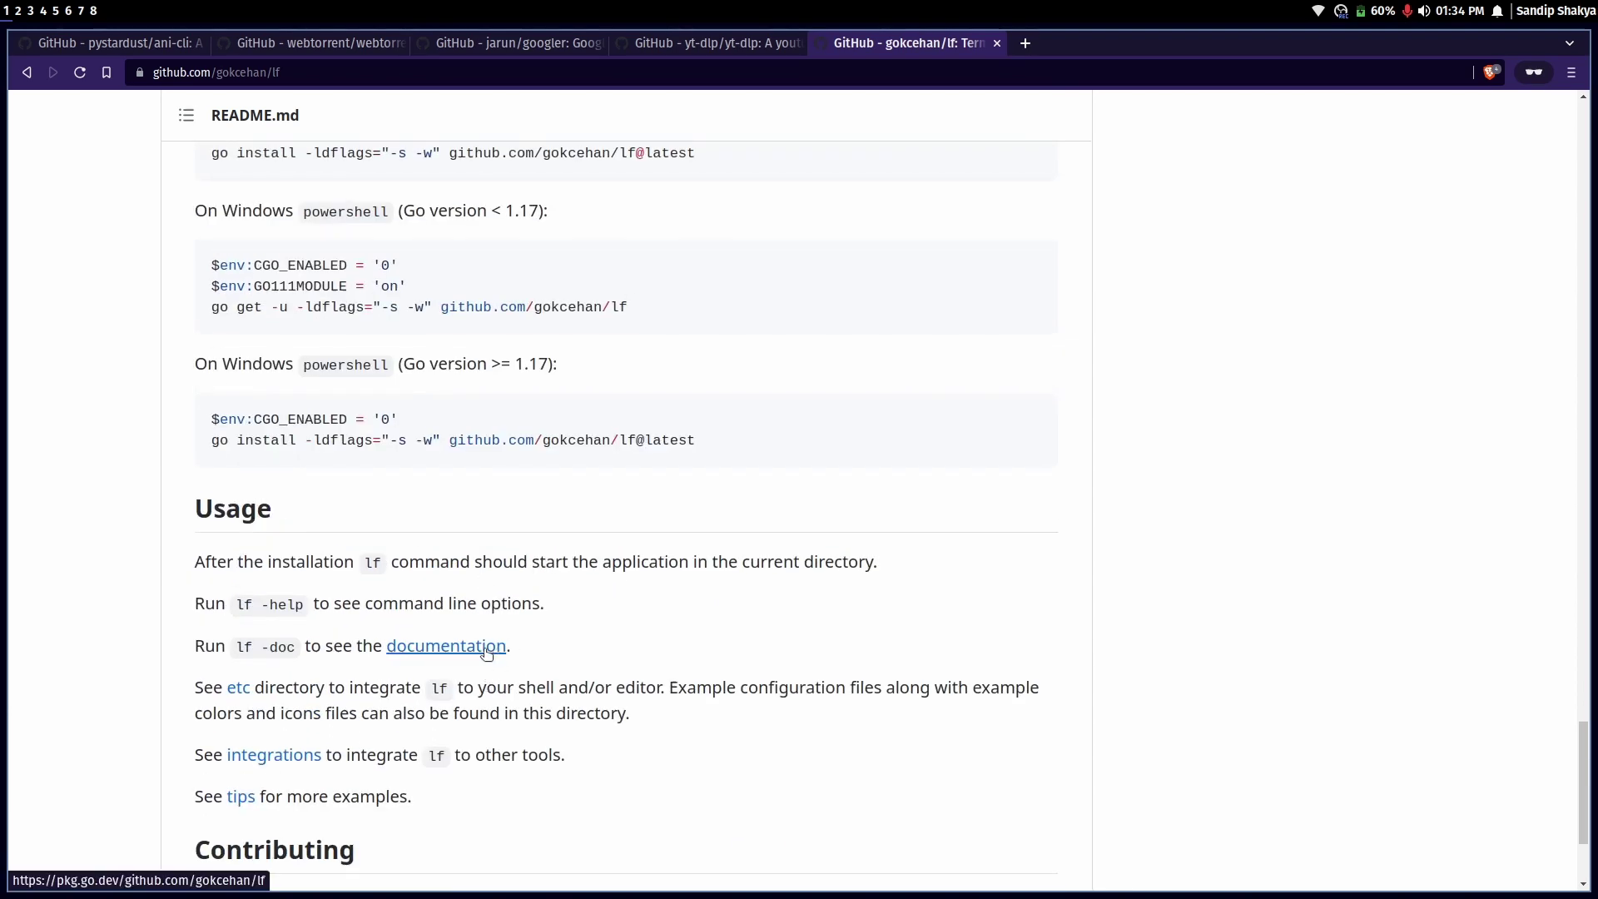
right_click(488, 649)
click(537, 662)
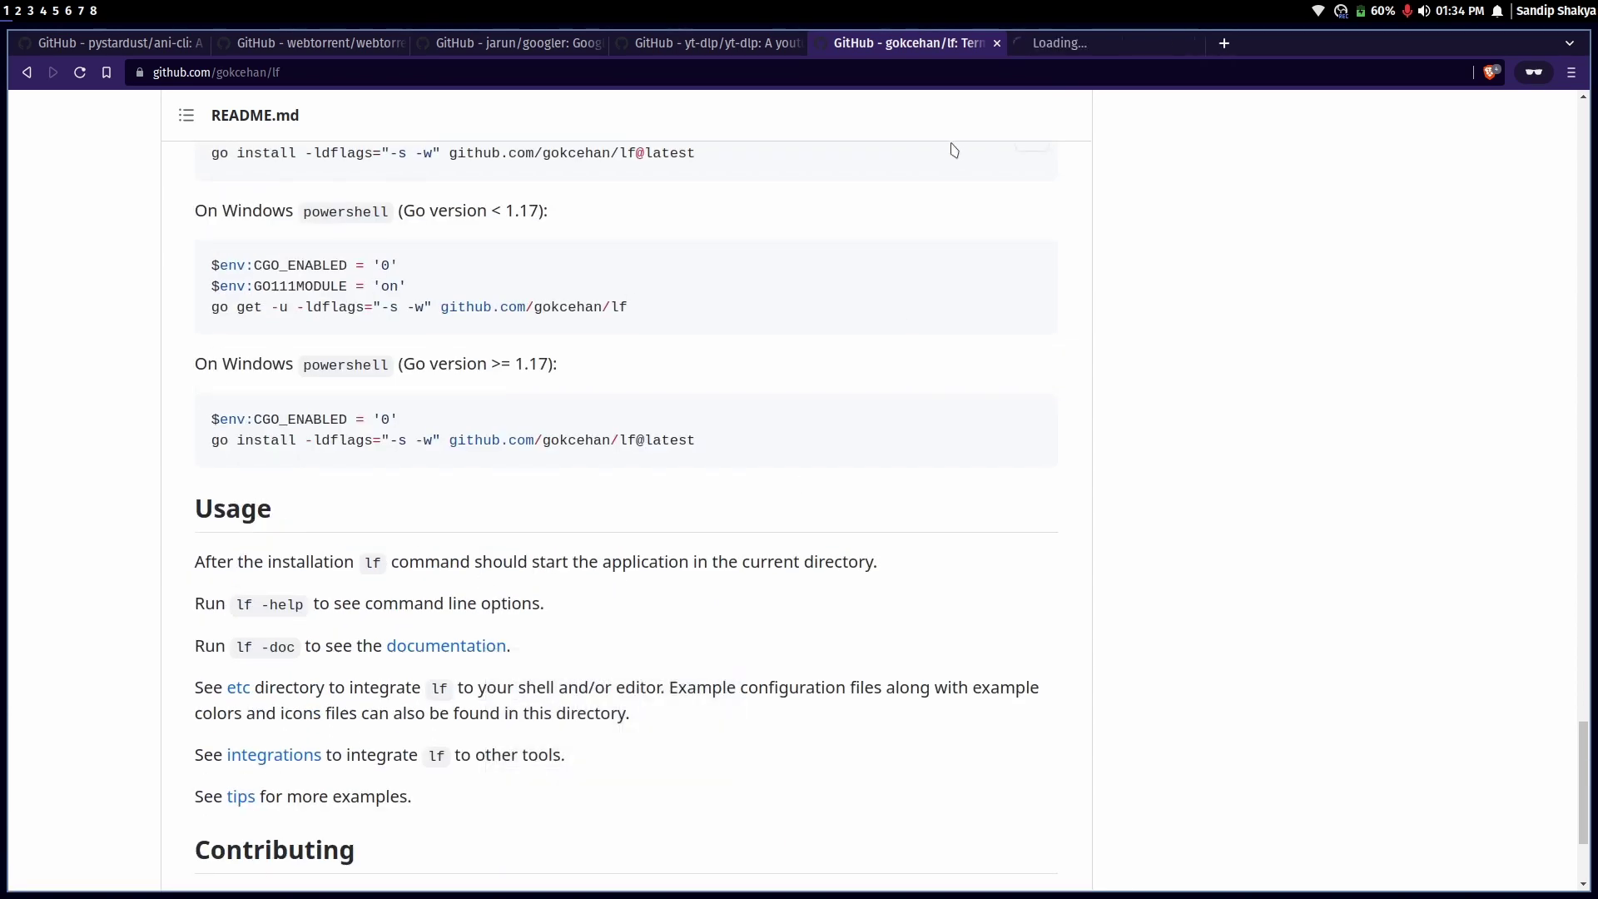
click(1105, 43)
scroll(749, 713, down, 5)
scroll(749, 711, up, 3)
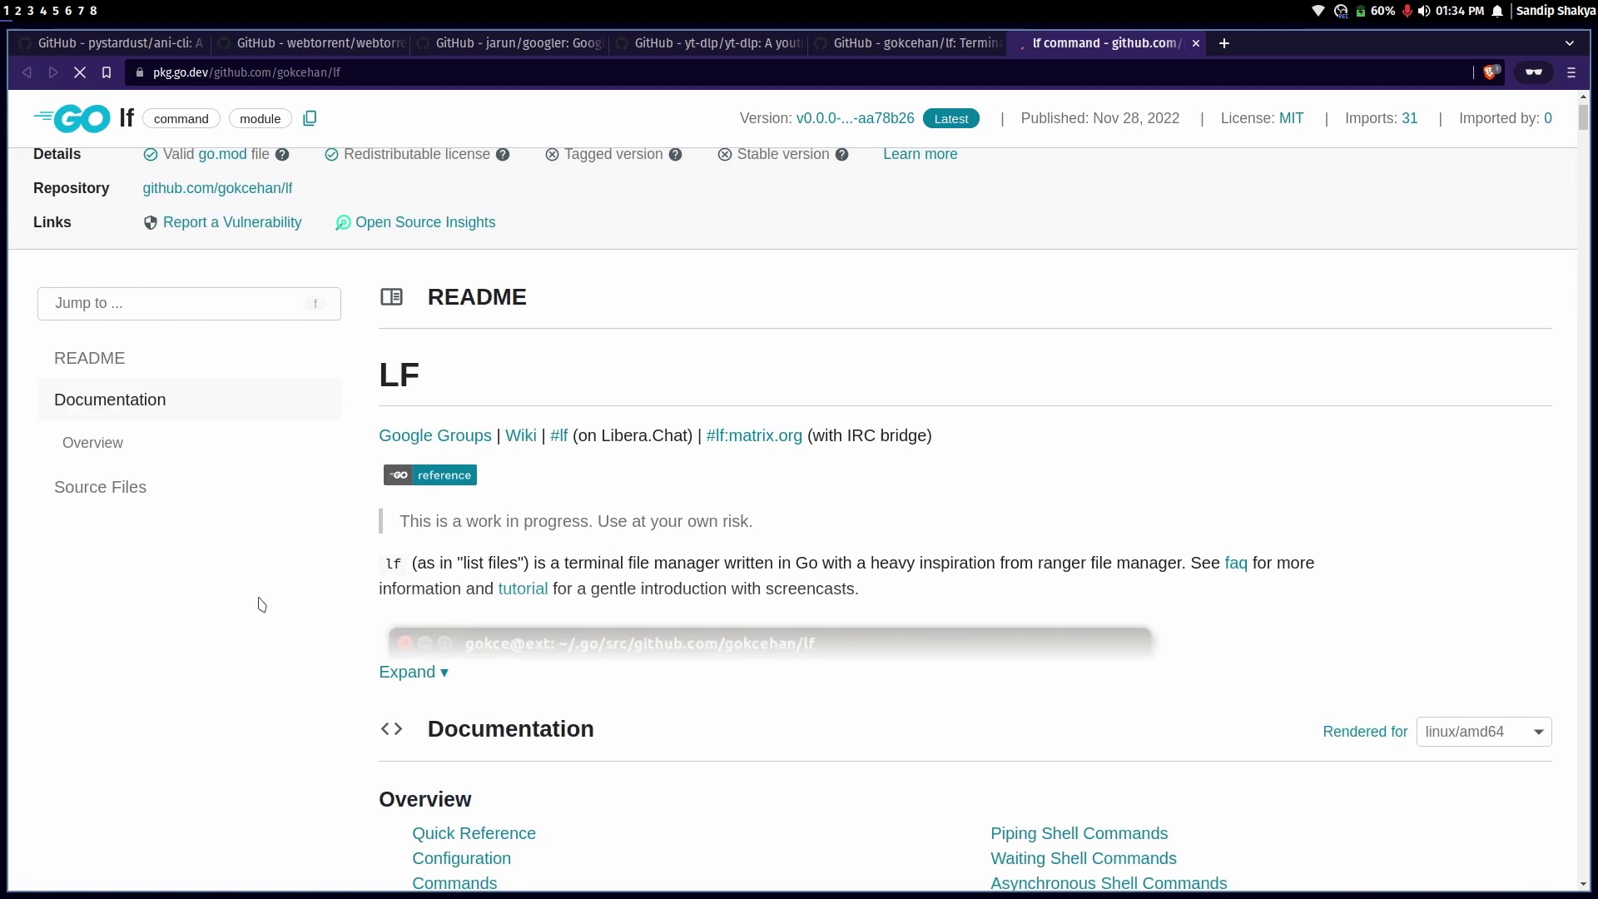
scroll(544, 424, up, 3)
click(896, 42)
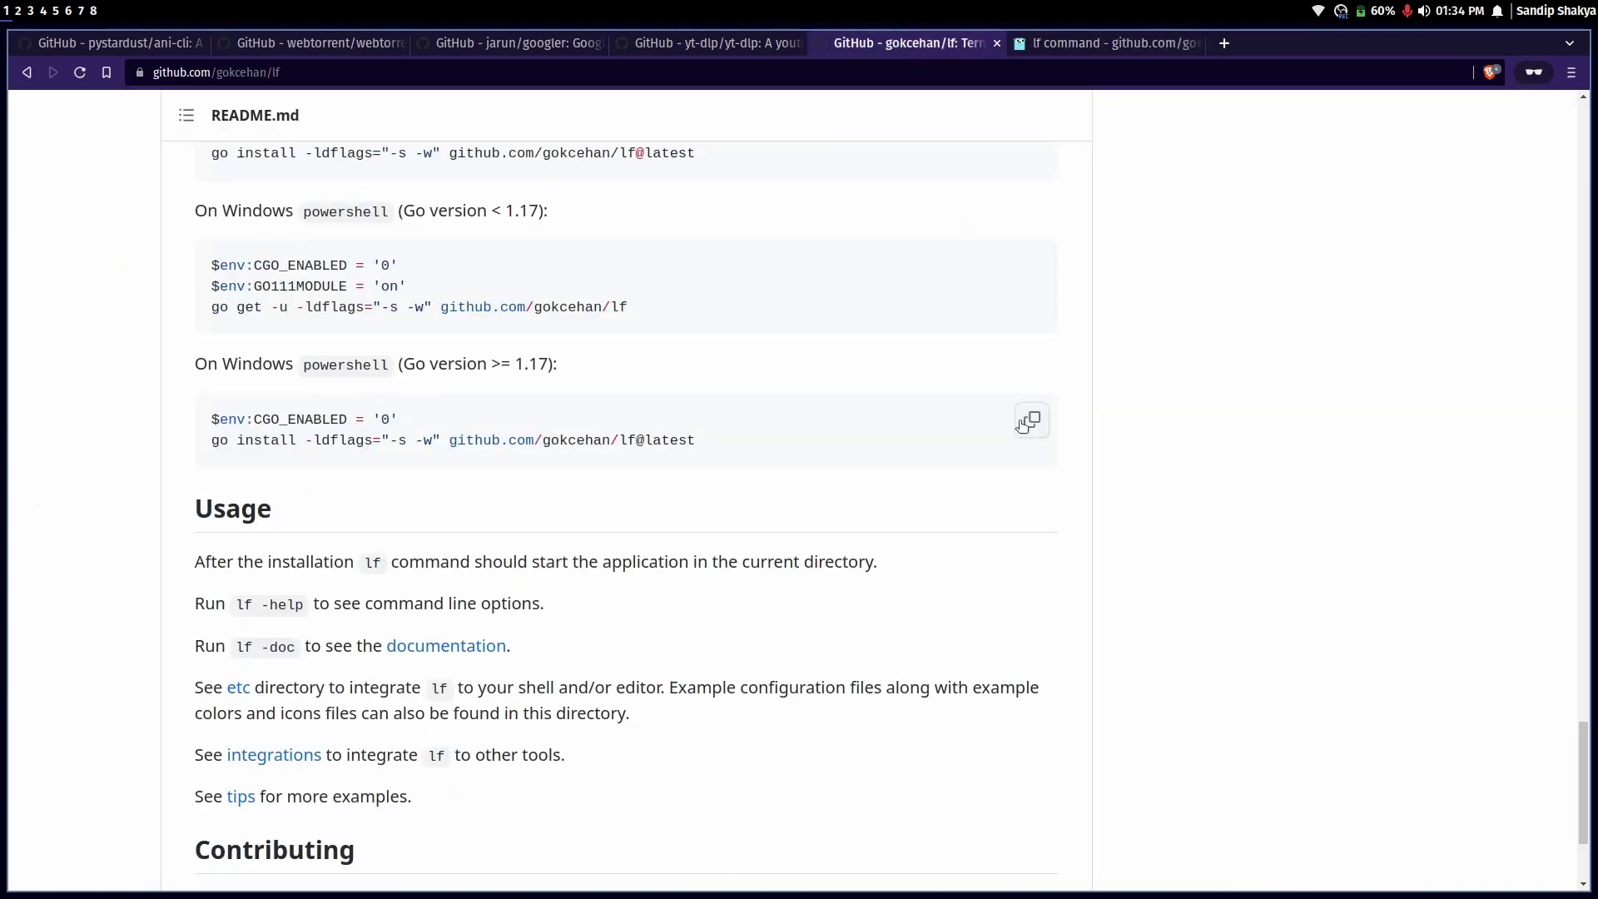
Step: Return to the terminal and quit lf back to the shell prompt
key(super+2)
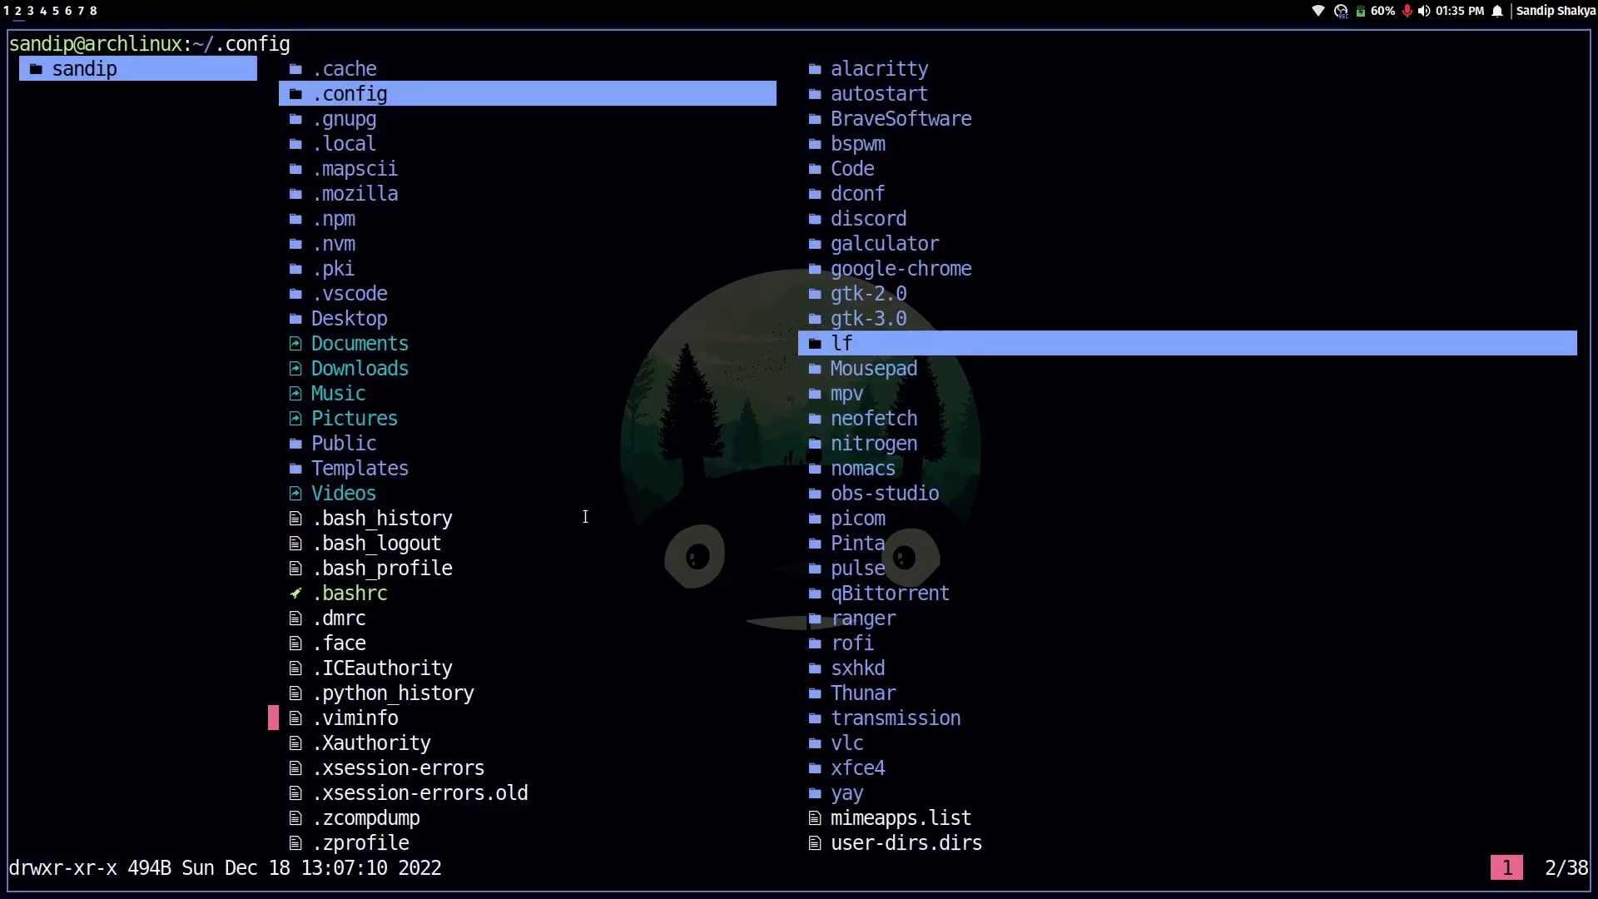
key(k)
key(q)
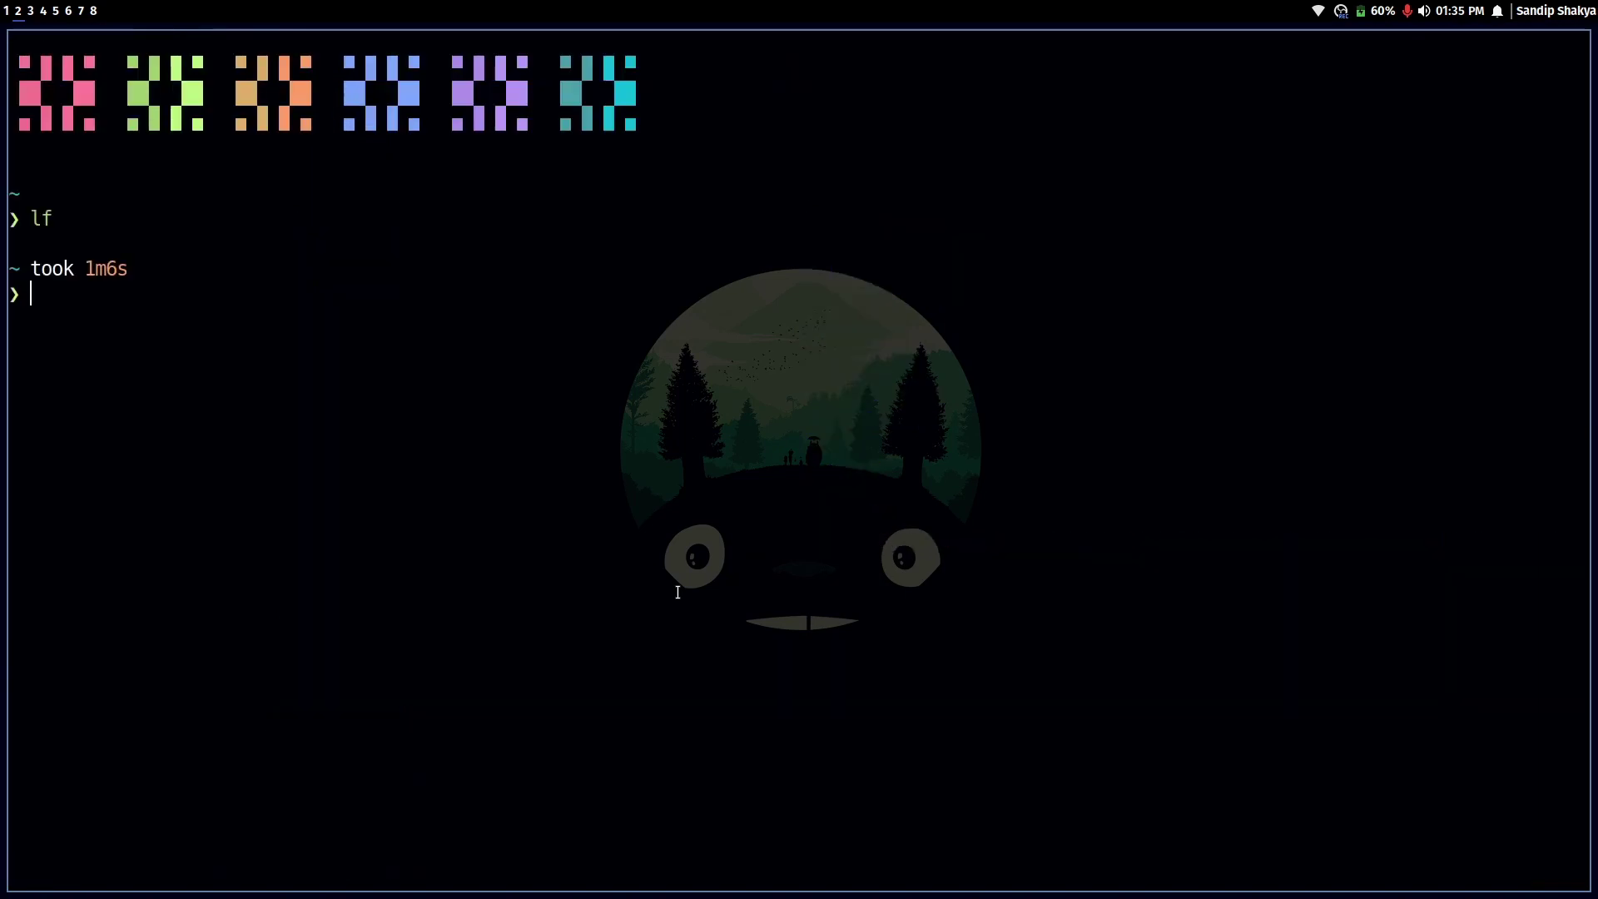